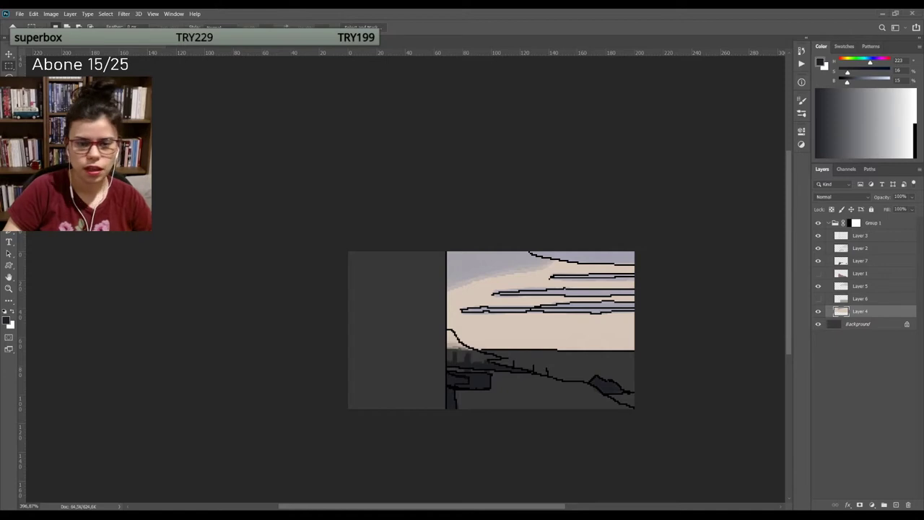
Step: Zoom the Evening, Honfleur pixel art from about 396% to 639% and pan it into view
{"action": "scroll", "coordinate": [408, 332], "scroll_direction": "up", "scroll_amount": 4}
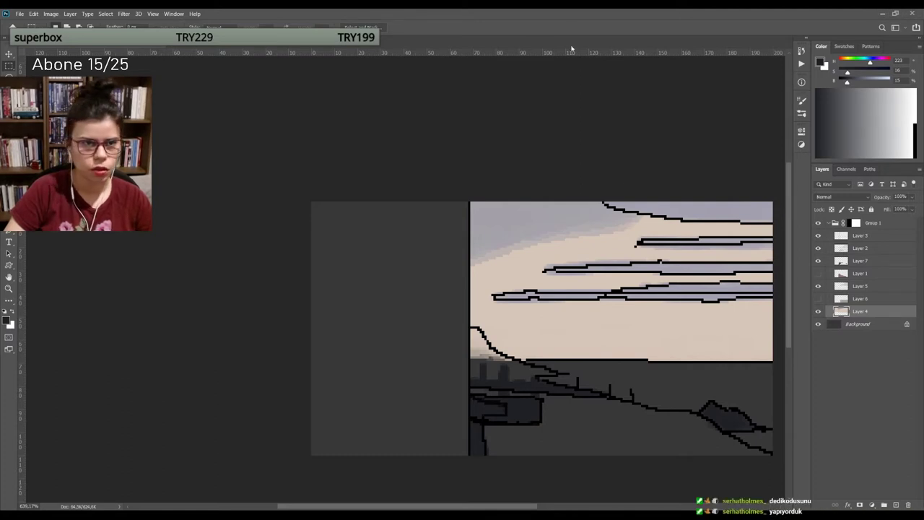
{"action": "scroll", "coordinate": [602, 325], "scroll_direction": "down", "scroll_amount": 2}
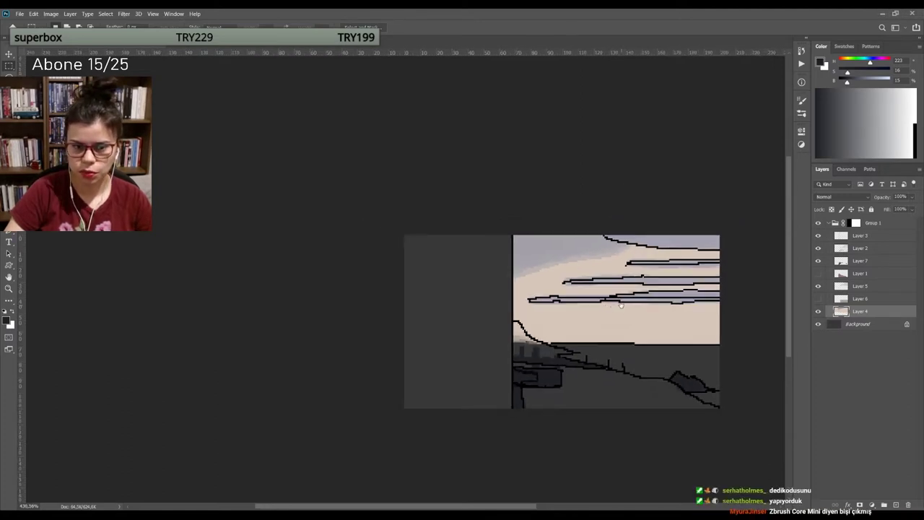
{"action": "scroll", "coordinate": [549, 311], "scroll_direction": "right", "scroll_amount": 2}
{"action": "scroll", "coordinate": [503, 308], "scroll_direction": "up", "scroll_amount": 2}
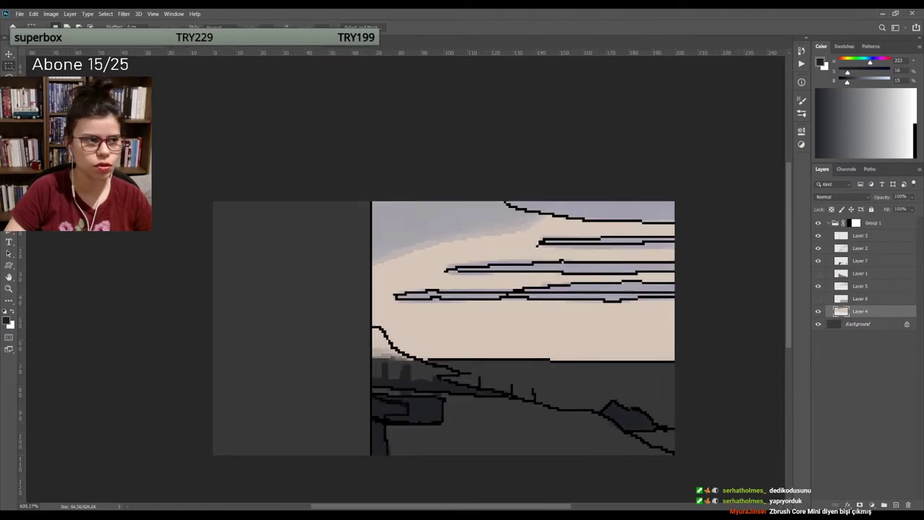
{"action": "left_click", "coordinate": [213, 47]}
Step: Hide all five reference painting layers in color theory.psd to reveal the handwritten notes
{"action": "left_click", "coordinate": [818, 223]}
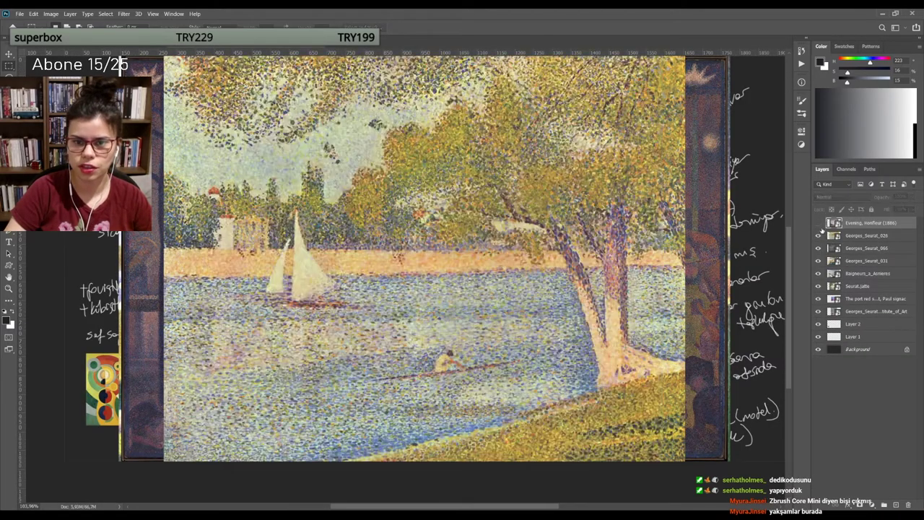
{"action": "left_click", "coordinate": [818, 247]}
{"action": "left_click", "coordinate": [818, 261]}
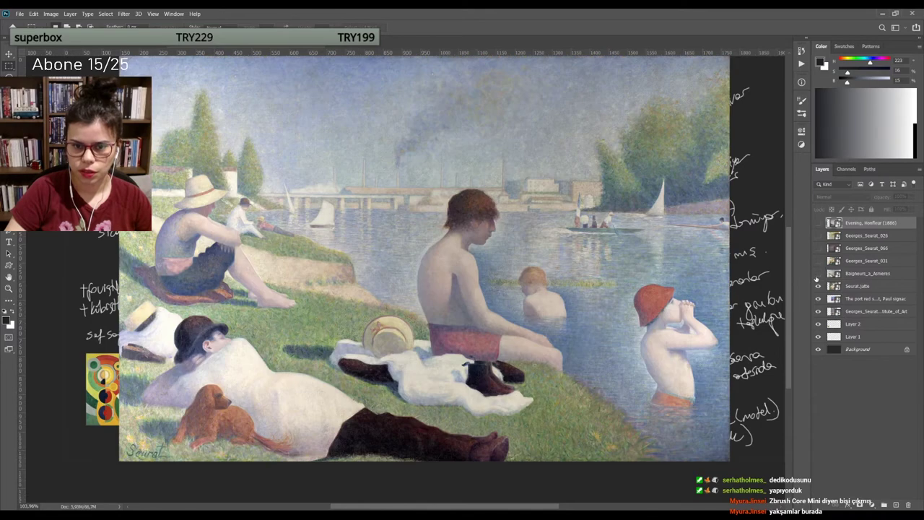
{"action": "left_click", "coordinate": [818, 286]}
{"action": "left_click", "coordinate": [818, 298]}
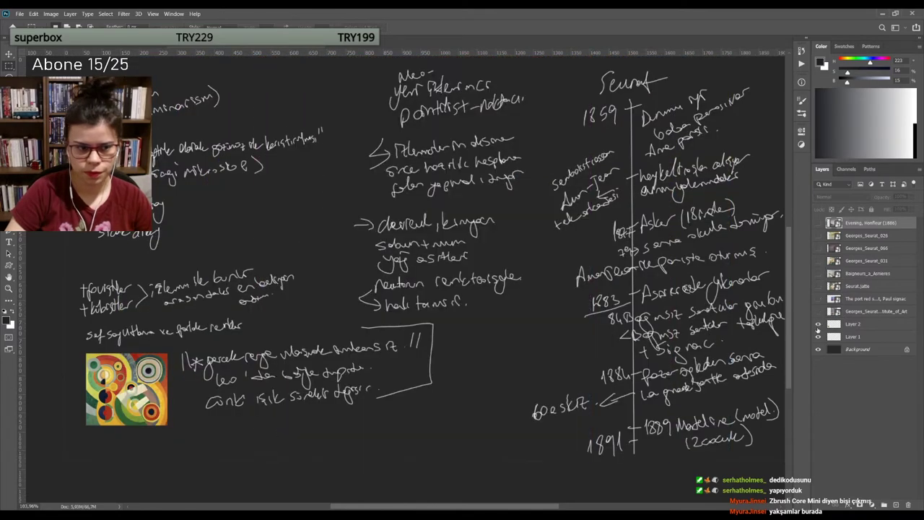
Step: Zoom out on the notes and return to the Evening, Honfleur pixel-art document
{"action": "scroll", "coordinate": [476, 404], "scroll_direction": "down", "scroll_amount": 2}
{"action": "scroll", "coordinate": [476, 404], "scroll_direction": "down", "scroll_amount": 2}
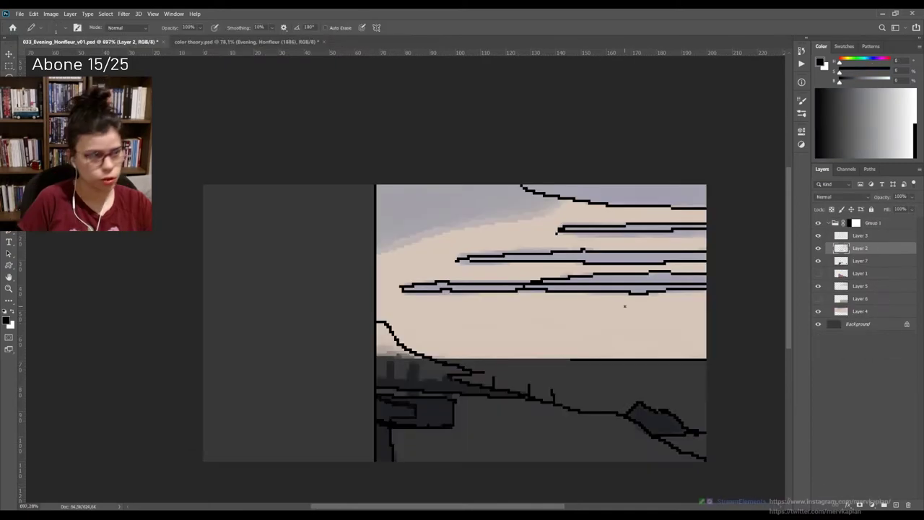
{"action": "left_click", "coordinate": [90, 41]}
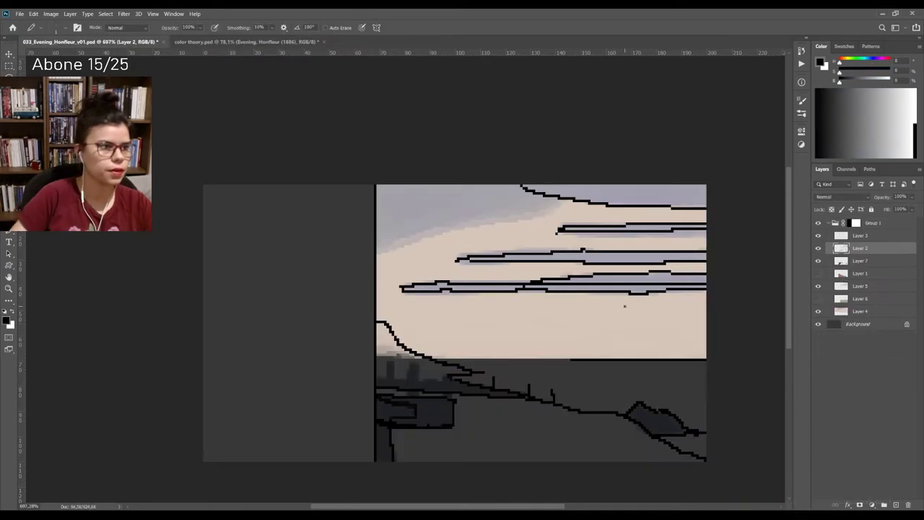
Step: Switch back to the color theory.psd document with the handwritten pointillism notes
{"action": "left_click", "coordinate": [200, 42]}
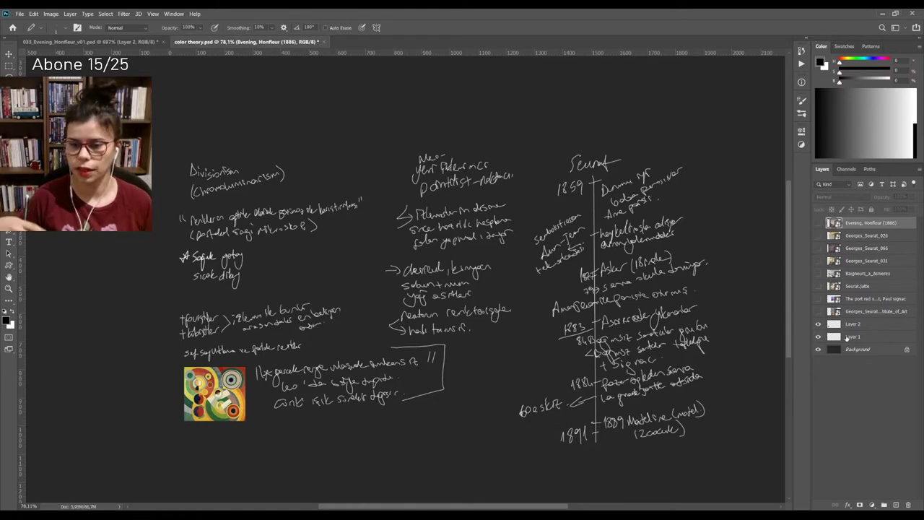
Step: Toggle the Honfleur, Signac port, Bathers and La Grande Jatte layers to compare the paintings
{"action": "left_click", "coordinate": [818, 223]}
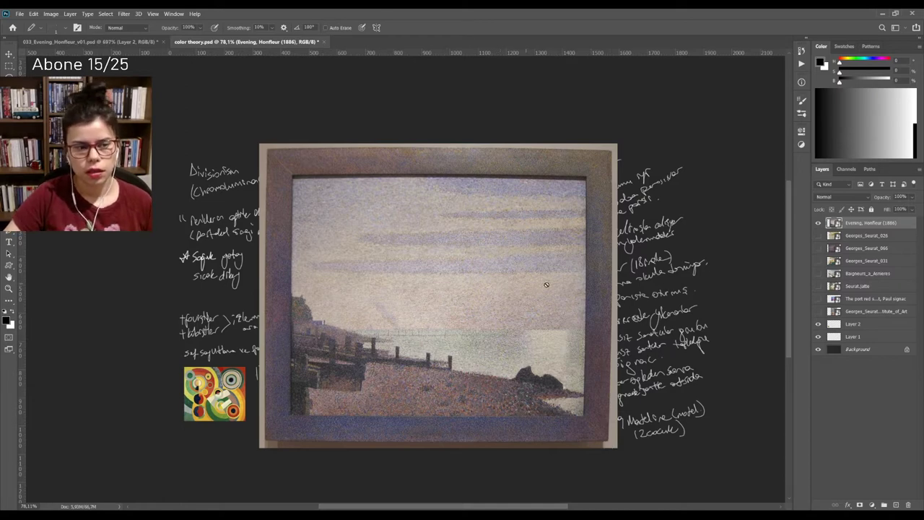
{"action": "left_click", "coordinate": [818, 223]}
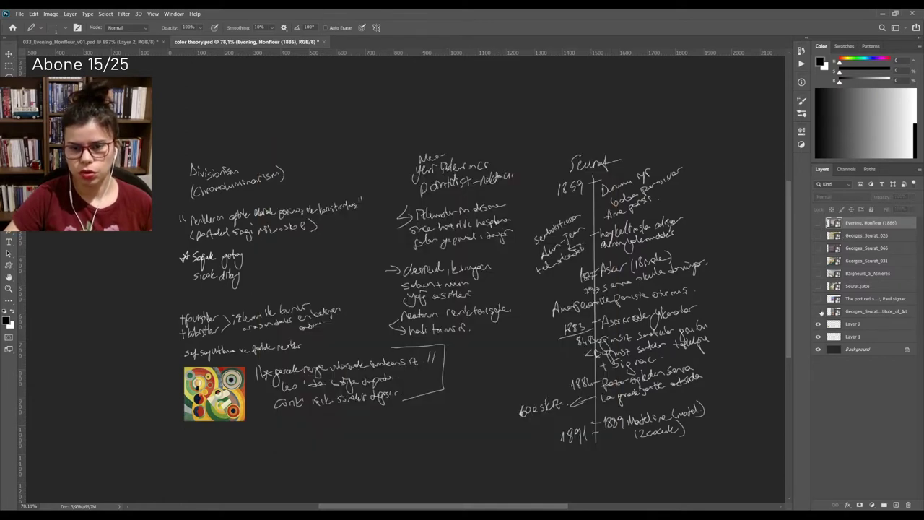
{"action": "left_click", "coordinate": [817, 298]}
{"action": "left_click", "coordinate": [819, 274]}
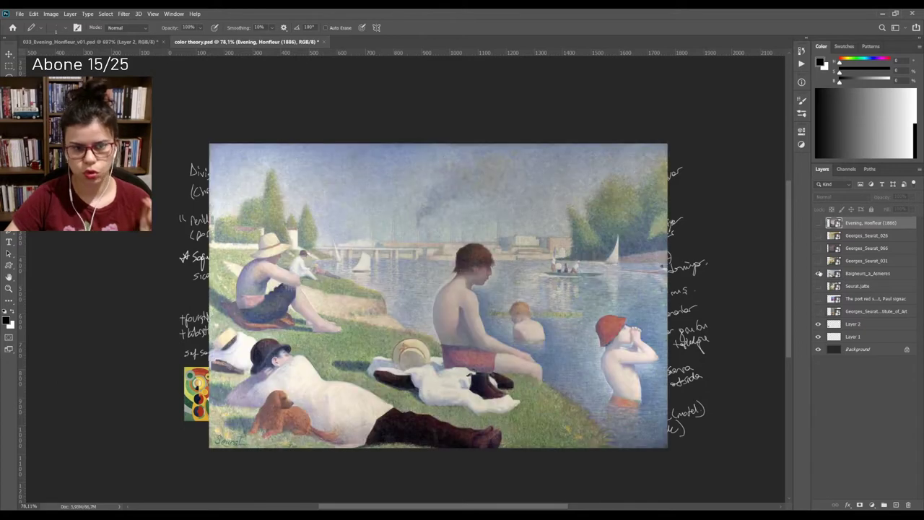
{"action": "left_click", "coordinate": [819, 260]}
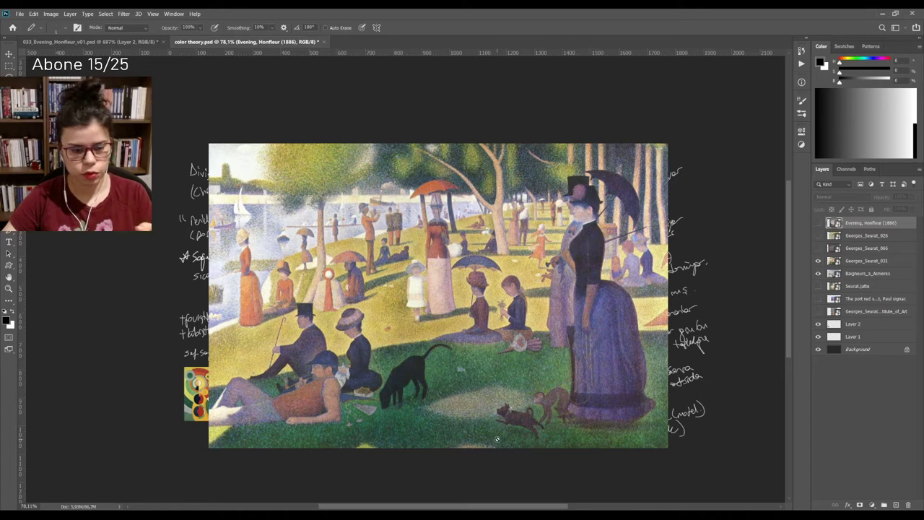
{"action": "left_click_drag", "start_coordinate": [819, 261], "coordinate": [819, 274]}
{"action": "left_click", "coordinate": [820, 274]}
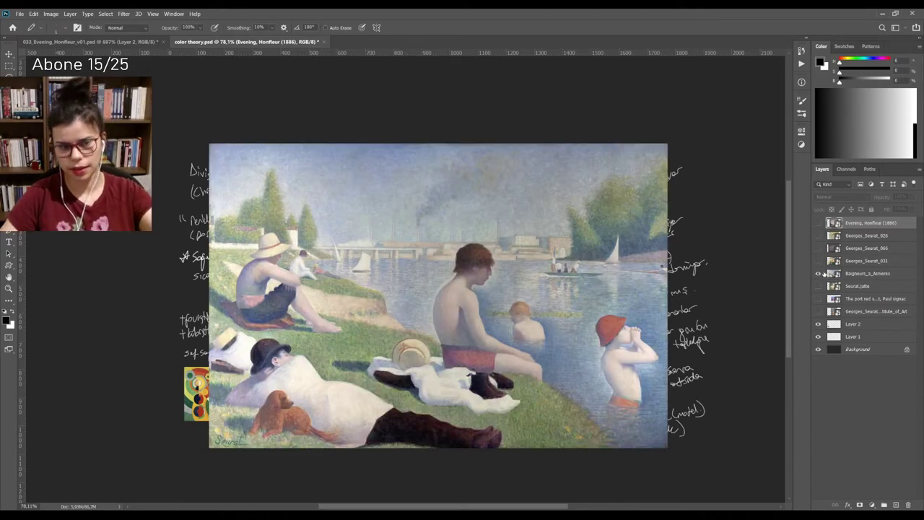
{"action": "left_click", "coordinate": [819, 273]}
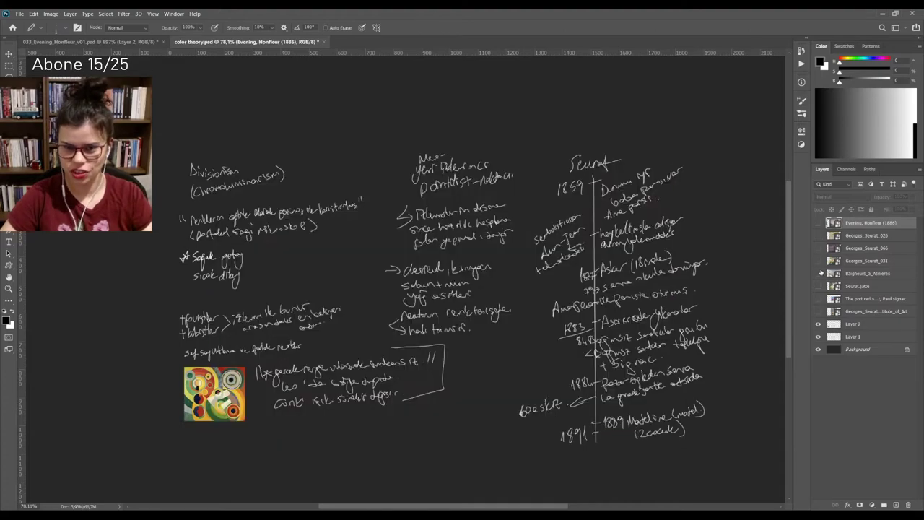
Step: Preview Bathers, the river landscape and La Grande Jatte again, ending with the notes uncovered
{"action": "left_click", "coordinate": [819, 260]}
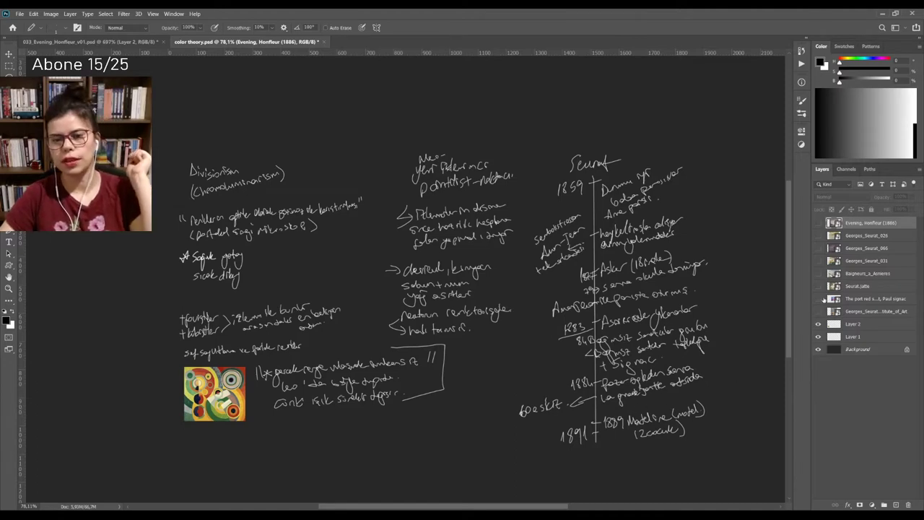
{"action": "left_click", "coordinate": [819, 274]}
{"action": "left_click", "coordinate": [818, 286]}
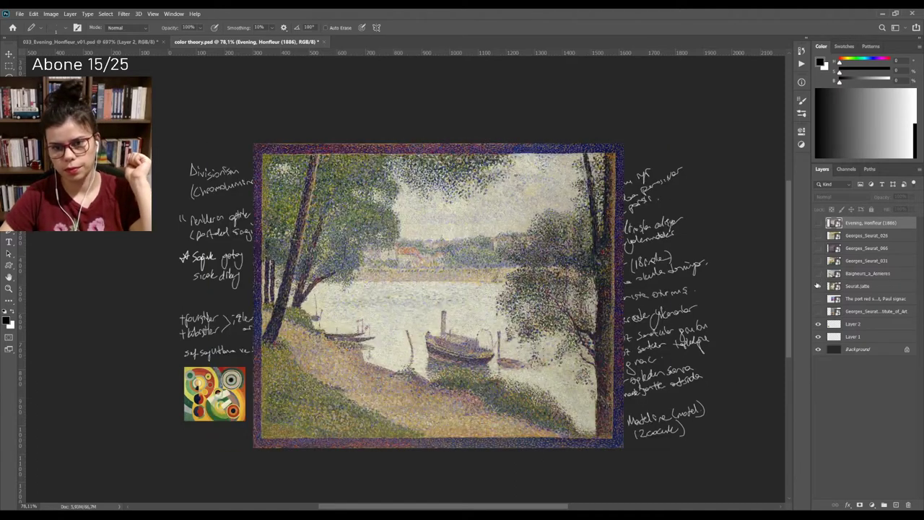
{"action": "left_click", "coordinate": [819, 261]}
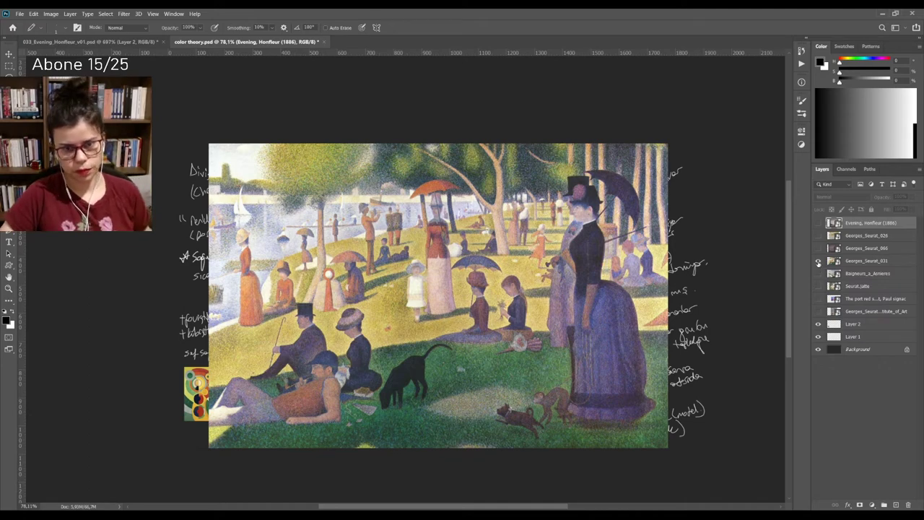
{"action": "left_click", "coordinate": [818, 263]}
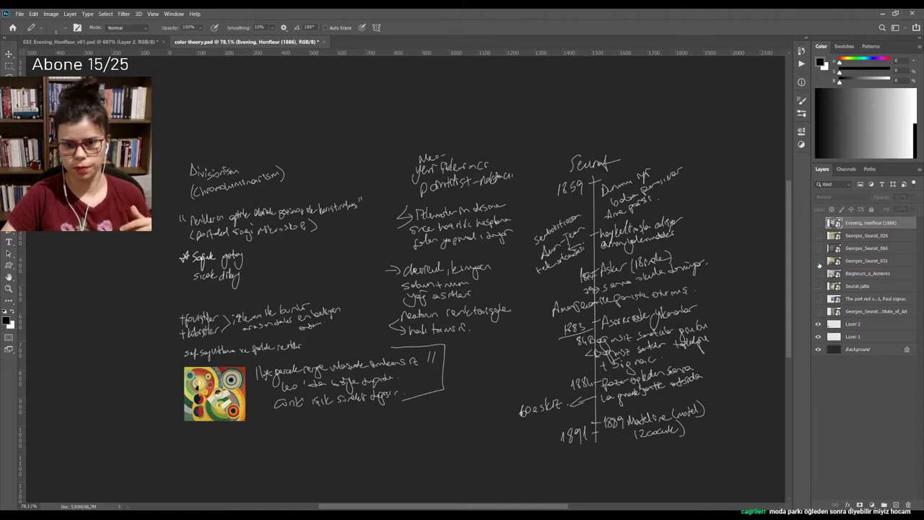
{"action": "left_click", "coordinate": [817, 261]}
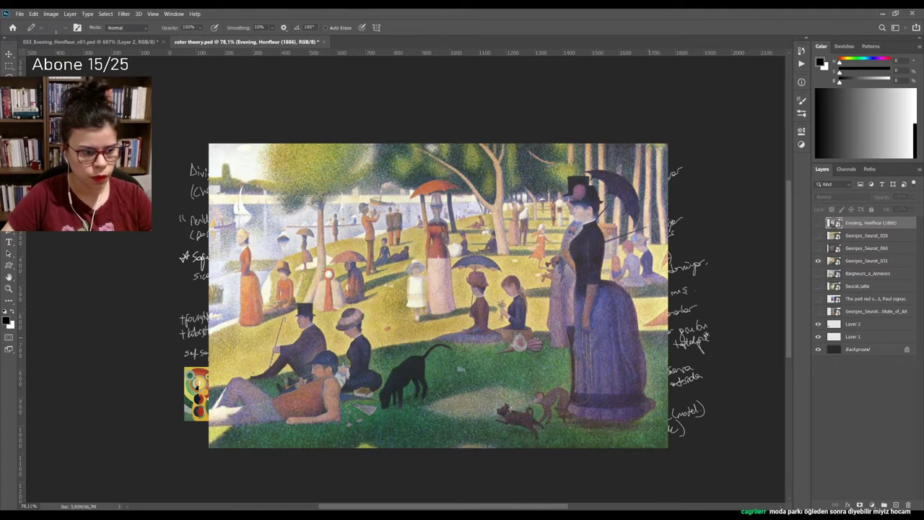
{"action": "left_click", "coordinate": [818, 261]}
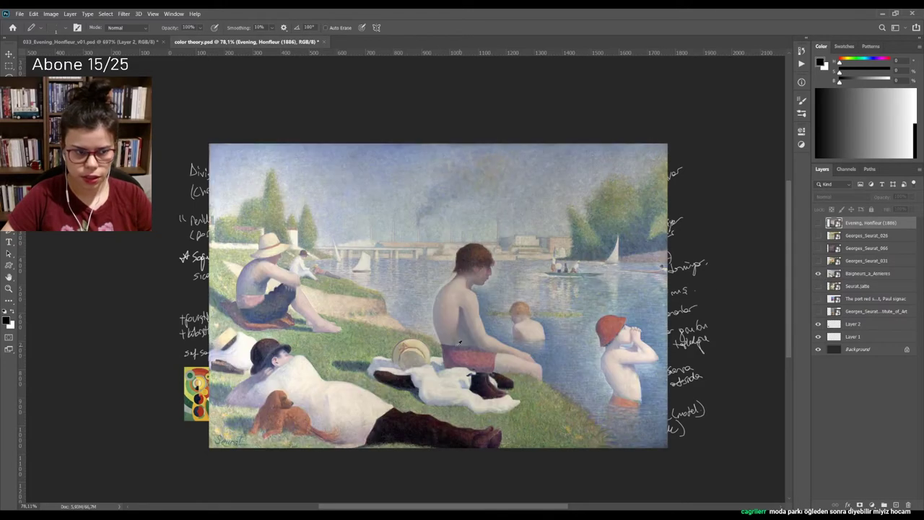
{"action": "scroll", "coordinate": [459, 343], "scroll_direction": "up", "scroll_amount": 3}
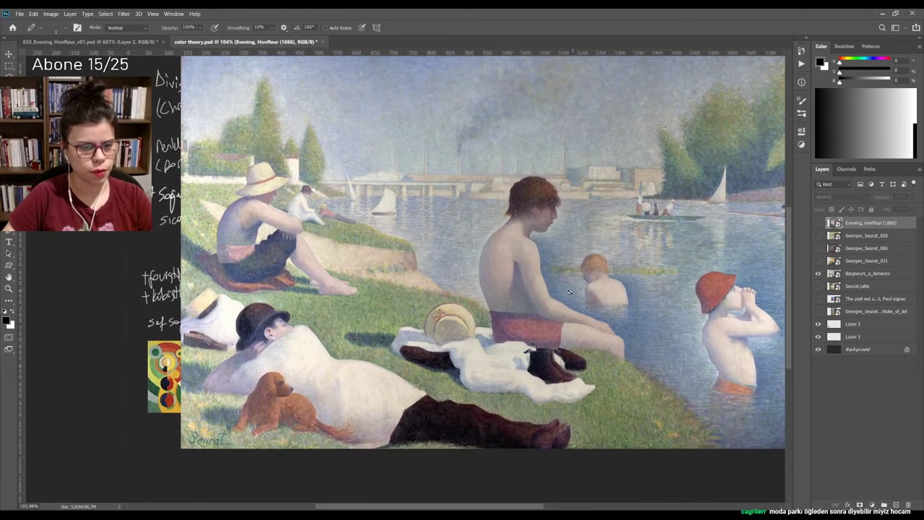
{"action": "scroll", "coordinate": [441, 346], "scroll_direction": "up", "scroll_amount": 3}
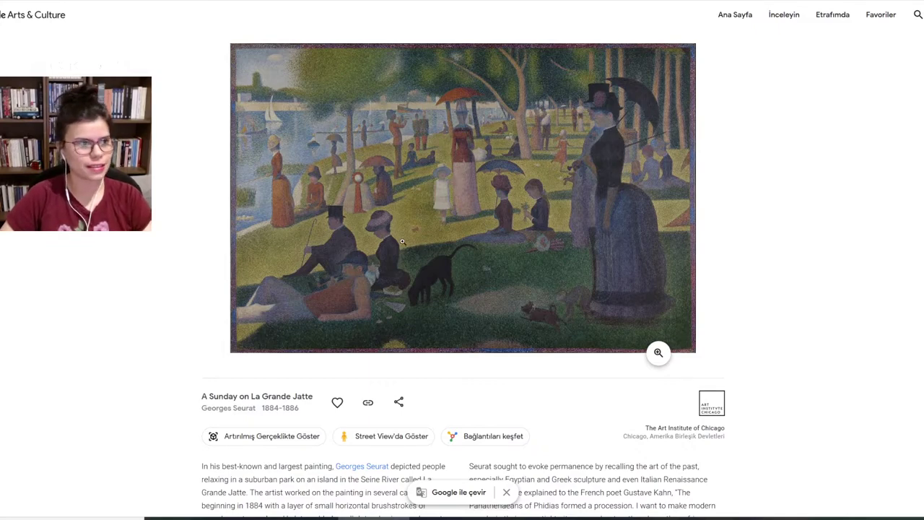
Step: Scroll the La Grande Jatte page and browse Seurat's 67 works in the artist grid
{"action": "scroll", "coordinate": [493, 324], "scroll_direction": "down", "scroll_amount": 3}
{"action": "scroll", "coordinate": [542, 324], "scroll_direction": "down", "scroll_amount": 3}
{"action": "scroll", "coordinate": [563, 303], "scroll_direction": "up", "scroll_amount": 6}
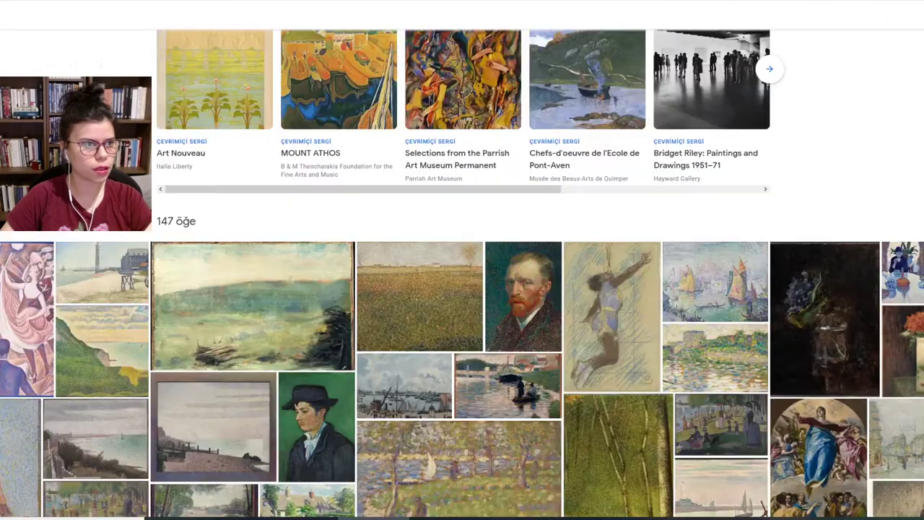
{"action": "scroll", "coordinate": [626, 338], "scroll_direction": "down", "scroll_amount": 2}
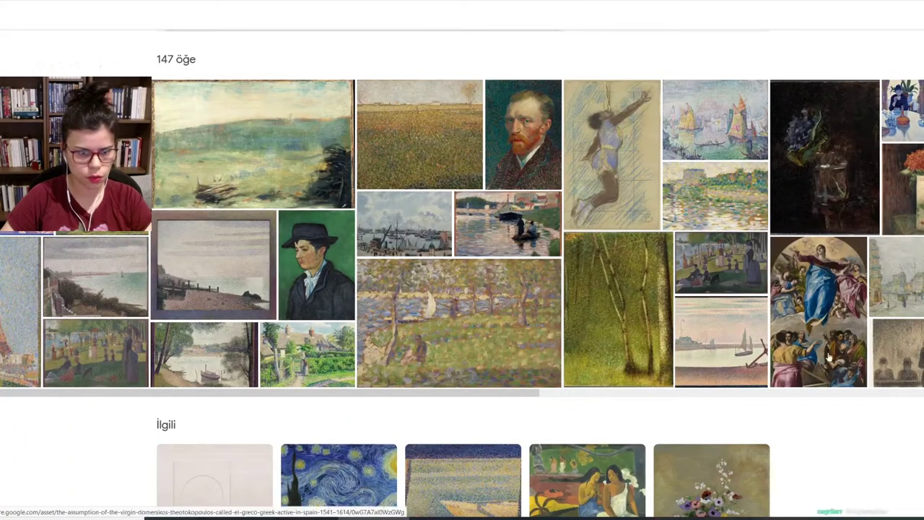
{"action": "scroll", "coordinate": [719, 381], "scroll_direction": "down", "scroll_amount": 3}
{"action": "scroll", "coordinate": [834, 382], "scroll_direction": "down", "scroll_amount": 1}
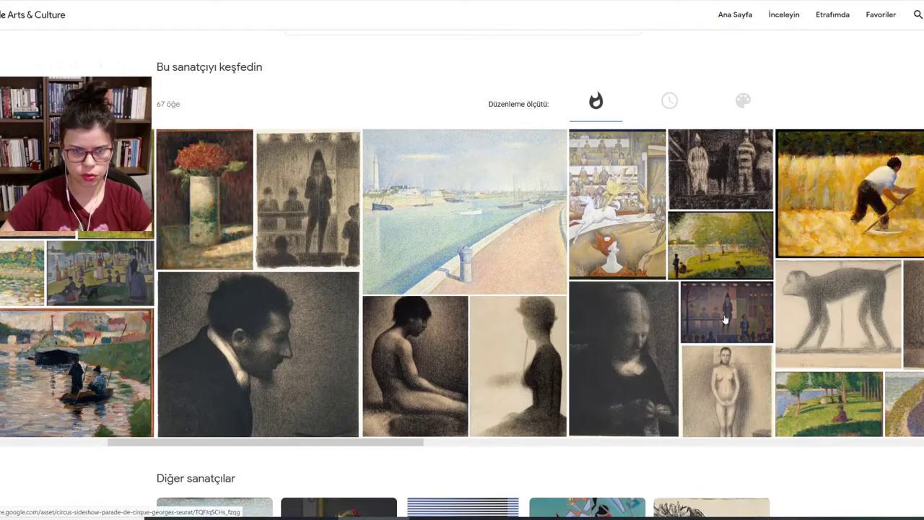
{"action": "scroll", "coordinate": [726, 312], "scroll_direction": "right", "scroll_amount": 5}
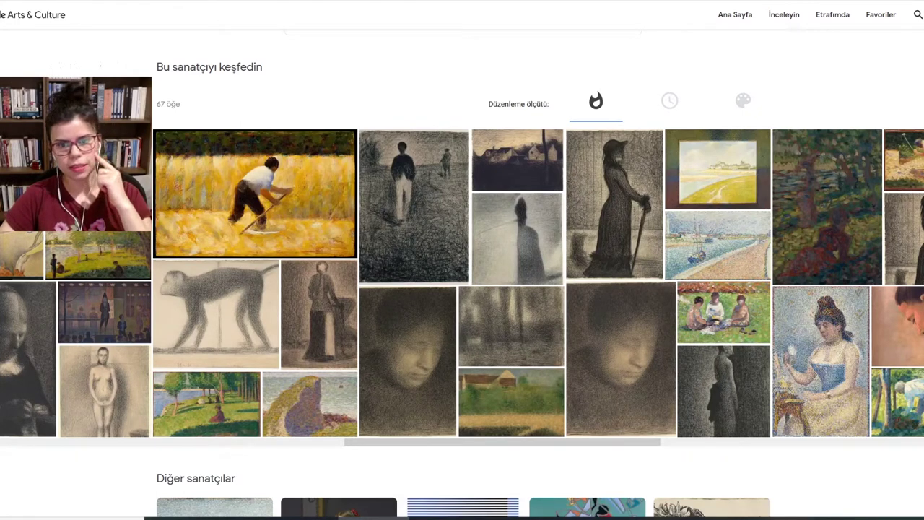
{"action": "scroll", "coordinate": [462, 283], "scroll_direction": "right", "scroll_amount": 5}
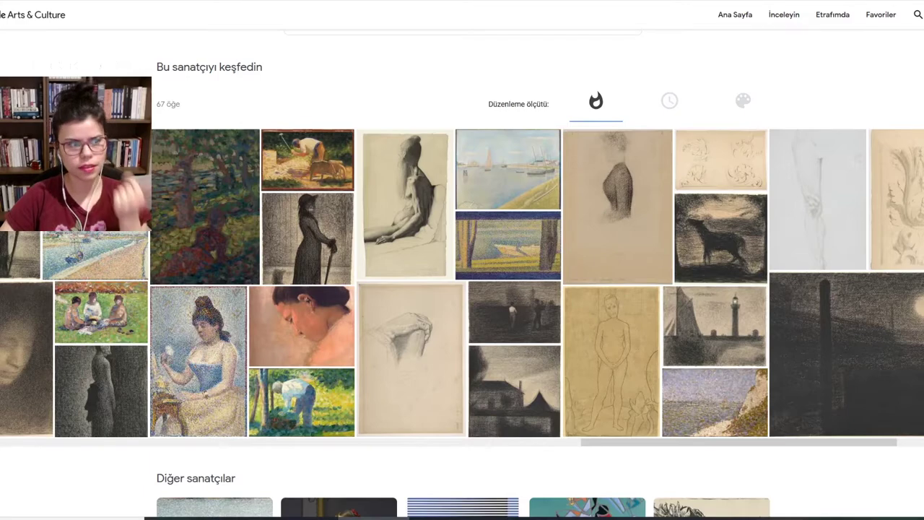
{"action": "scroll", "coordinate": [461, 283], "scroll_direction": "right", "scroll_amount": 2}
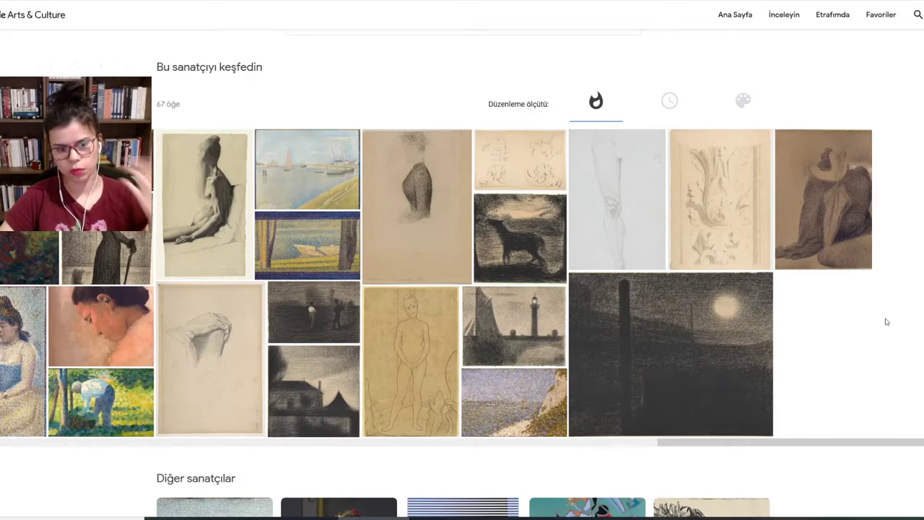
{"action": "scroll", "coordinate": [891, 313], "scroll_direction": "down", "scroll_amount": 1}
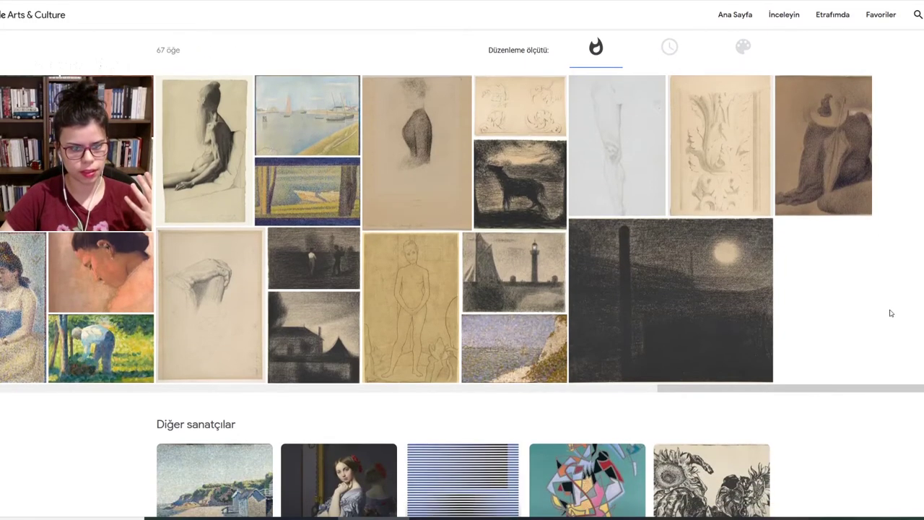
{"action": "scroll", "coordinate": [880, 326], "scroll_direction": "down", "scroll_amount": 2}
{"action": "scroll", "coordinate": [872, 346], "scroll_direction": "up", "scroll_amount": 3}
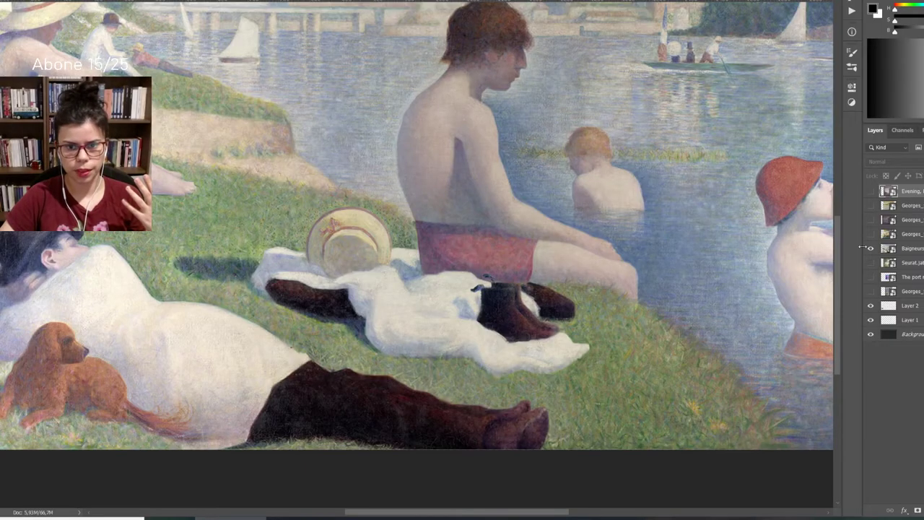
Step: Hide the Baigneurs layer, pan to the upper notes, then go back to Seurat's artist page
{"action": "left_click", "coordinate": [870, 248]}
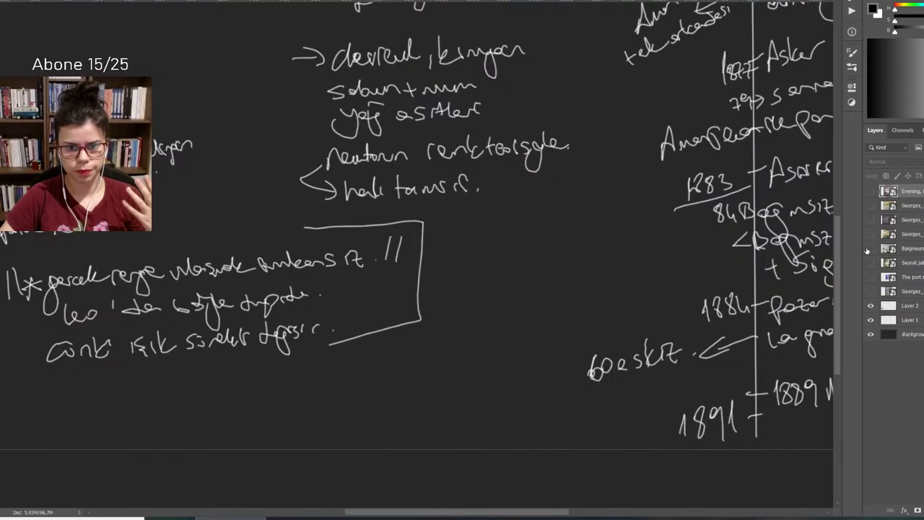
{"action": "left_click_drag", "start_coordinate": [636, 178], "coordinate": [573, 387]}
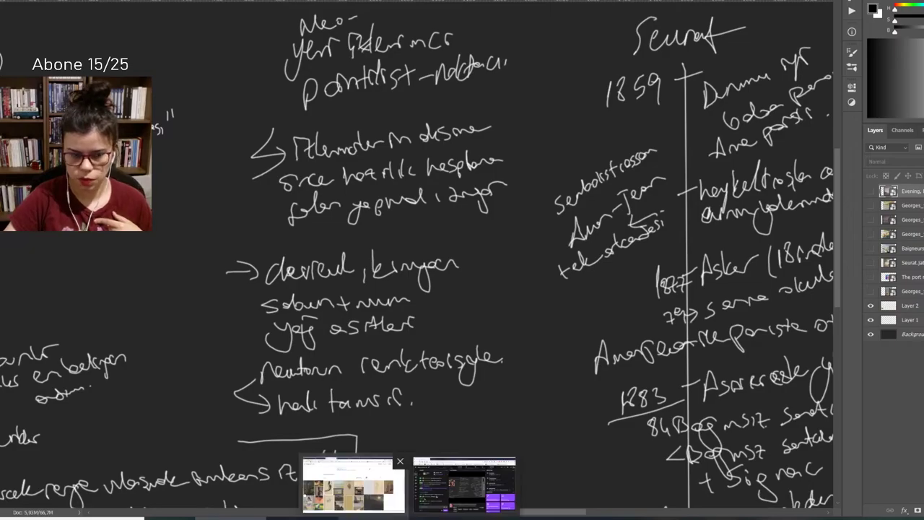
{"action": "left_click", "coordinate": [352, 484]}
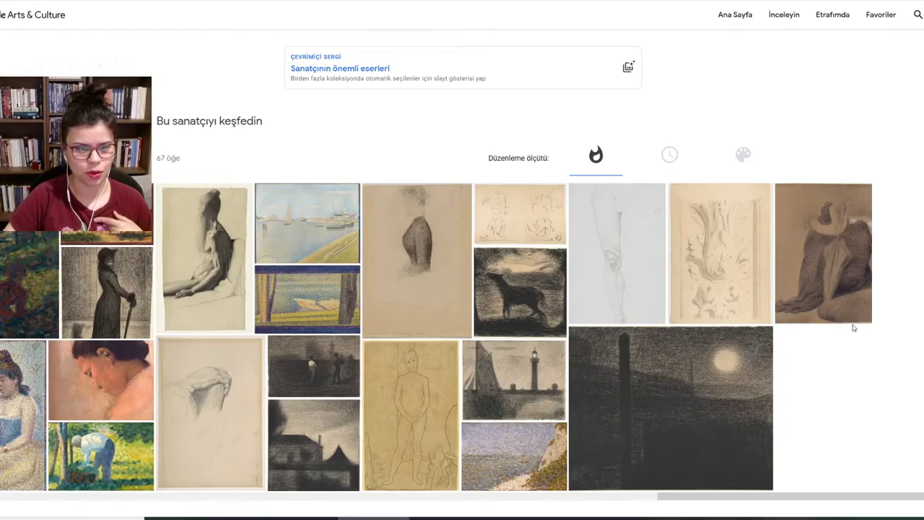
Step: Examine Seurat's Seated Figures study by scrolling across the artwork page
{"action": "scroll", "coordinate": [853, 327], "scroll_direction": "down", "scroll_amount": 2}
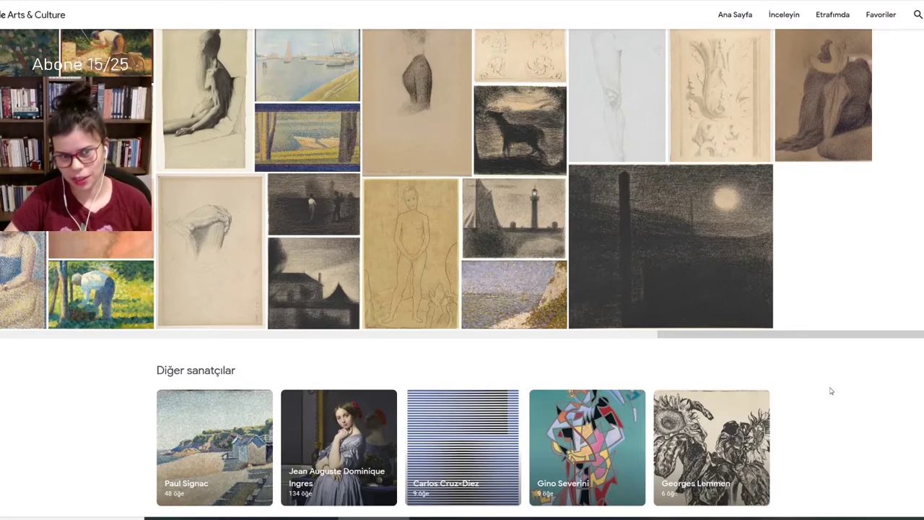
{"action": "scroll", "coordinate": [818, 353], "scroll_direction": "up", "scroll_amount": 2}
{"action": "scroll", "coordinate": [819, 353], "scroll_direction": "down", "scroll_amount": 1}
{"action": "scroll", "coordinate": [462, 229], "scroll_direction": "left", "scroll_amount": 3}
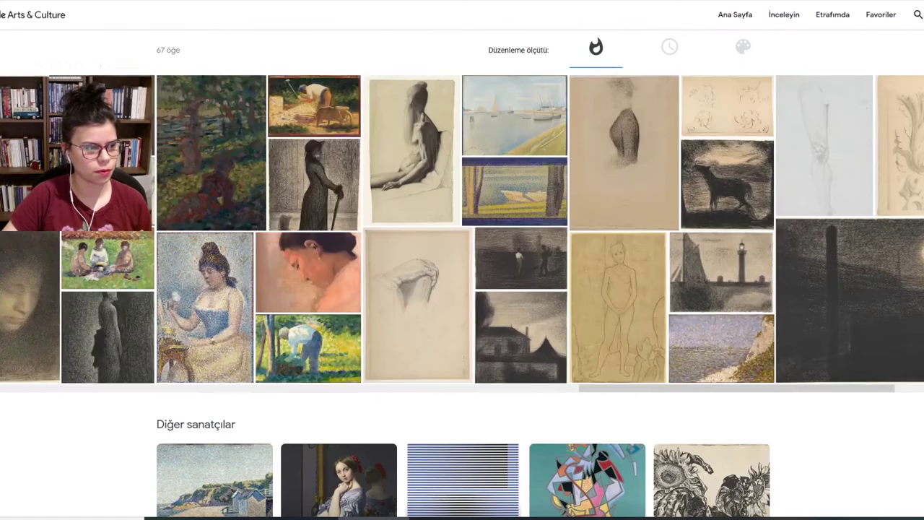
{"action": "scroll", "coordinate": [462, 229], "scroll_direction": "left", "scroll_amount": 5}
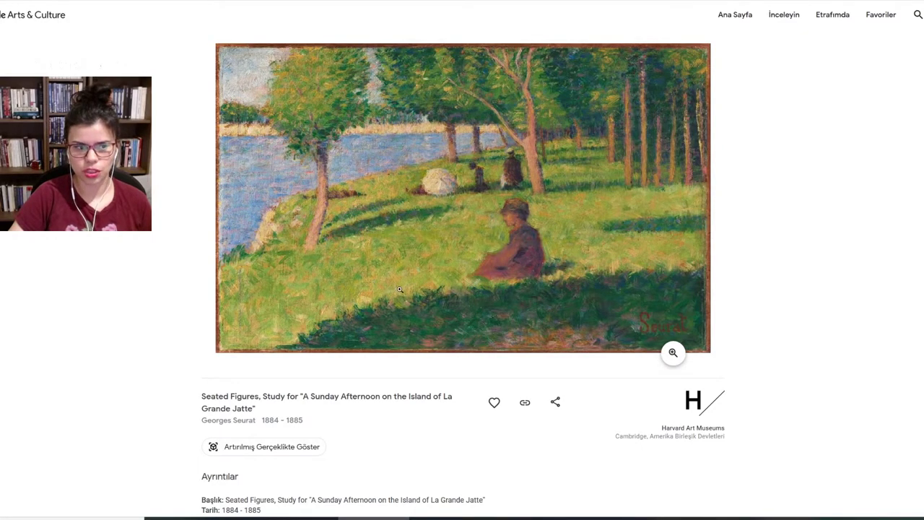
Step: Go back to Seurat's artwork gallery and scroll it leftward
{"action": "key", "text": "alt+Left"}
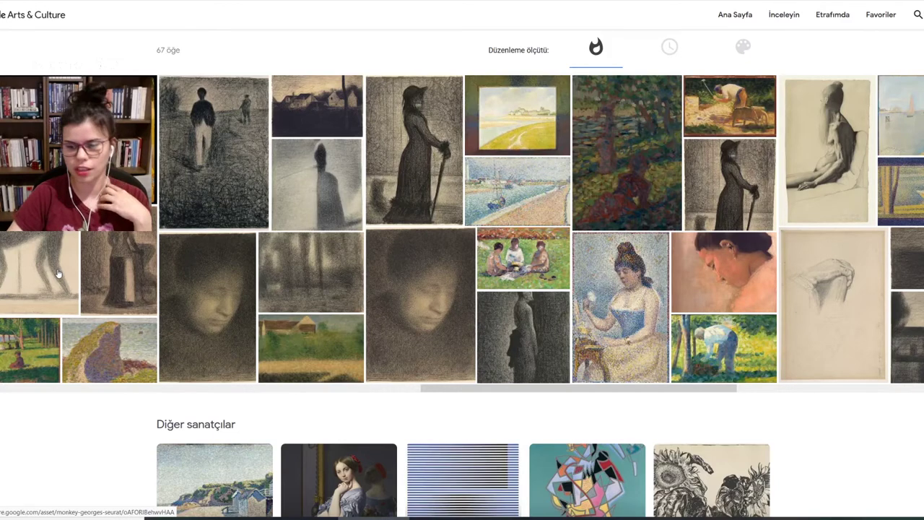
{"action": "scroll", "coordinate": [10, 266], "scroll_direction": "left", "scroll_amount": 5}
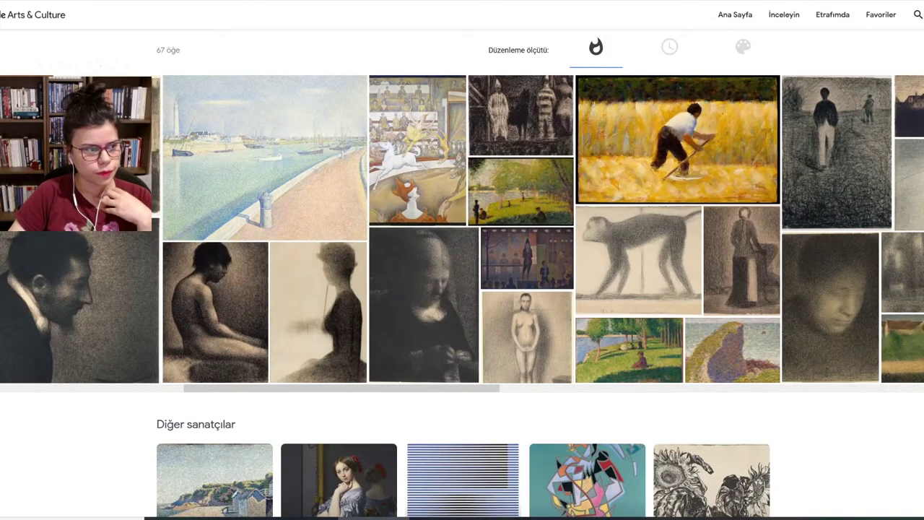
{"action": "scroll", "coordinate": [10, 266], "scroll_direction": "left", "scroll_amount": 5}
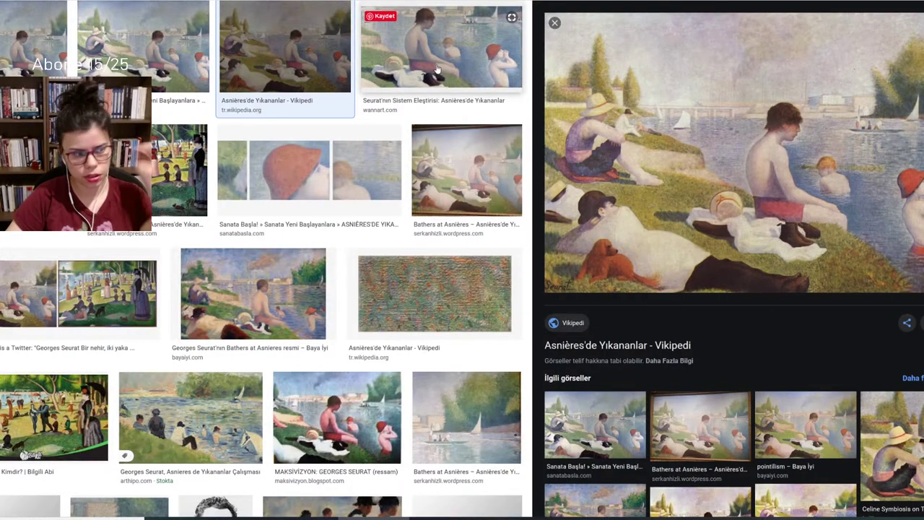
Step: Open the wannart.com copy of Bathers at Asnières and scroll through the full-size image
{"action": "left_click", "coordinate": [436, 75]}
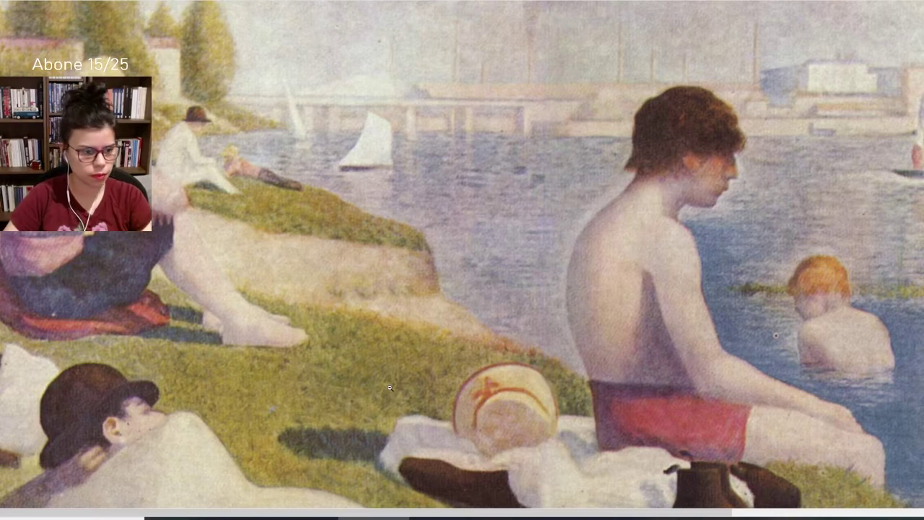
{"action": "scroll", "coordinate": [388, 364], "scroll_direction": "down", "scroll_amount": 3}
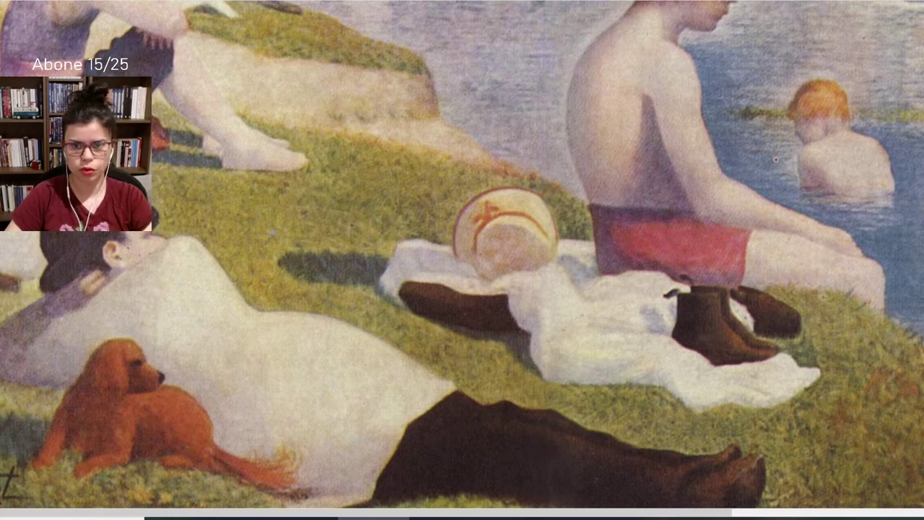
{"action": "scroll", "coordinate": [654, 105], "scroll_direction": "up", "scroll_amount": 2}
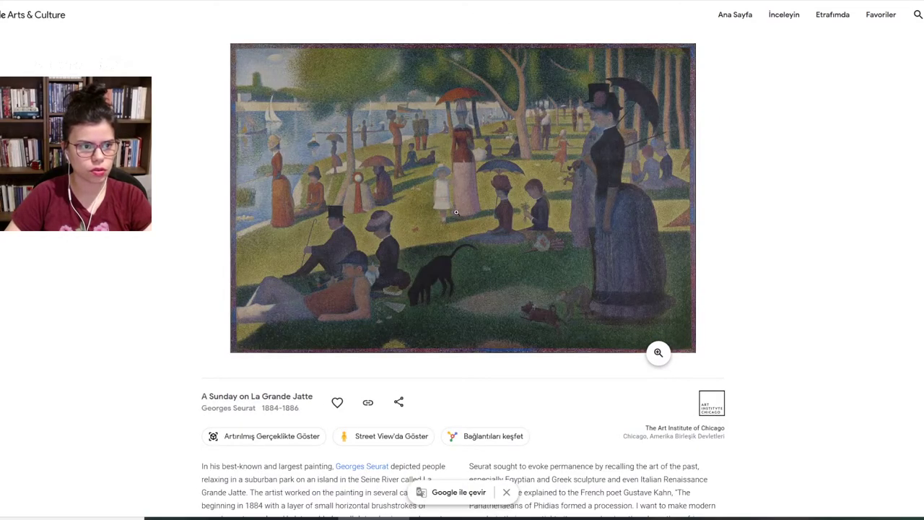
Step: Open La Grande Jatte in the zoom viewer and magnify the figures' dotted brushwork
{"action": "left_click", "coordinate": [458, 216]}
{"action": "left_click_drag", "start_coordinate": [715, 162], "coordinate": [729, 162]}
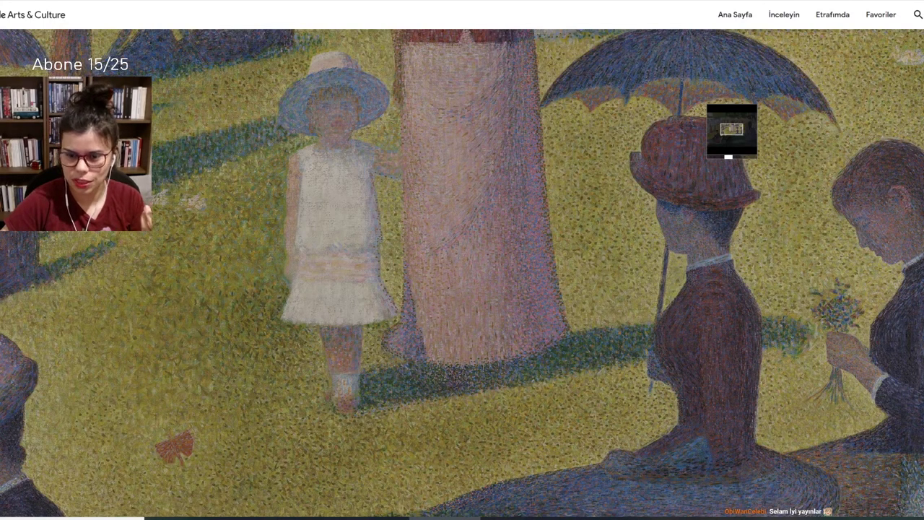
Step: Pan down to the black dog and grass, then zoom further into the dotted brushwork
{"action": "mouse_move", "coordinate": [588, 495]}
{"action": "left_mouse_down"}
{"action": "mouse_move", "coordinate": [592, 357]}
{"action": "mouse_move", "coordinate": [563, 269]}
{"action": "left_mouse_up"}
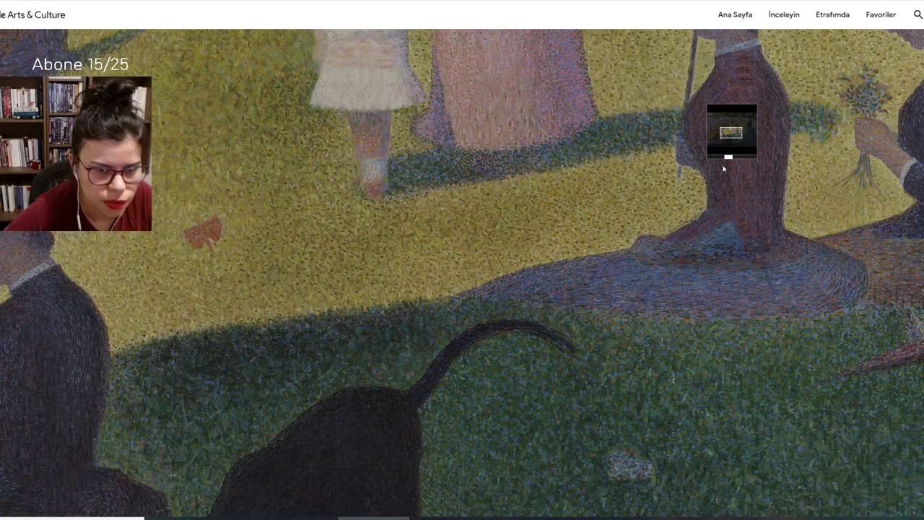
{"action": "left_click_drag", "start_coordinate": [726, 159], "coordinate": [731, 161]}
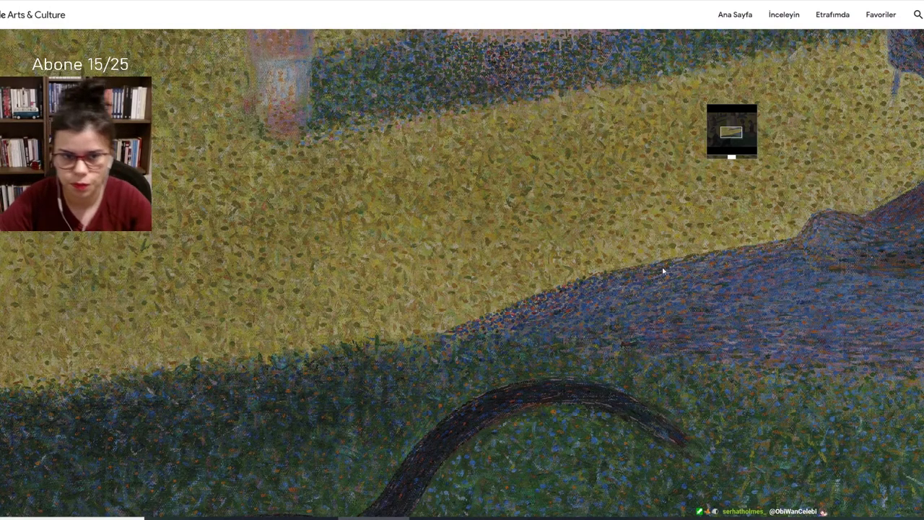
Step: Pan across the shaded grass in the La Grande Jatte close-up, then zoom out to the artwork page
{"action": "left_click_drag", "start_coordinate": [633, 306], "coordinate": [505, 171]}
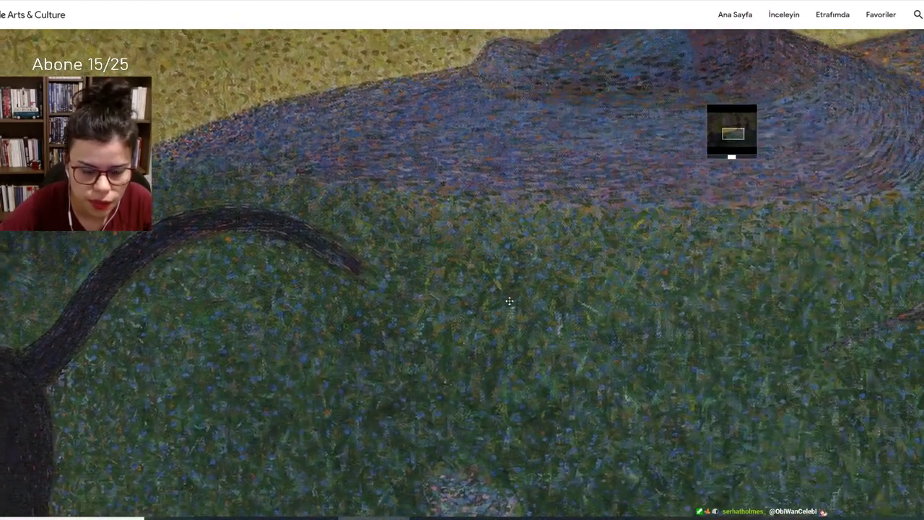
{"action": "left_click_drag", "start_coordinate": [656, 320], "coordinate": [476, 315]}
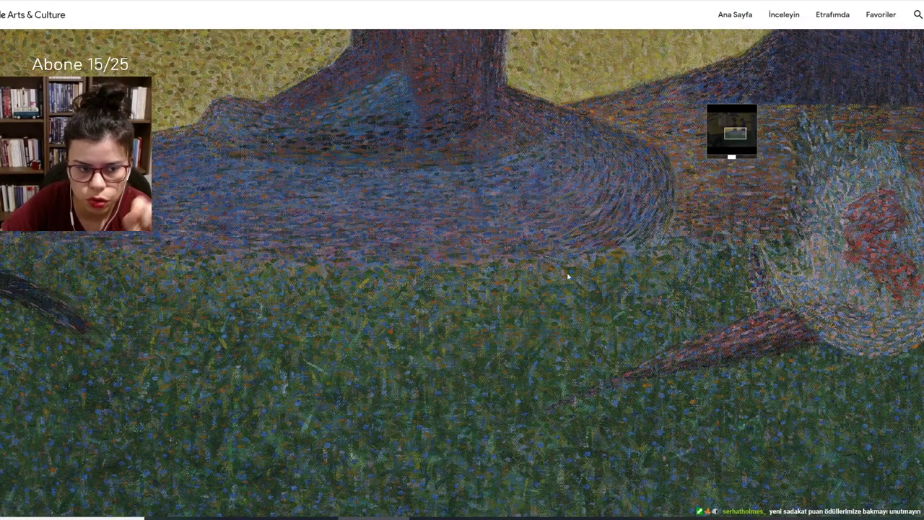
{"action": "key", "text": "Left"}
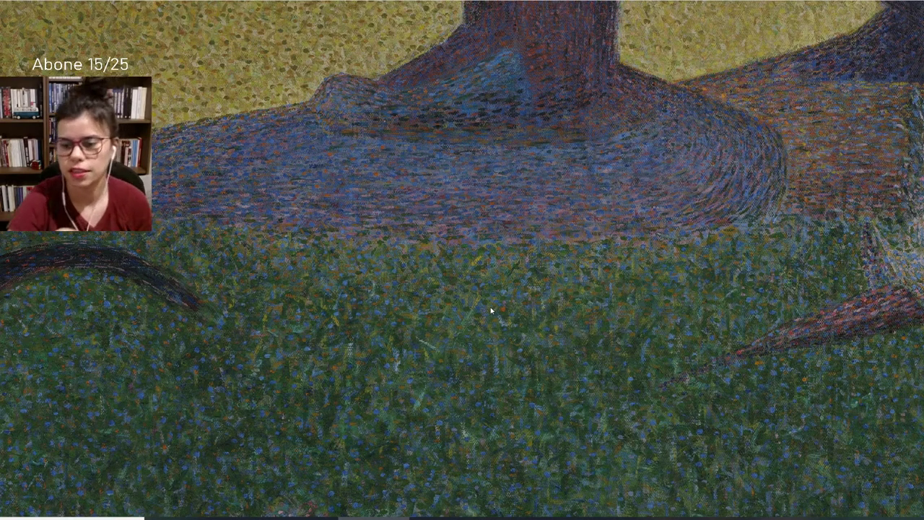
{"action": "left_click_drag", "start_coordinate": [527, 260], "coordinate": [544, 268]}
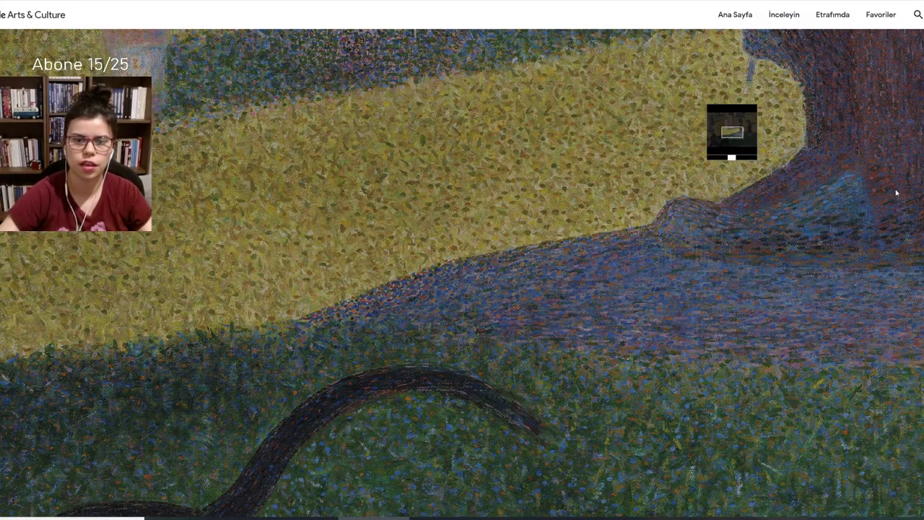
{"action": "left_click_drag", "start_coordinate": [729, 168], "coordinate": [711, 163]}
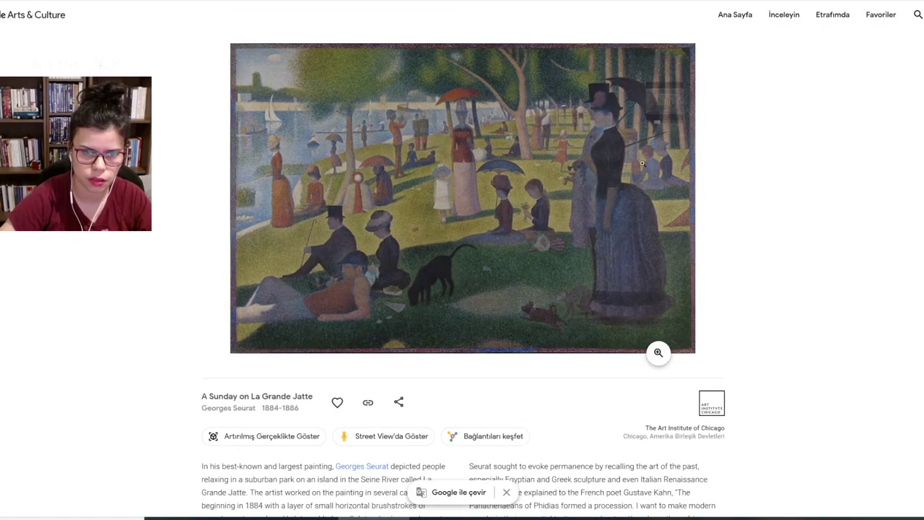
Step: Reopen La Grande Jatte in the zoom viewer and zoom in for a closer look
{"action": "left_click_drag", "start_coordinate": [657, 127], "coordinate": [726, 165]}
{"action": "scroll", "coordinate": [726, 164], "scroll_direction": "up", "scroll_amount": 1}
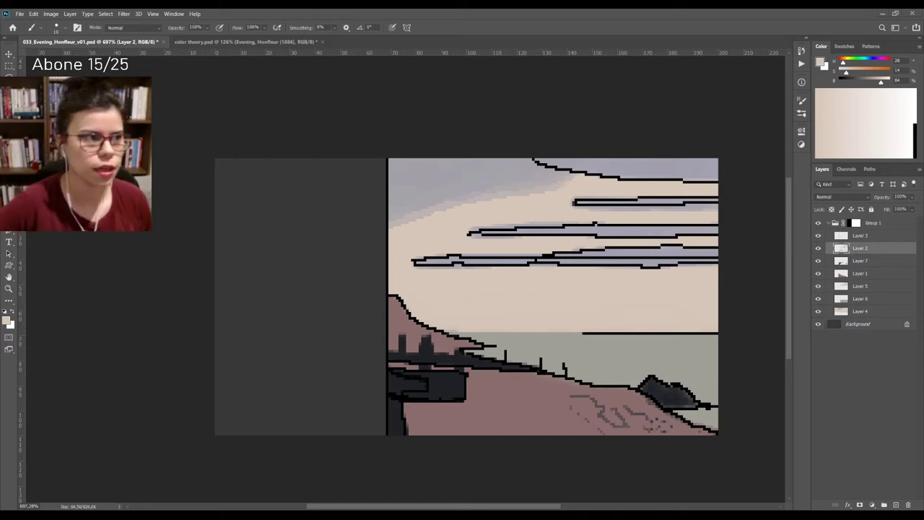
Step: In color theory.psd, hide the Evening, Honfleur layer and show Georges_Seurat_033 (La Grande Jatte)
{"action": "left_click", "coordinate": [245, 41]}
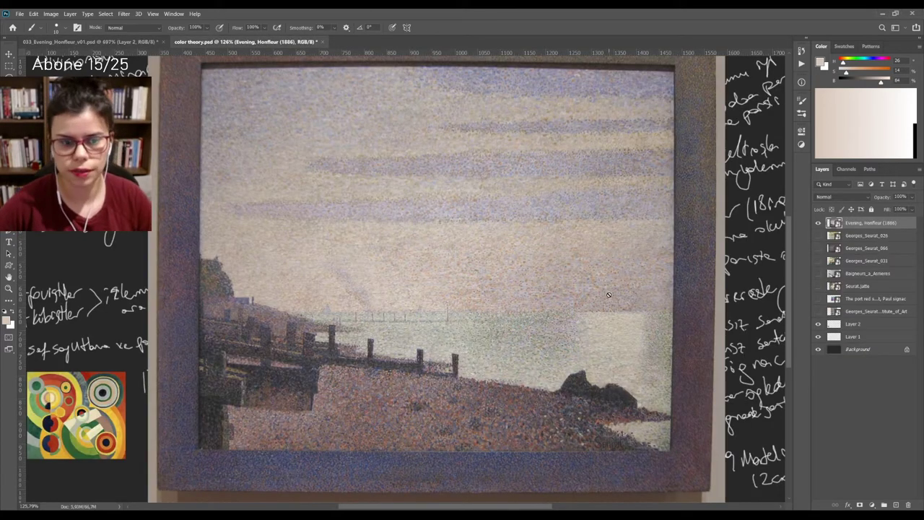
{"action": "scroll", "coordinate": [626, 287], "scroll_direction": "down", "scroll_amount": 3}
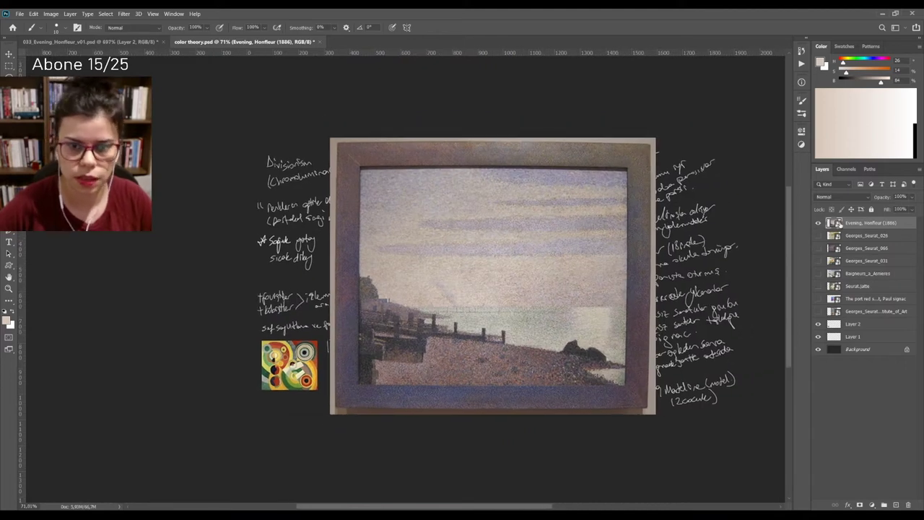
{"action": "left_click", "coordinate": [818, 223]}
{"action": "left_click", "coordinate": [818, 261]}
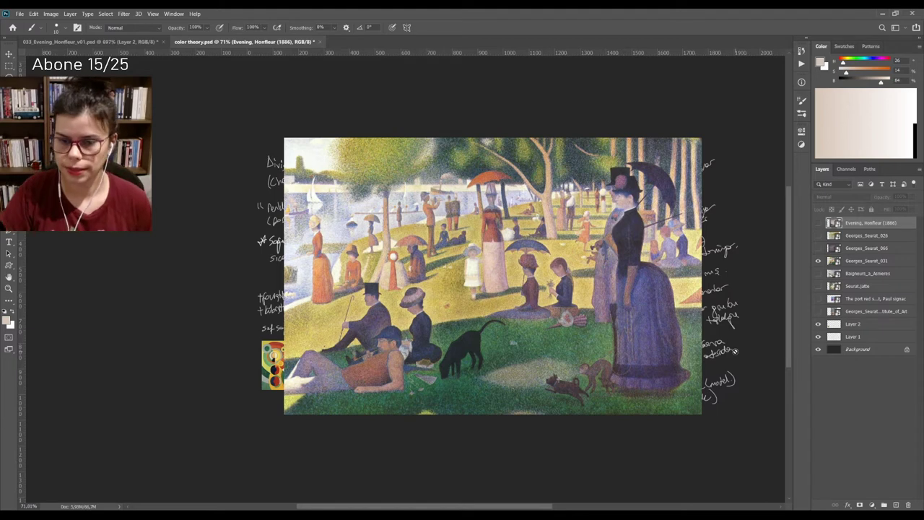
{"action": "left_click", "coordinate": [817, 261]}
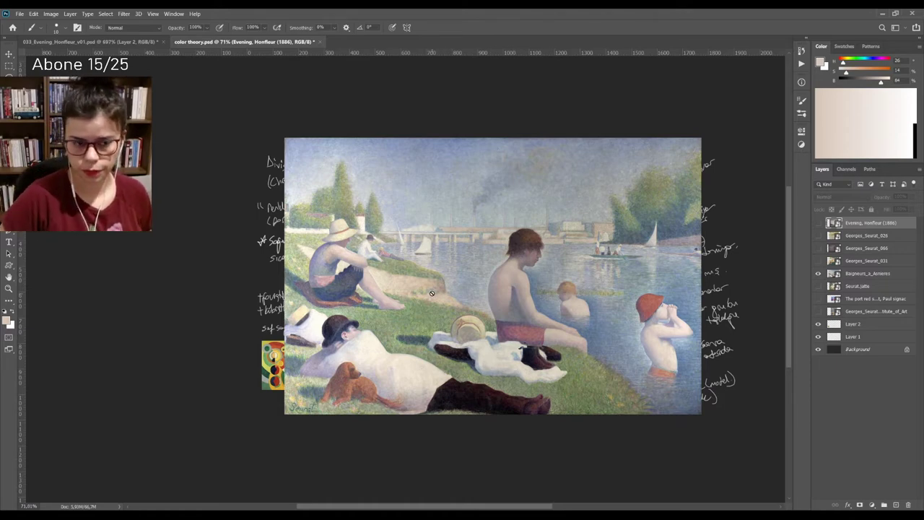
{"action": "left_click", "coordinate": [817, 274]}
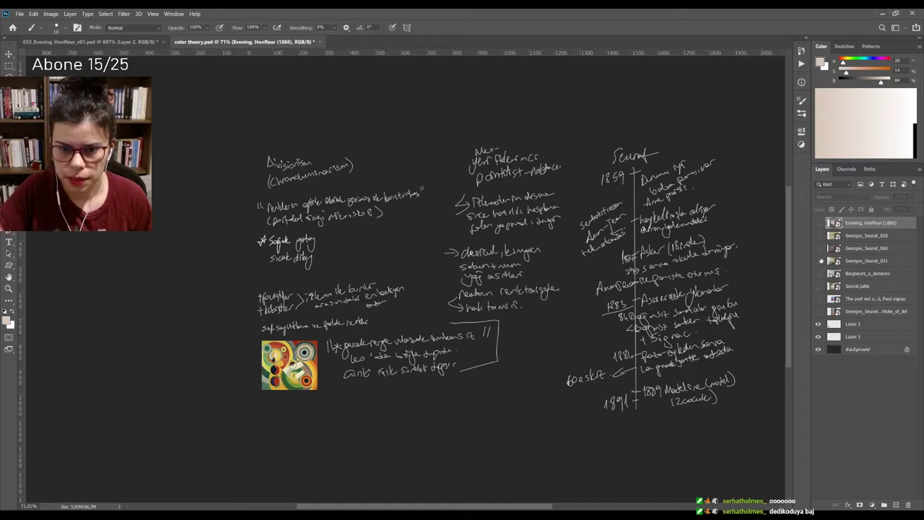
{"action": "left_click", "coordinate": [818, 236]}
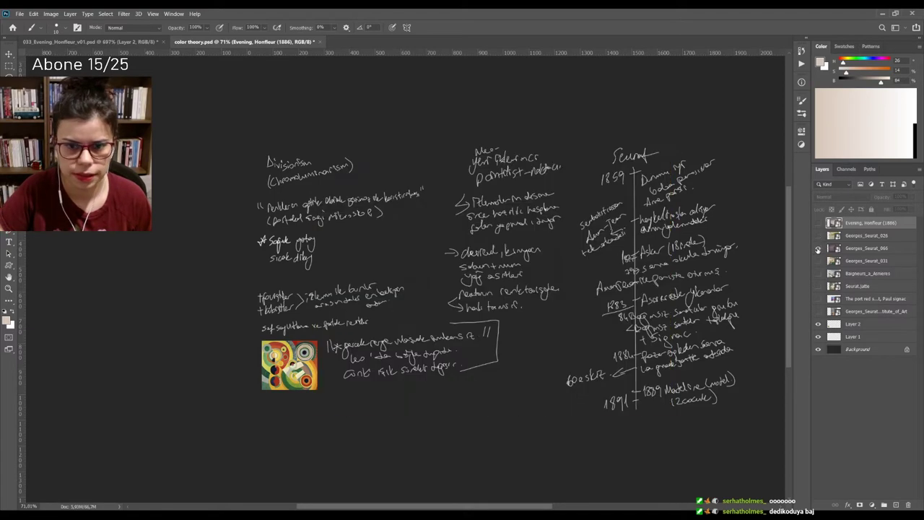
{"action": "left_click", "coordinate": [818, 311]}
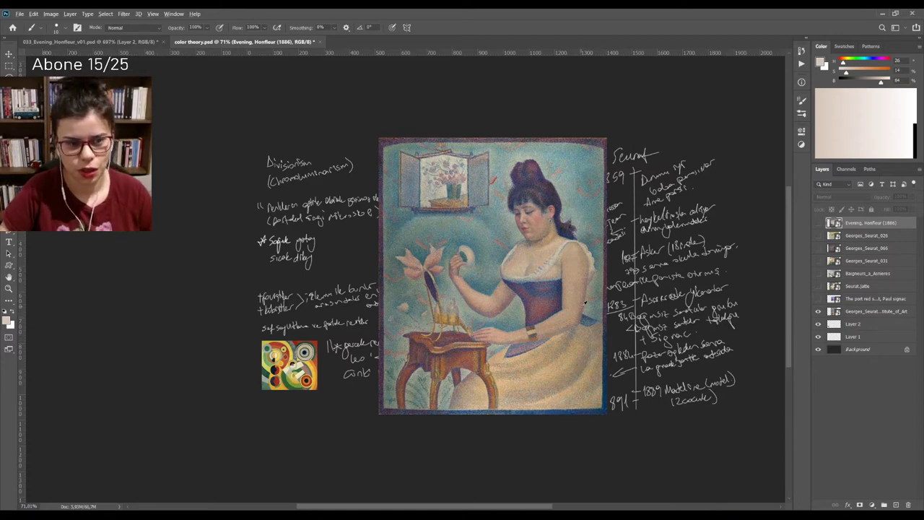
{"action": "scroll", "coordinate": [585, 303], "scroll_direction": "up", "scroll_amount": 1}
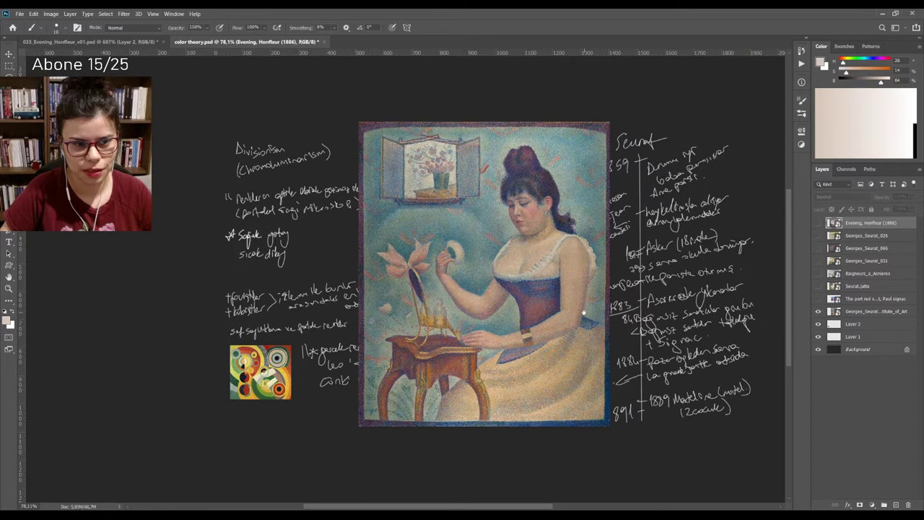
{"action": "left_click_drag", "start_coordinate": [583, 311], "coordinate": [573, 317]}
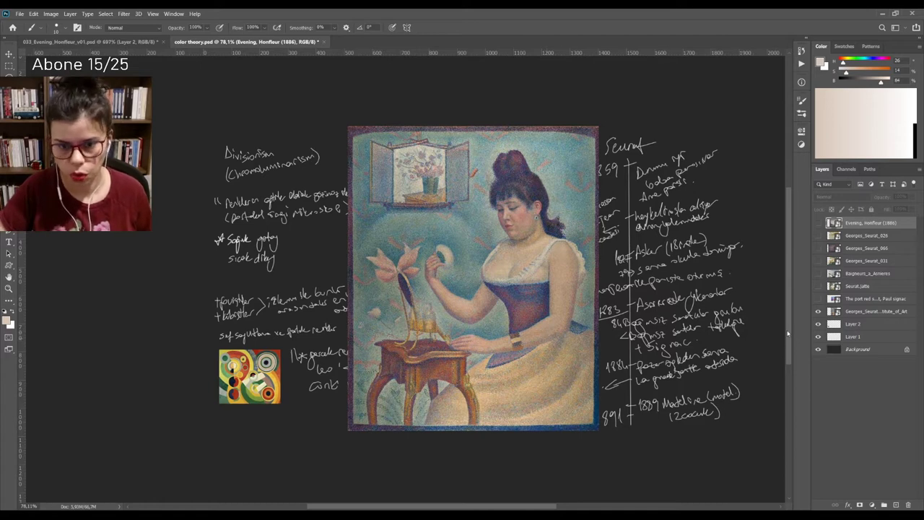
{"action": "left_click", "coordinate": [818, 311]}
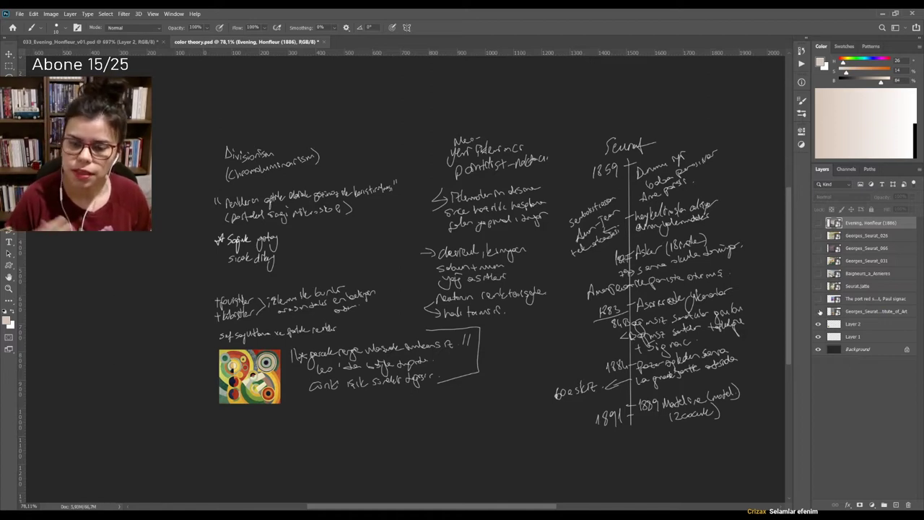
Step: Briefly preview Baigneurs_a_Asnieres, then settle on showing the Georges_Seurat_033 La Grande Jatte layer
{"action": "left_click", "coordinate": [818, 274]}
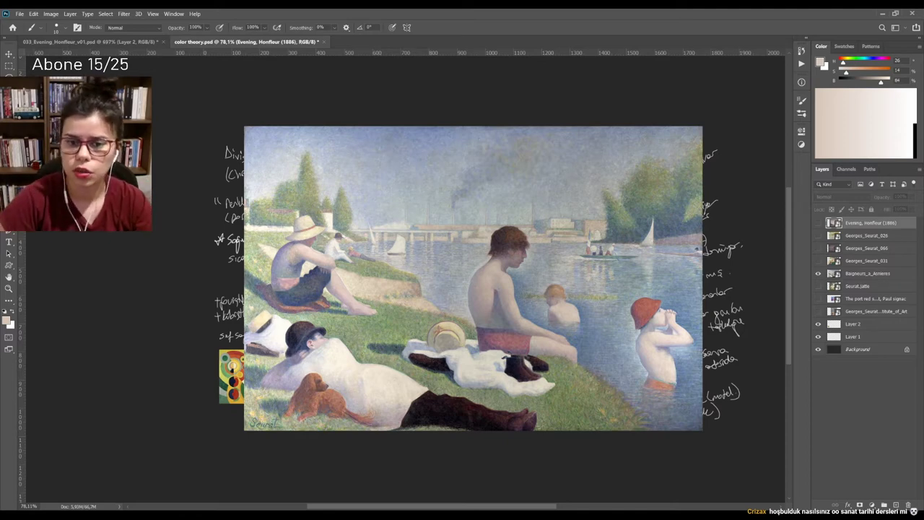
{"action": "left_click", "coordinate": [818, 274]}
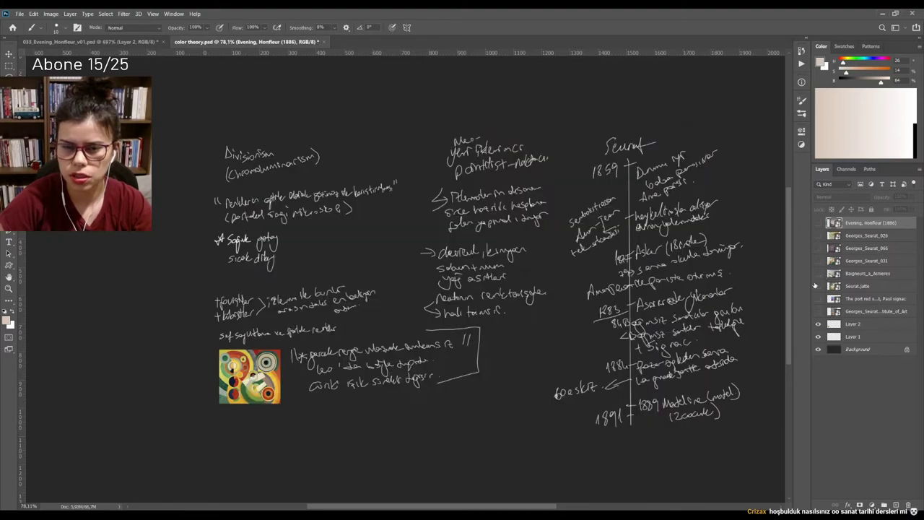
{"action": "left_click", "coordinate": [817, 286]}
{"action": "left_click", "coordinate": [818, 260]}
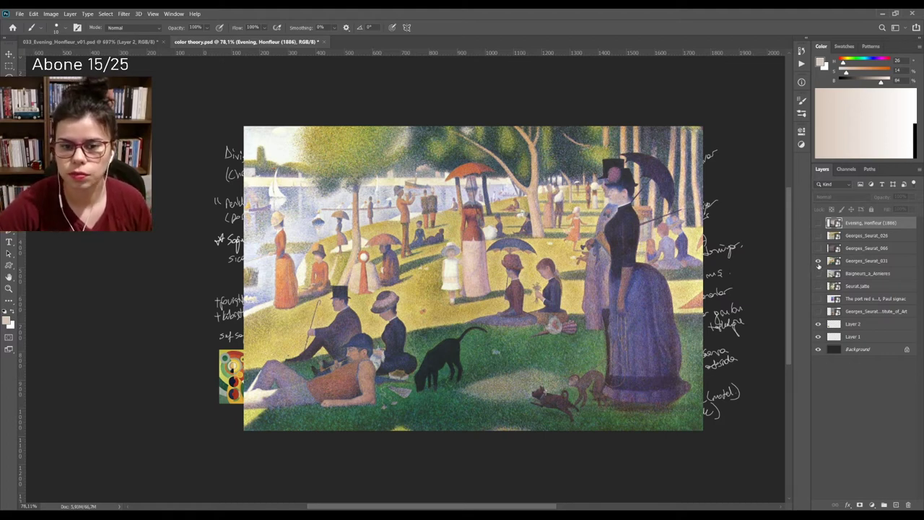
{"action": "left_click", "coordinate": [818, 261]}
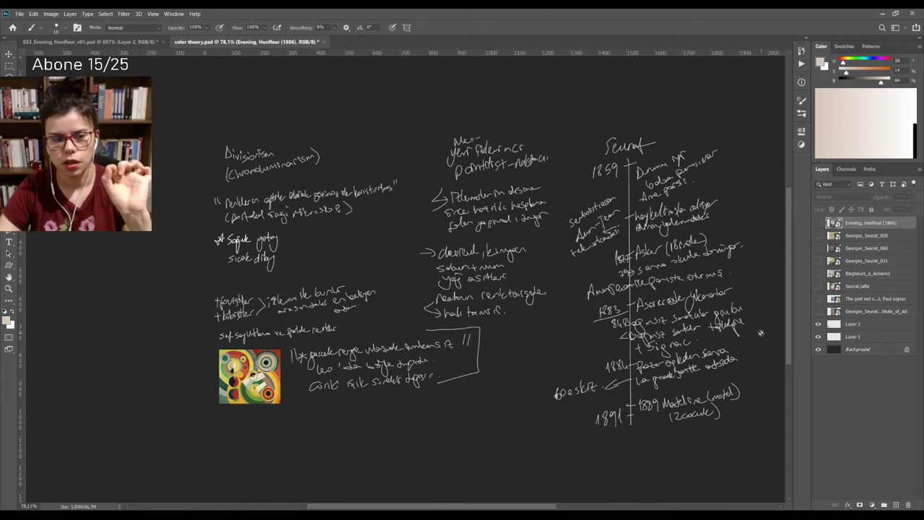
Step: Switch to 033_Evening_Honfleur_v01.psd with the Pencil tool, zoomed in on the shoreline
{"action": "left_click", "coordinate": [90, 41]}
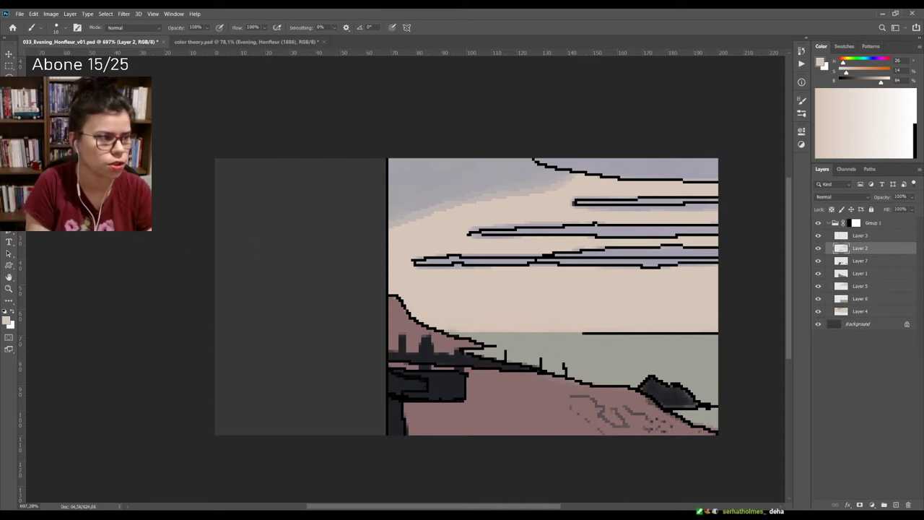
{"action": "key", "text": "shift+b"}
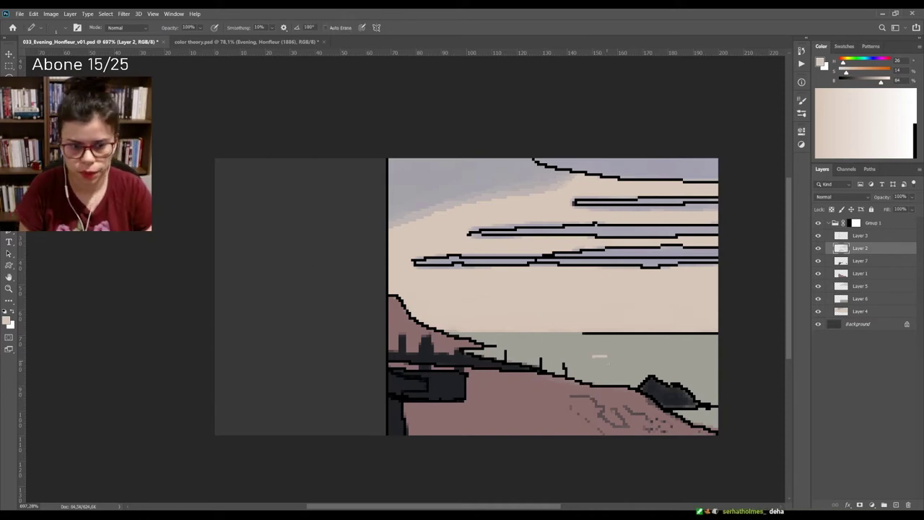
{"action": "scroll", "coordinate": [597, 389], "scroll_direction": "up", "scroll_amount": 3}
{"action": "scroll", "coordinate": [597, 396], "scroll_direction": "up", "scroll_amount": 2}
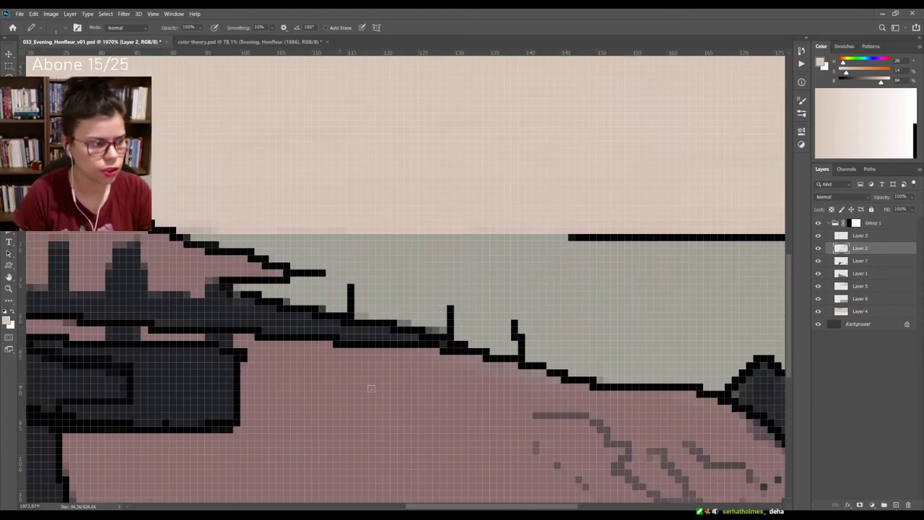
Step: Paint red pixels onto the grey-green sea just above the shoreline
{"action": "left_click", "coordinate": [430, 401], "text": "alt"}
{"action": "key", "text": "i"}
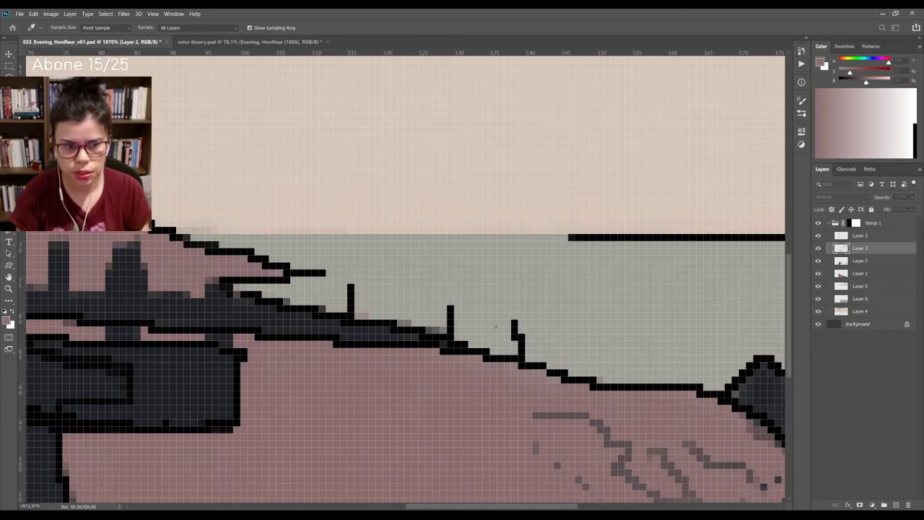
{"action": "key", "text": "b"}
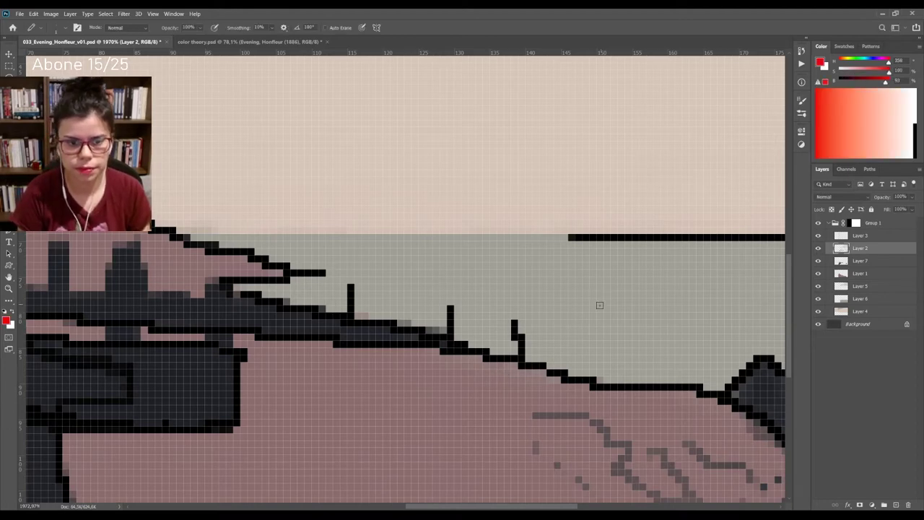
{"action": "left_click", "coordinate": [599, 295]}
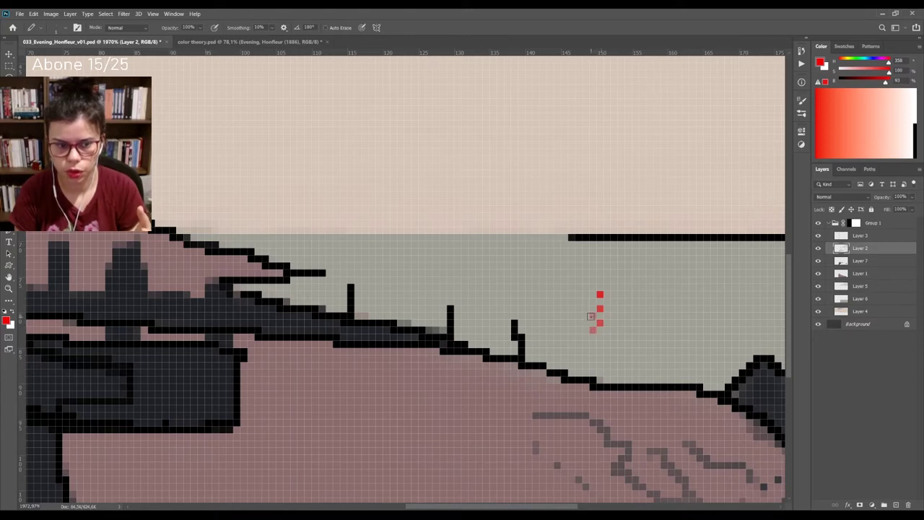
{"action": "left_click", "coordinate": [593, 302]}
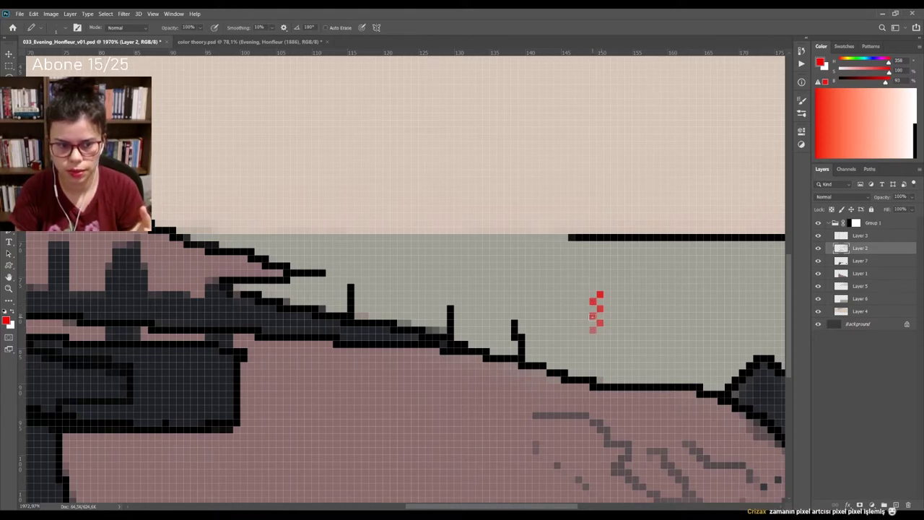
Step: Sample a pale yellow from the canvas and pencil several pixels beside the red ones
{"action": "key", "text": "i"}
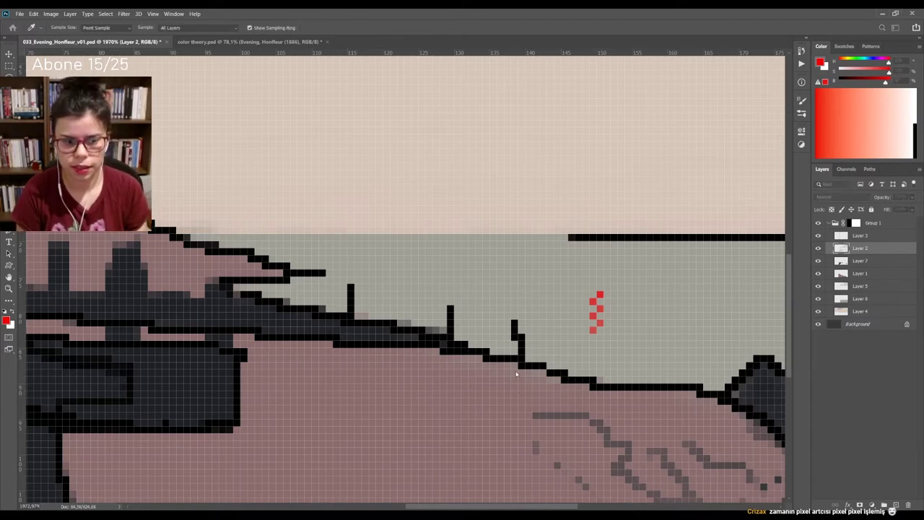
{"action": "left_click", "coordinate": [547, 355]}
{"action": "key", "text": "b"}
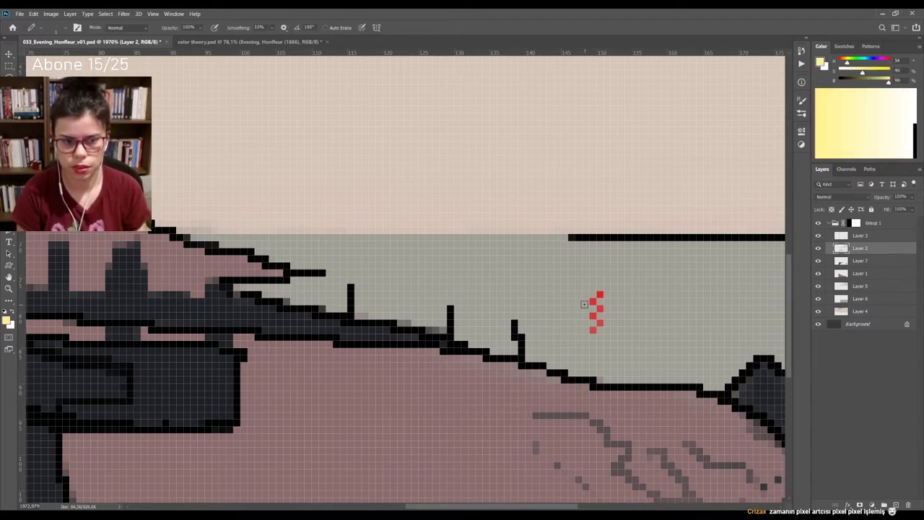
{"action": "left_click", "coordinate": [585, 294]}
{"action": "left_click", "coordinate": [586, 315]}
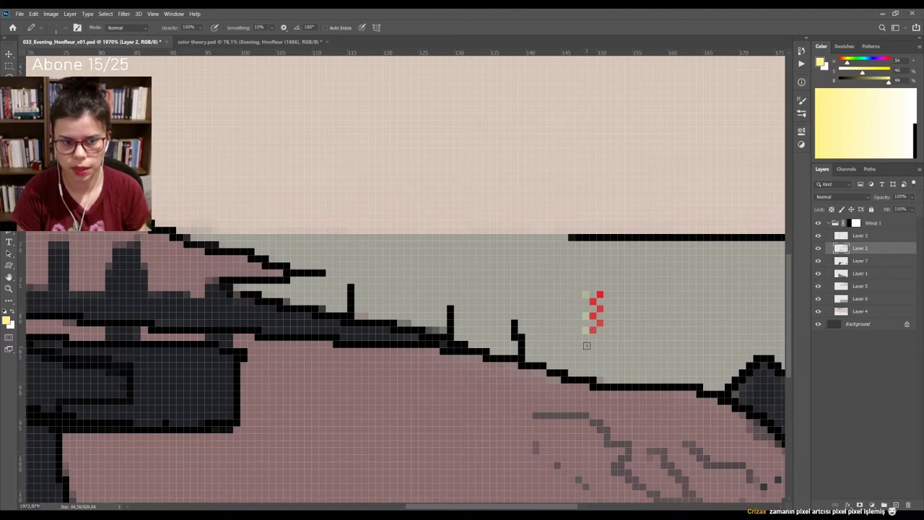
{"action": "left_click", "coordinate": [586, 301]}
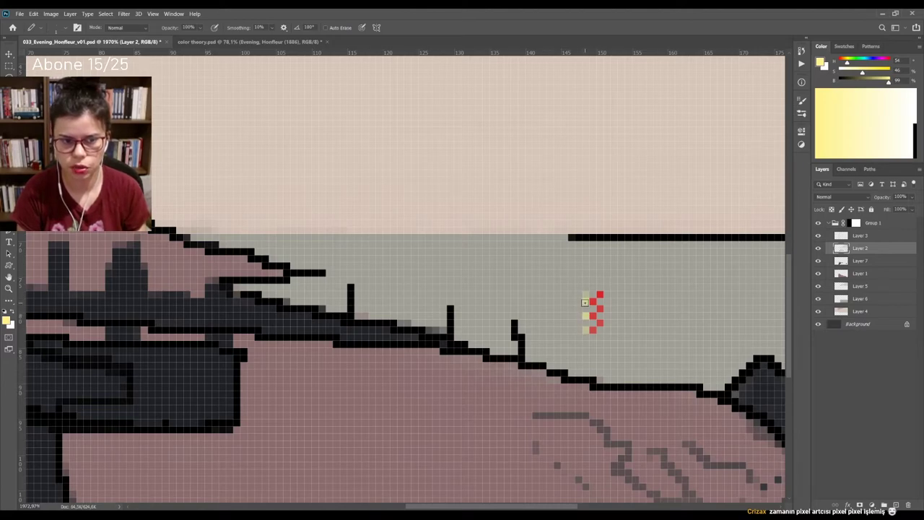
{"action": "scroll", "coordinate": [573, 321], "scroll_direction": "down", "scroll_amount": 5}
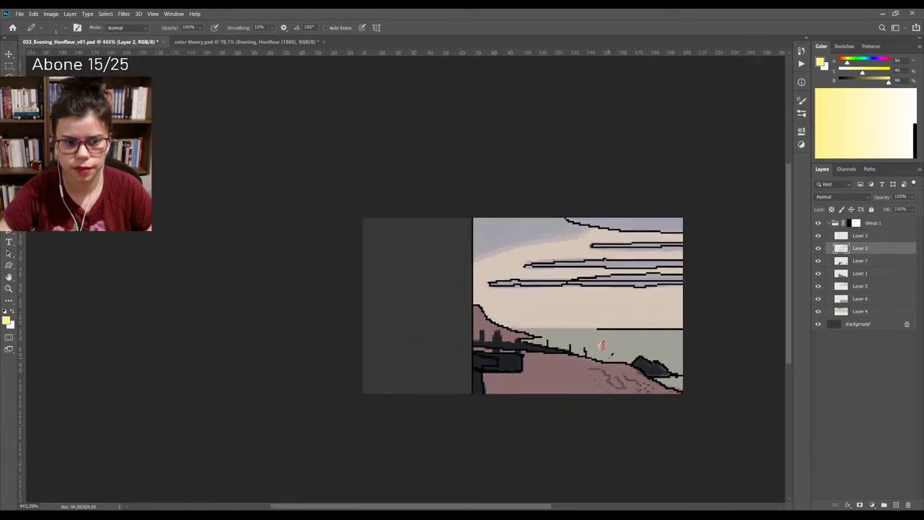
{"action": "scroll", "coordinate": [487, 383], "scroll_direction": "down", "scroll_amount": 1}
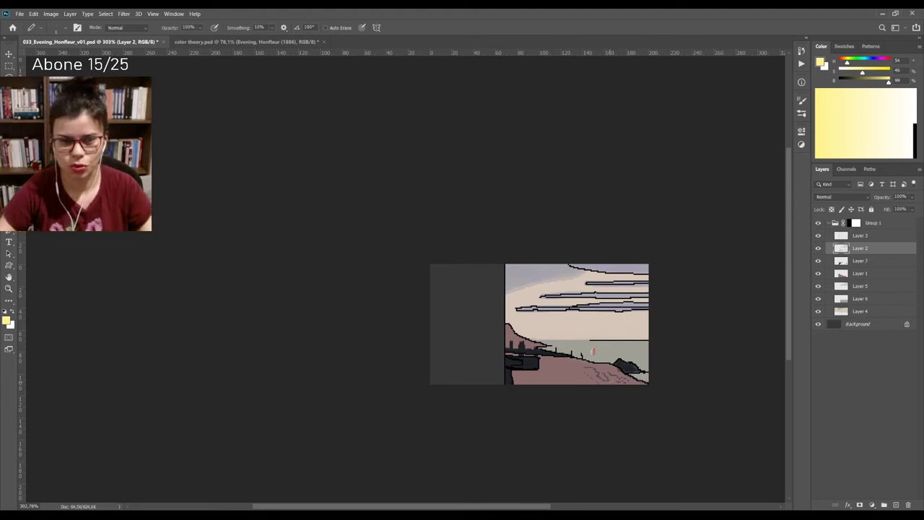
{"action": "scroll", "coordinate": [594, 351], "scroll_direction": "up", "scroll_amount": 2}
{"action": "scroll", "coordinate": [595, 349], "scroll_direction": "up", "scroll_amount": 5}
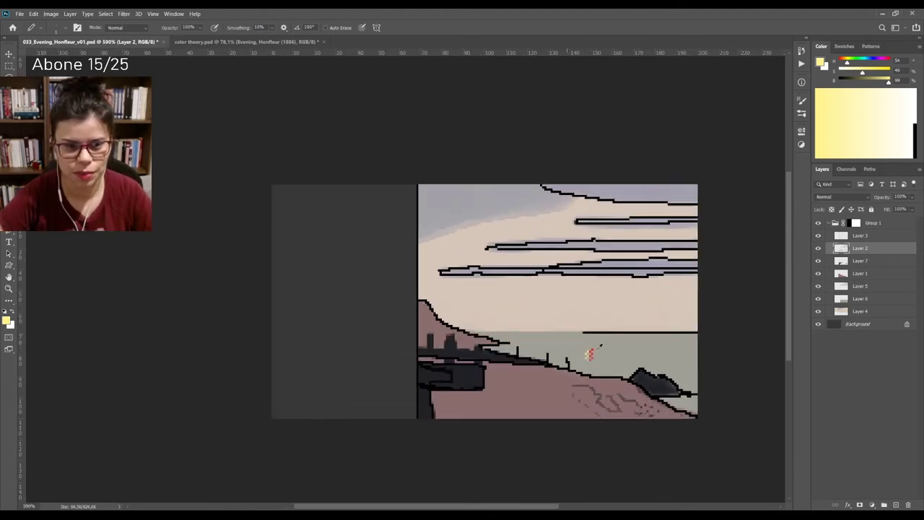
Step: Return to color theory.psd and turn on the Baigneurs_a_Asnieres layer
{"action": "left_click", "coordinate": [216, 42]}
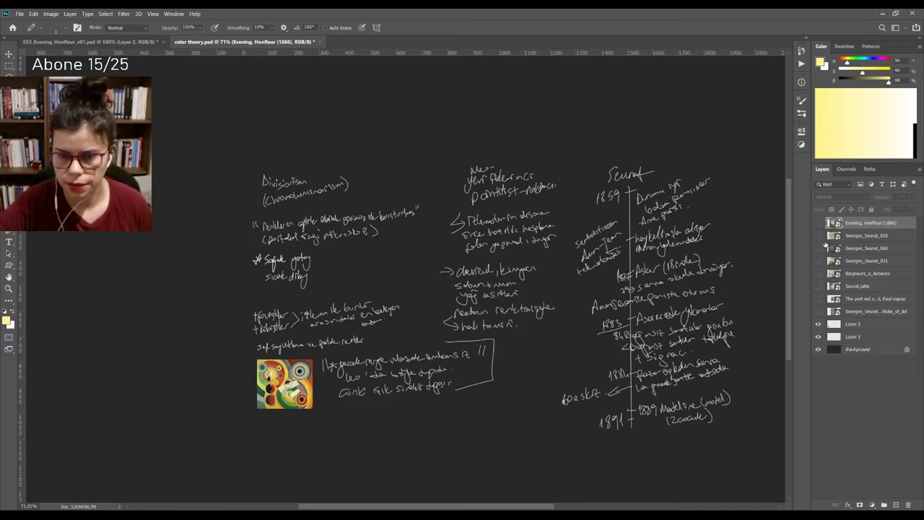
{"action": "left_click", "coordinate": [818, 274]}
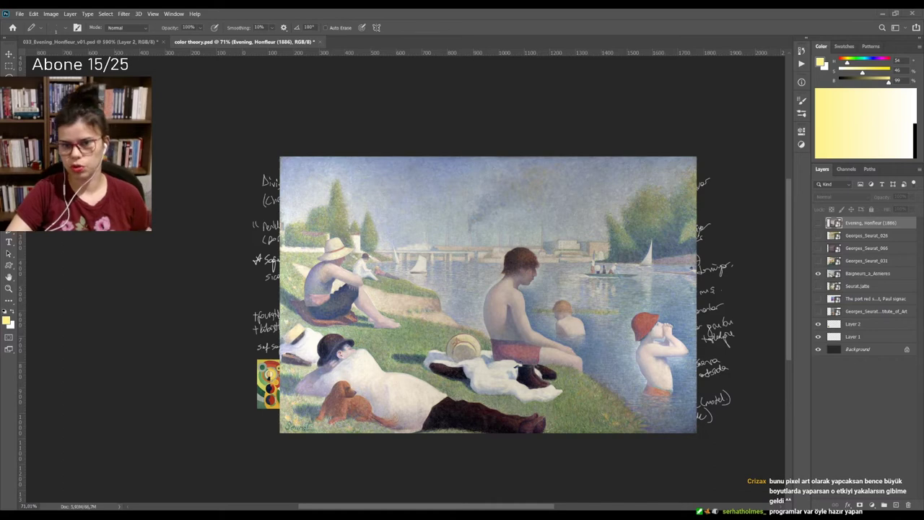
Step: Toggle off the Georges_Seurat_031, Evening, Honfleur and Baigneurs_a_Asnieres layers, leaving only the pointillism notes
{"action": "left_click", "coordinate": [818, 261]}
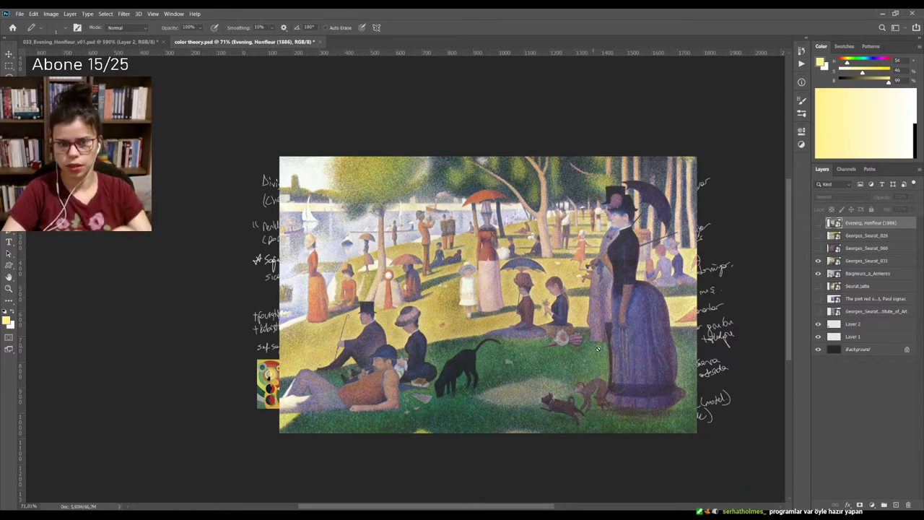
{"action": "left_click", "coordinate": [818, 261]}
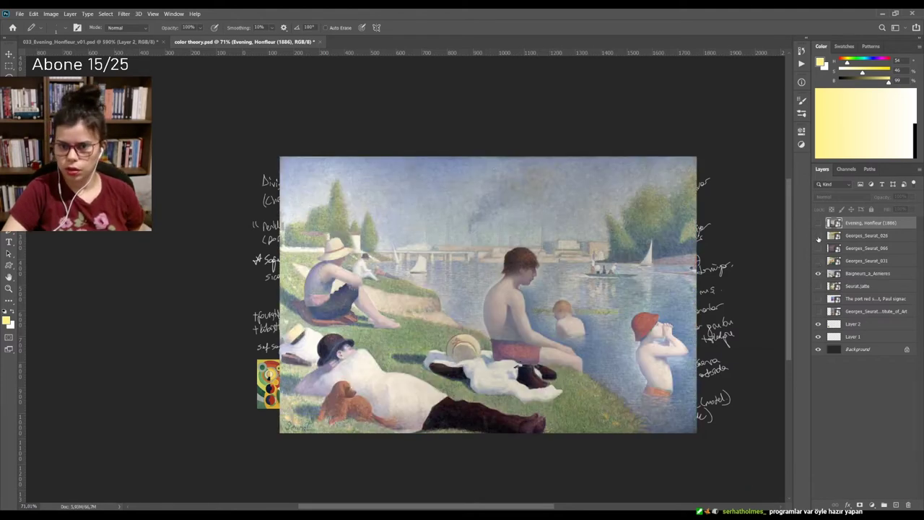
{"action": "left_click", "coordinate": [818, 222]}
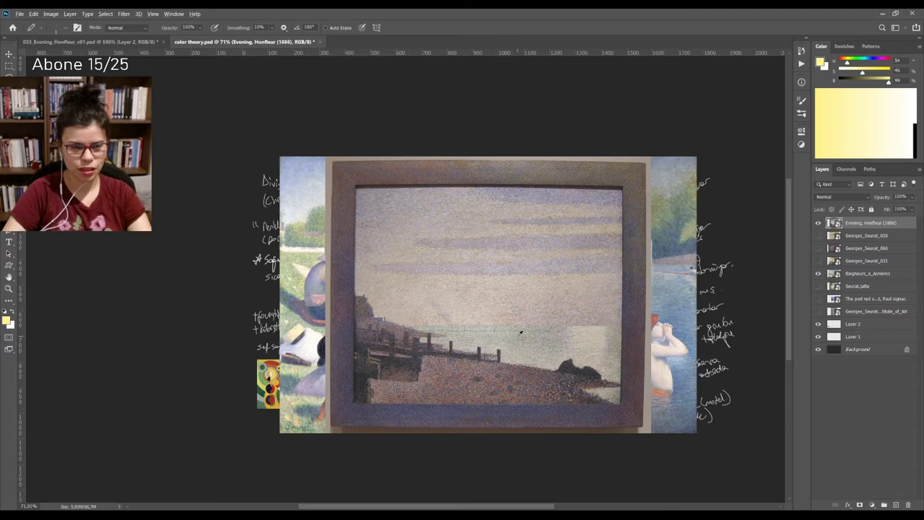
{"action": "scroll", "coordinate": [519, 332], "scroll_direction": "up", "scroll_amount": 1}
{"action": "scroll", "coordinate": [522, 330], "scroll_direction": "up", "scroll_amount": 1}
{"action": "scroll", "coordinate": [527, 333], "scroll_direction": "up", "scroll_amount": 1}
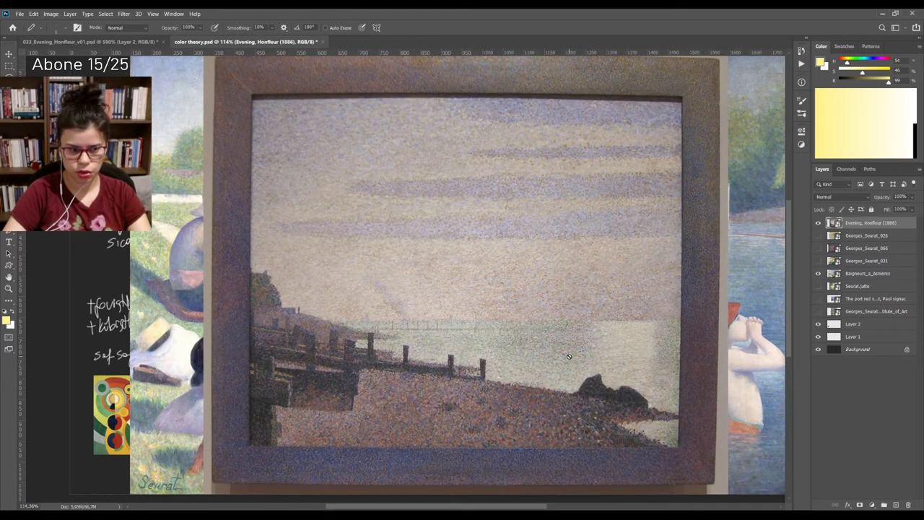
{"action": "scroll", "coordinate": [569, 356], "scroll_direction": "up", "scroll_amount": 1}
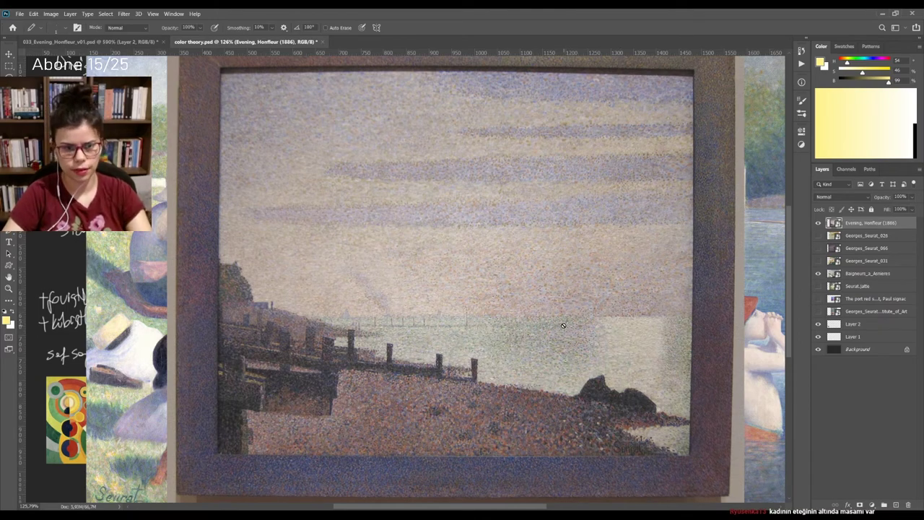
{"action": "scroll", "coordinate": [556, 329], "scroll_direction": "down", "scroll_amount": 4}
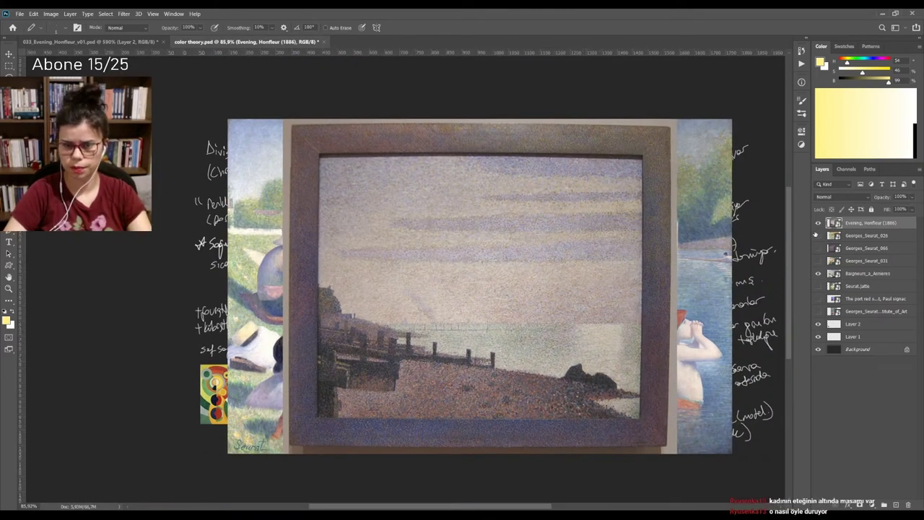
{"action": "key", "text": "ctrl+comma"}
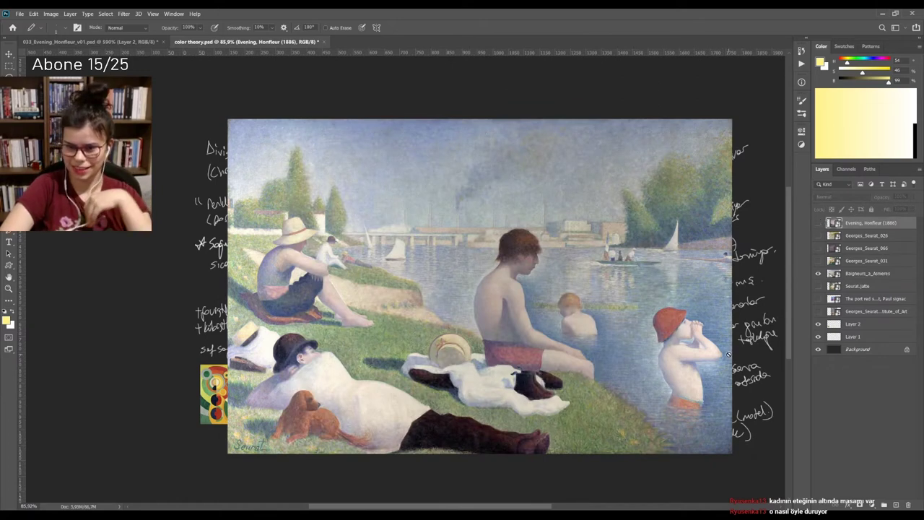
{"action": "left_click", "coordinate": [818, 260]}
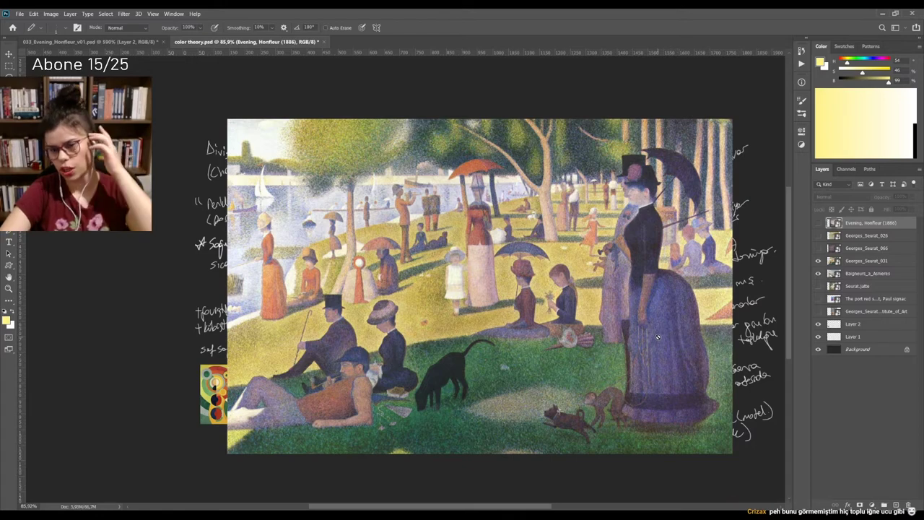
{"action": "left_click", "coordinate": [818, 261]}
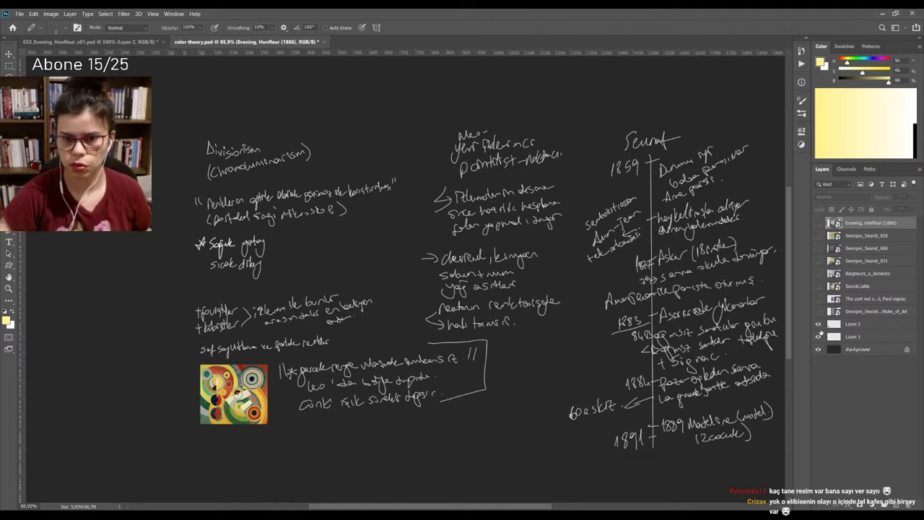
Step: Inspect Signac's red port painting up close, then swap it for the Seurat_Jatte river scene
{"action": "left_click", "coordinate": [818, 299]}
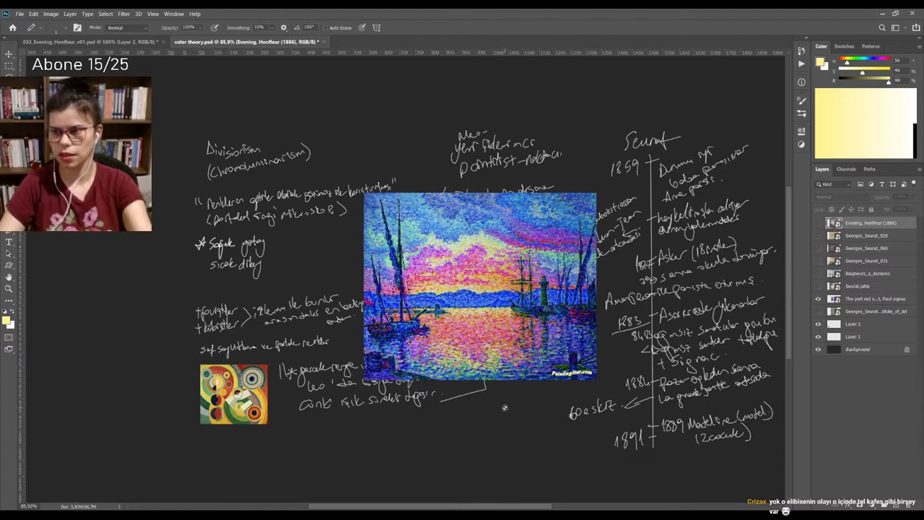
{"action": "scroll", "coordinate": [458, 367], "scroll_direction": "up", "scroll_amount": 2}
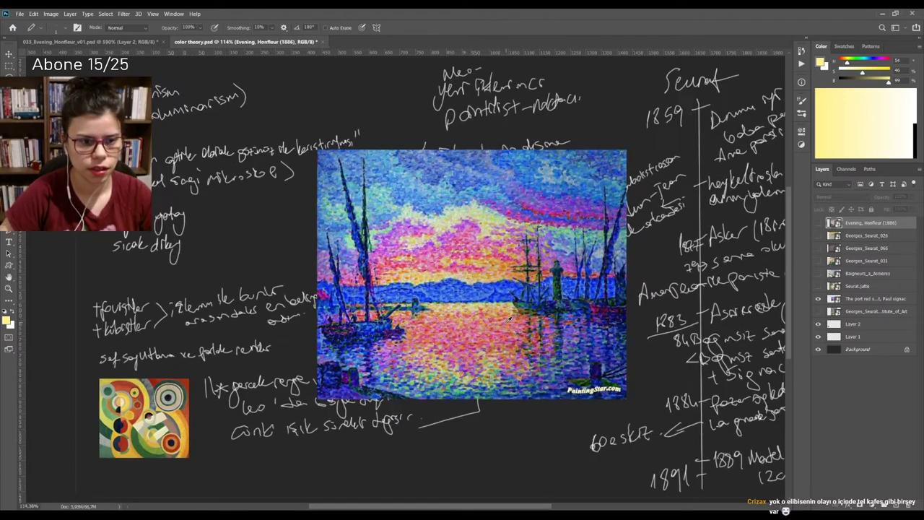
{"action": "scroll", "coordinate": [505, 367], "scroll_direction": "up", "scroll_amount": 3}
{"action": "scroll", "coordinate": [544, 366], "scroll_direction": "up", "scroll_amount": 2}
{"action": "scroll", "coordinate": [548, 366], "scroll_direction": "up", "scroll_amount": 1}
{"action": "scroll", "coordinate": [553, 365], "scroll_direction": "up", "scroll_amount": 1}
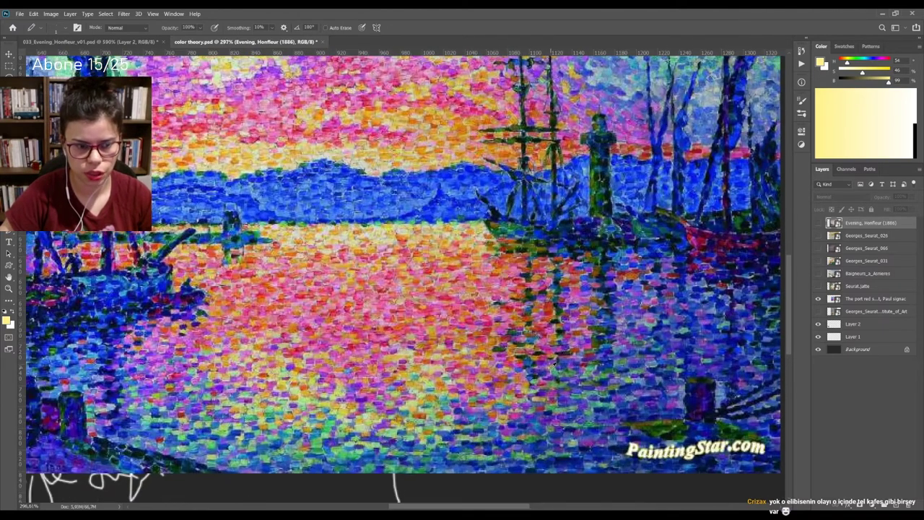
{"action": "scroll", "coordinate": [495, 382], "scroll_direction": "down", "scroll_amount": 3}
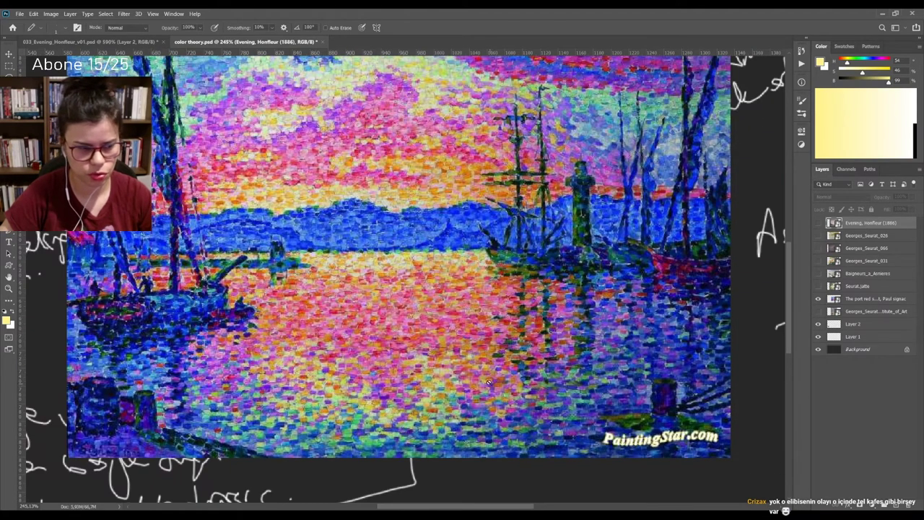
{"action": "scroll", "coordinate": [478, 420], "scroll_direction": "up", "scroll_amount": 2}
{"action": "scroll", "coordinate": [479, 420], "scroll_direction": "down", "scroll_amount": 4}
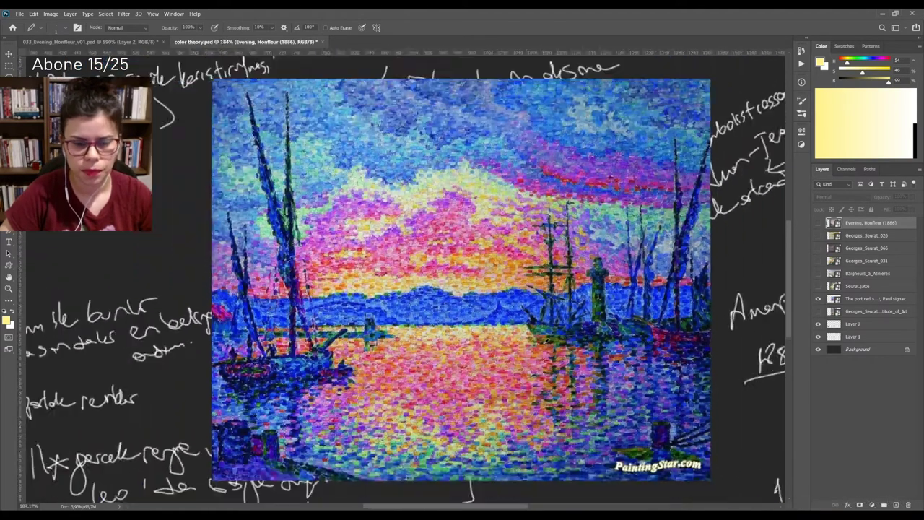
{"action": "left_click", "coordinate": [818, 286]}
{"action": "left_click", "coordinate": [817, 298]}
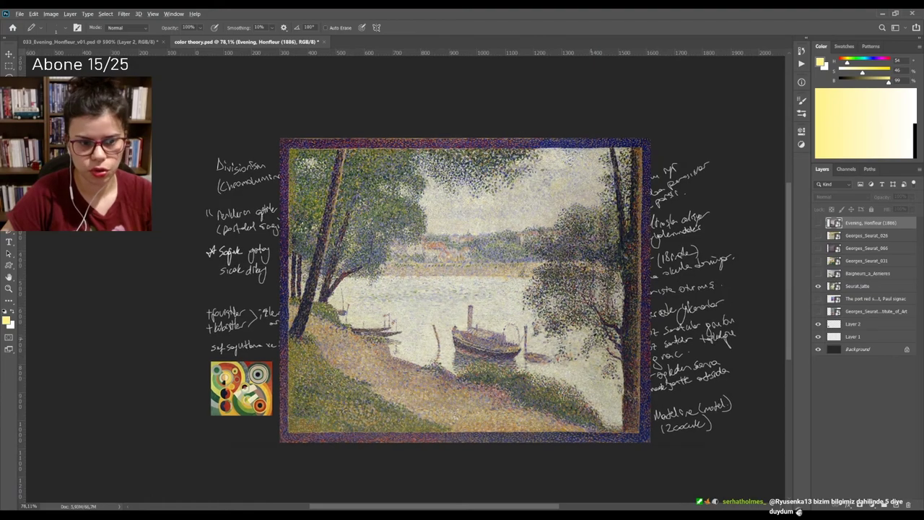
Step: Look around the moored boat up close, then hide the Seurat_Jatte layer
{"action": "scroll", "coordinate": [594, 381], "scroll_direction": "up", "scroll_amount": 4}
{"action": "scroll", "coordinate": [593, 381], "scroll_direction": "up", "scroll_amount": 2}
{"action": "scroll", "coordinate": [249, 289], "scroll_direction": "up", "scroll_amount": 1}
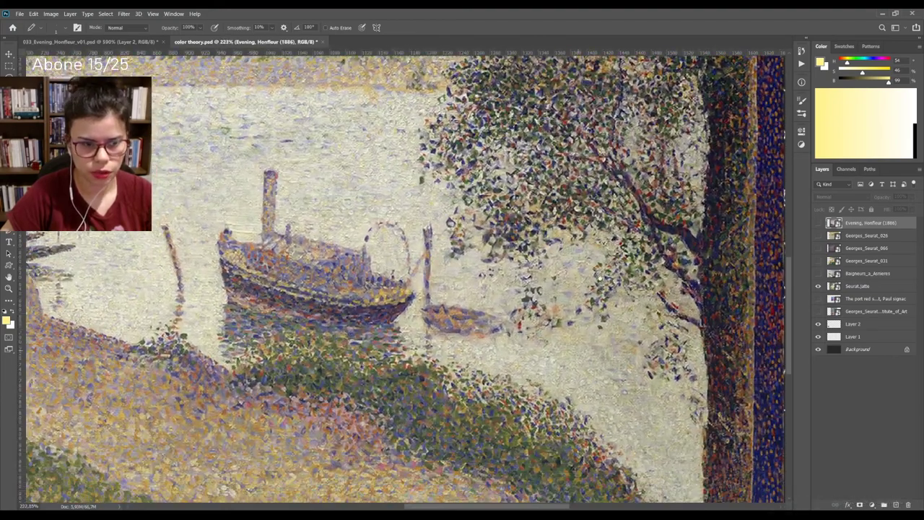
{"action": "left_click_drag", "start_coordinate": [408, 325], "coordinate": [444, 145]}
{"action": "scroll", "coordinate": [469, 360], "scroll_direction": "up", "scroll_amount": 1}
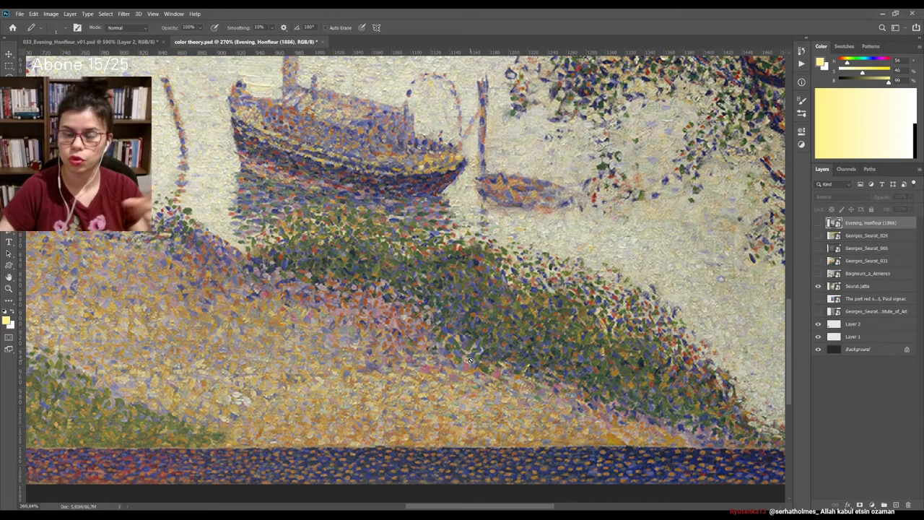
{"action": "left_click", "coordinate": [818, 288]}
{"action": "scroll", "coordinate": [509, 348], "scroll_direction": "down", "scroll_amount": 3}
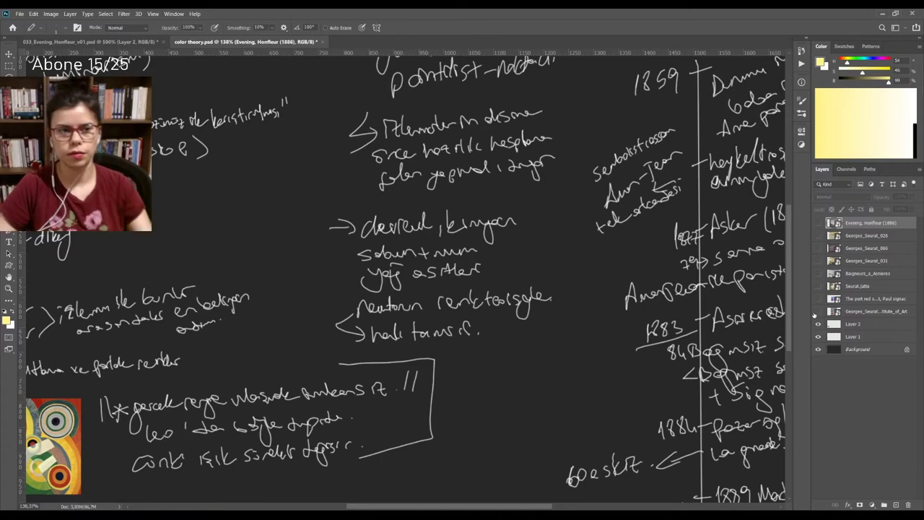
{"action": "scroll", "coordinate": [499, 323], "scroll_direction": "down", "scroll_amount": 2}
{"action": "scroll", "coordinate": [499, 324], "scroll_direction": "down", "scroll_amount": 2}
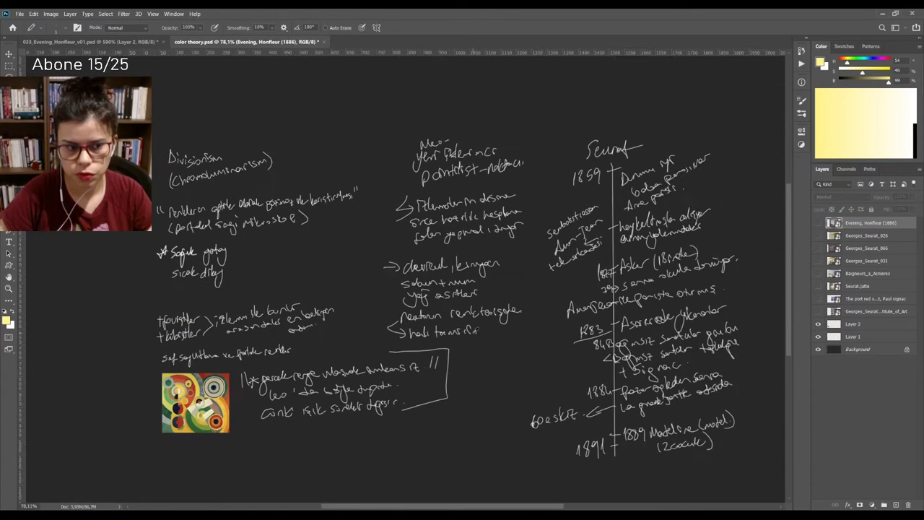
{"action": "scroll", "coordinate": [500, 322], "scroll_direction": "down", "scroll_amount": 1}
{"action": "left_click_drag", "start_coordinate": [501, 322], "coordinate": [511, 339]}
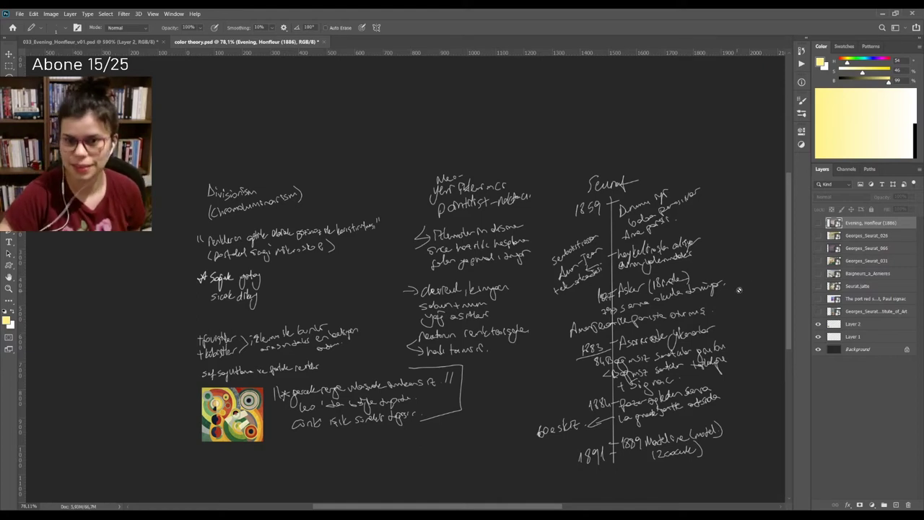
Step: Show the Baigneurs_a_Asnieres layer and zoom to inspect it, then show Georges_Seurat_031 above it
{"action": "left_click", "coordinate": [818, 273]}
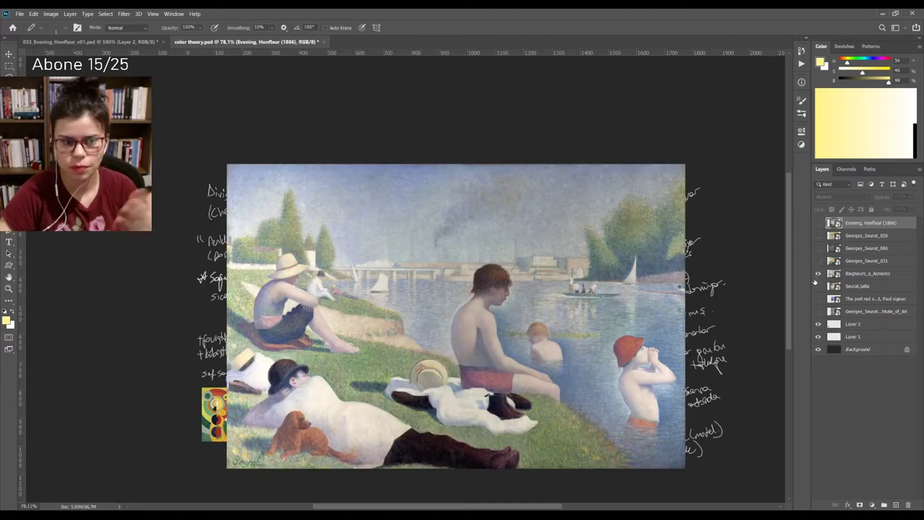
{"action": "scroll", "coordinate": [602, 412], "scroll_direction": "up", "scroll_amount": 5}
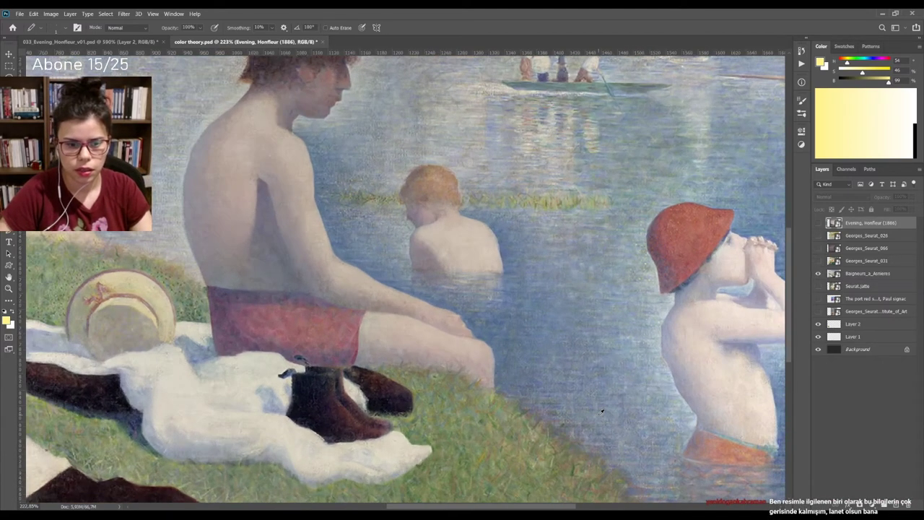
{"action": "scroll", "coordinate": [601, 411], "scroll_direction": "up", "scroll_amount": 2}
{"action": "scroll", "coordinate": [442, 323], "scroll_direction": "down", "scroll_amount": 3}
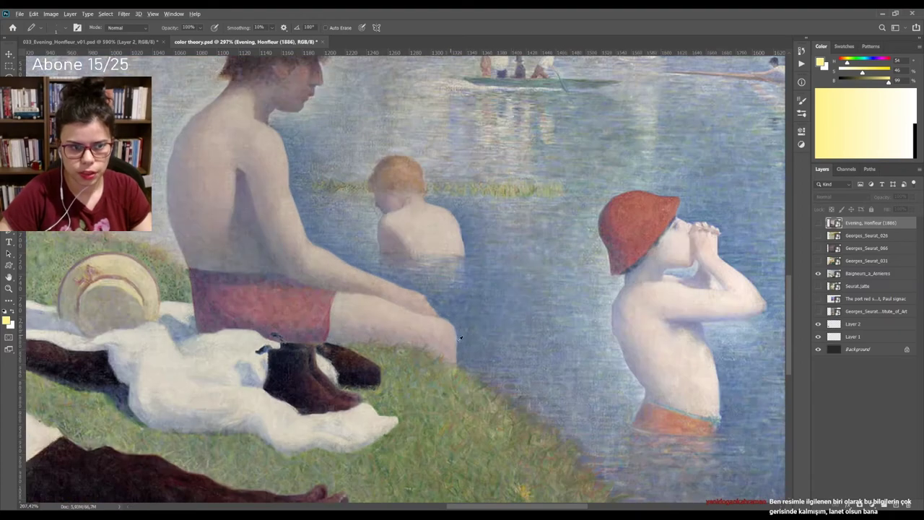
{"action": "scroll", "coordinate": [566, 393], "scroll_direction": "down", "scroll_amount": 2}
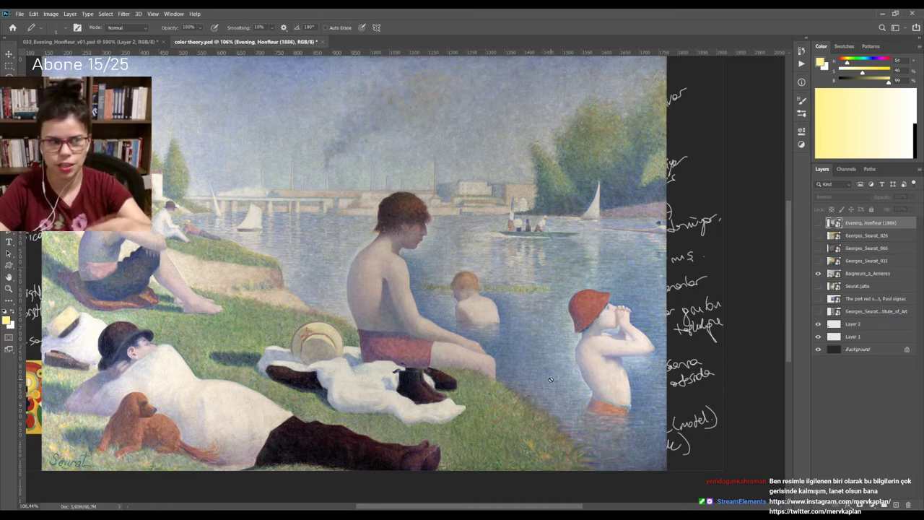
{"action": "left_click", "coordinate": [817, 260]}
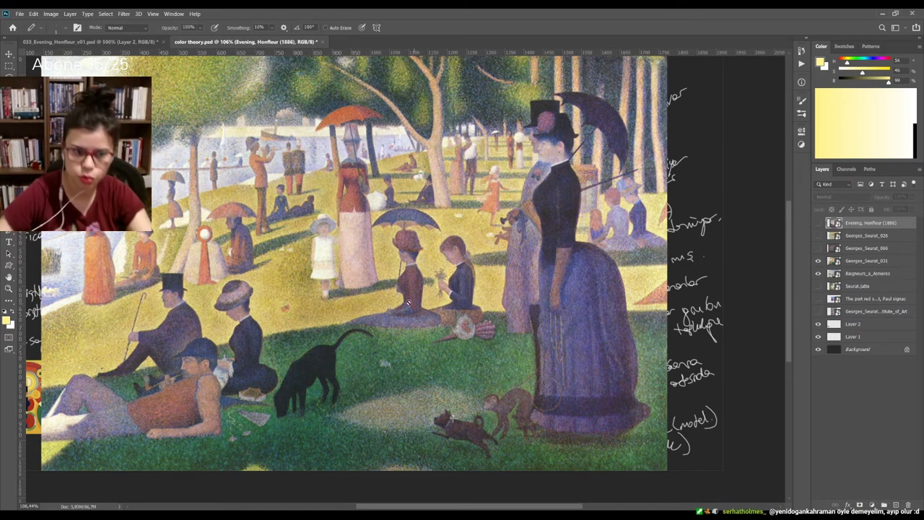
{"action": "scroll", "coordinate": [507, 375], "scroll_direction": "up", "scroll_amount": 4}
{"action": "scroll", "coordinate": [507, 375], "scroll_direction": "down", "scroll_amount": 2}
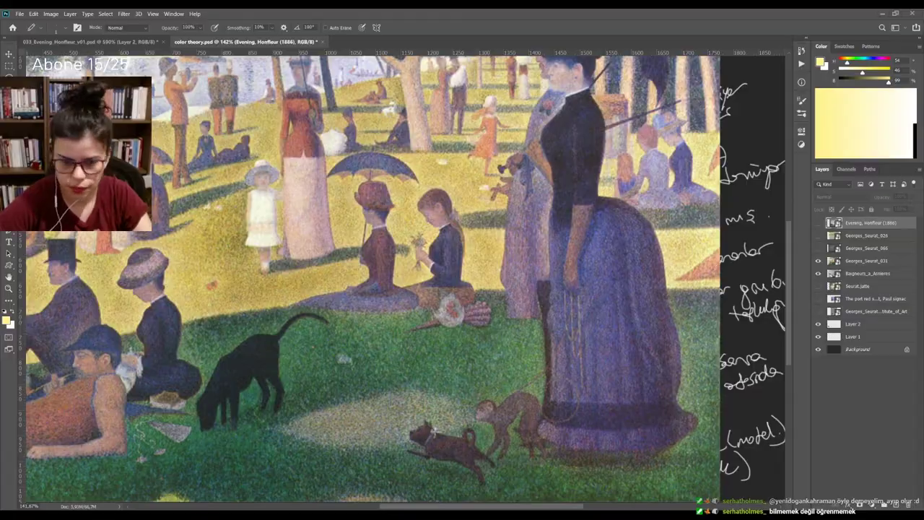
{"action": "key", "text": "alt+Tab"}
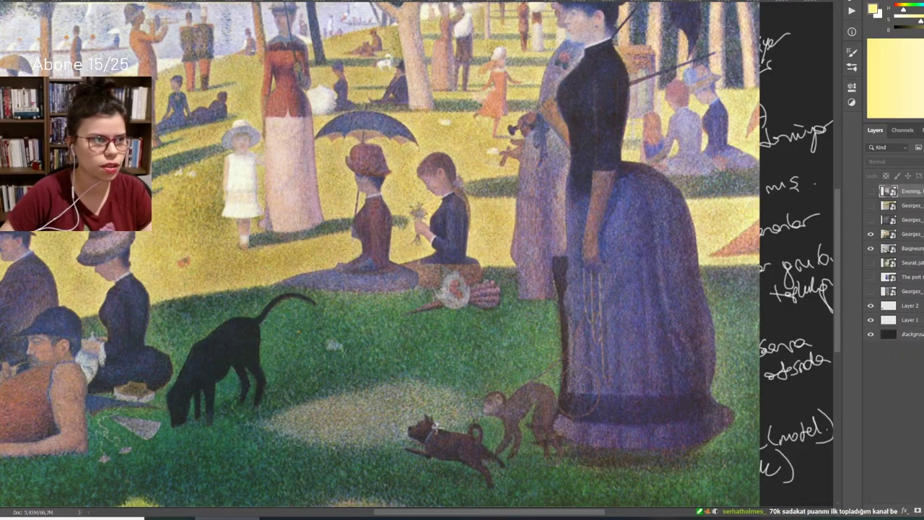
Step: Review the 200 × 110 px Image Size settings and cancel without resizing
{"action": "key", "text": "ctrl+alt+i"}
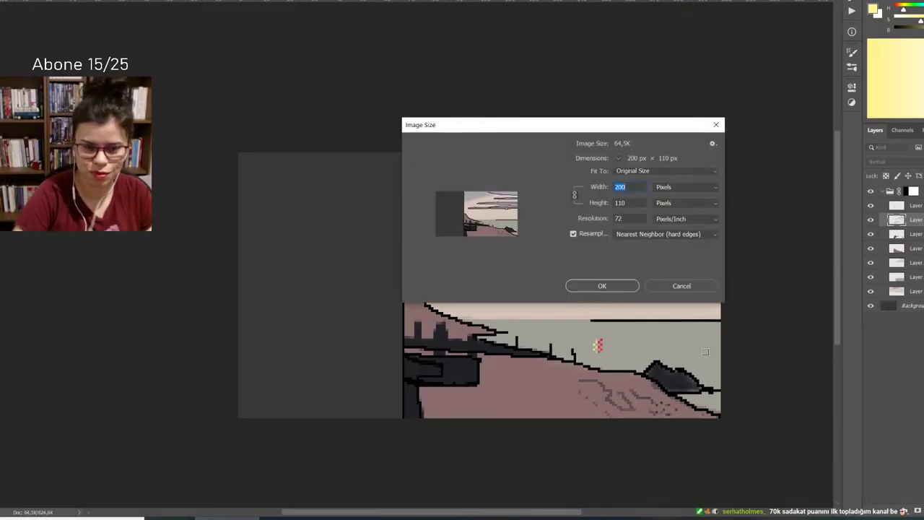
{"action": "left_click", "coordinate": [689, 288]}
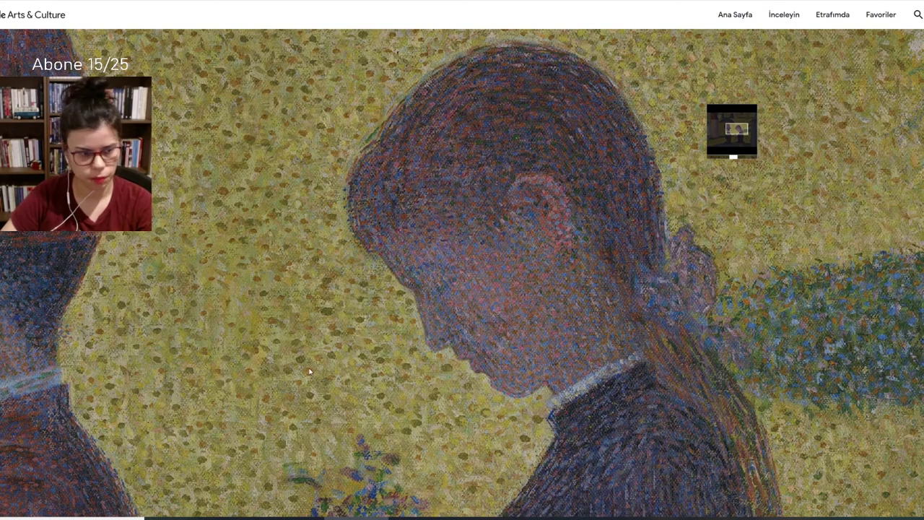
{"action": "mouse_move", "coordinate": [462, 274]}
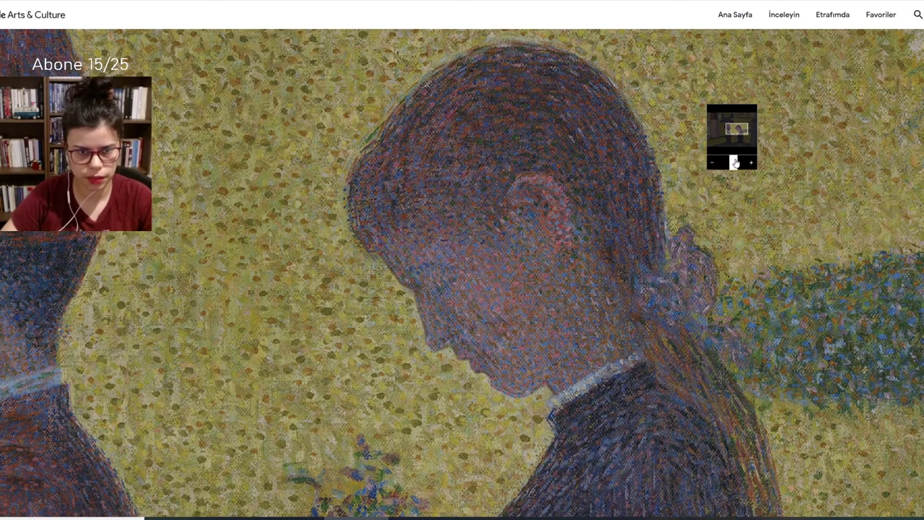
Step: Zoom into La Grande Jatte and pan across the dotted grass to the figure's hat
{"action": "left_click", "coordinate": [738, 164]}
{"action": "left_click_drag", "start_coordinate": [137, 282], "coordinate": [424, 274]}
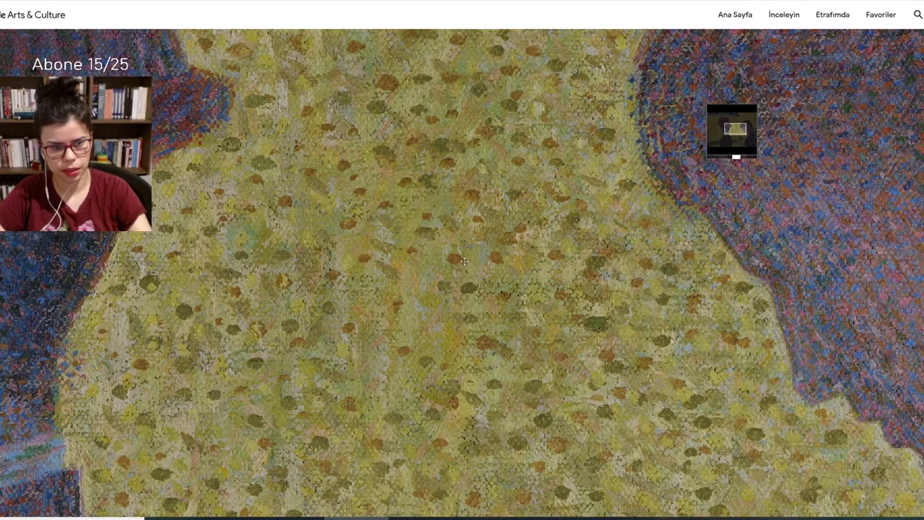
{"action": "left_click_drag", "start_coordinate": [464, 261], "coordinate": [722, 347]}
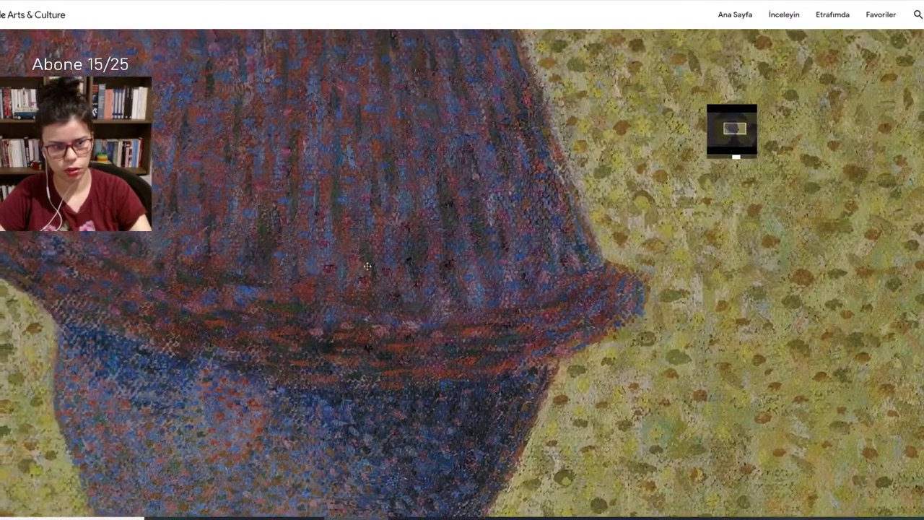
{"action": "left_click_drag", "start_coordinate": [368, 266], "coordinate": [558, 366]}
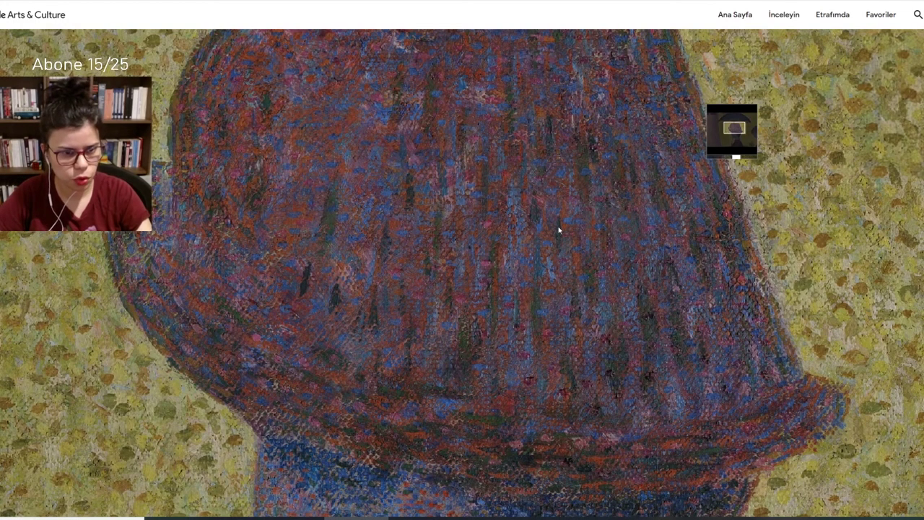
{"action": "left_click_drag", "start_coordinate": [558, 229], "coordinate": [542, 261]}
{"action": "scroll", "coordinate": [558, 246], "scroll_direction": "up", "scroll_amount": 2}
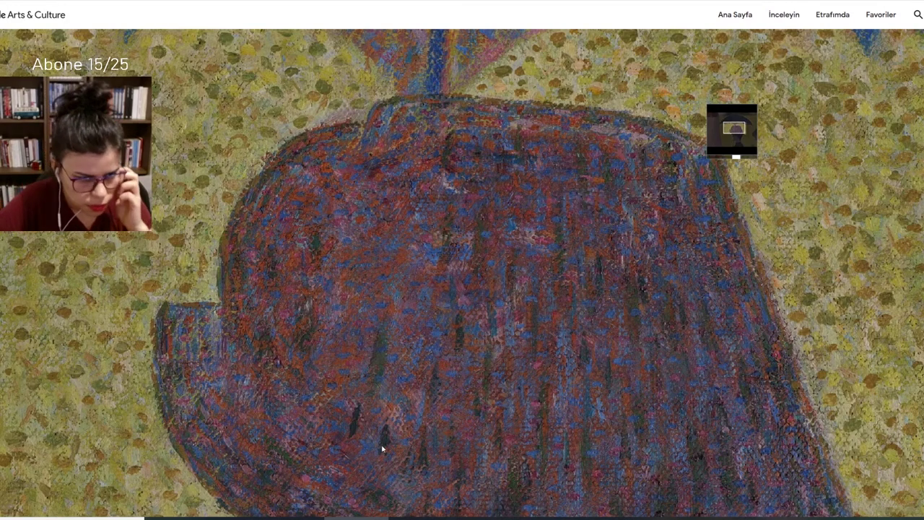
{"action": "left_click_drag", "start_coordinate": [520, 421], "coordinate": [627, 342]}
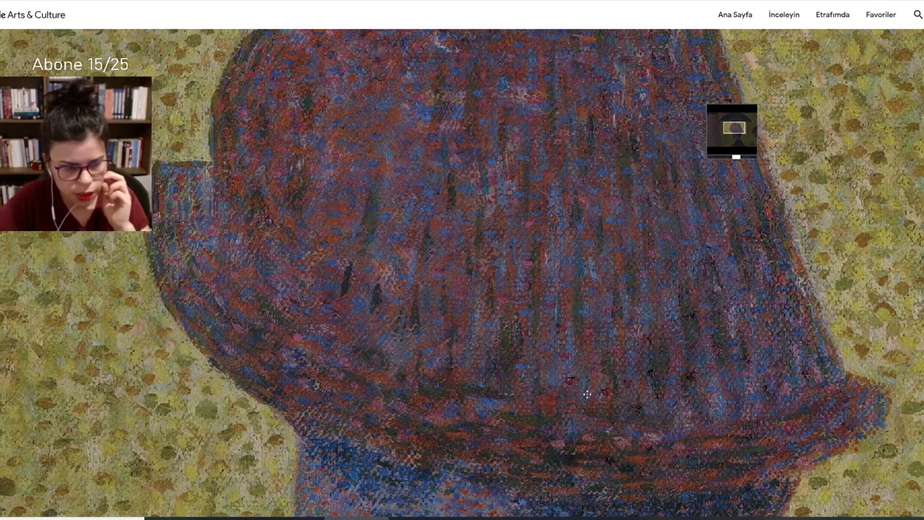
Step: Pan over the hat brim, blue coat, collar and dress, then adjust the zoom
{"action": "left_click_drag", "start_coordinate": [579, 387], "coordinate": [583, 289]}
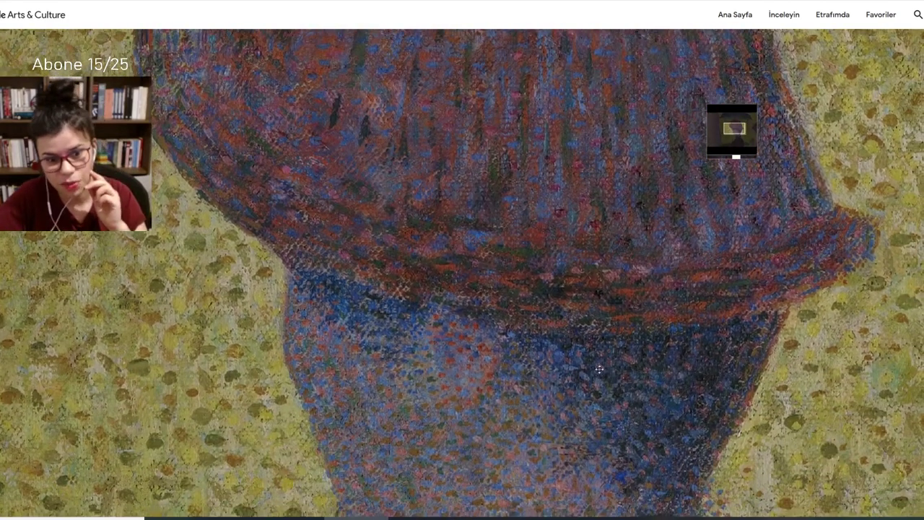
{"action": "left_click_drag", "start_coordinate": [599, 369], "coordinate": [599, 335]}
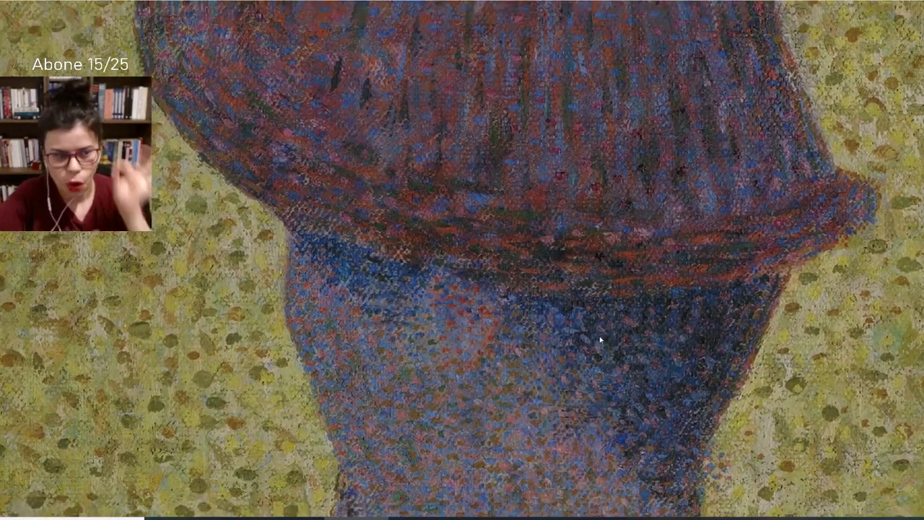
{"action": "left_click_drag", "start_coordinate": [598, 352], "coordinate": [611, 302]}
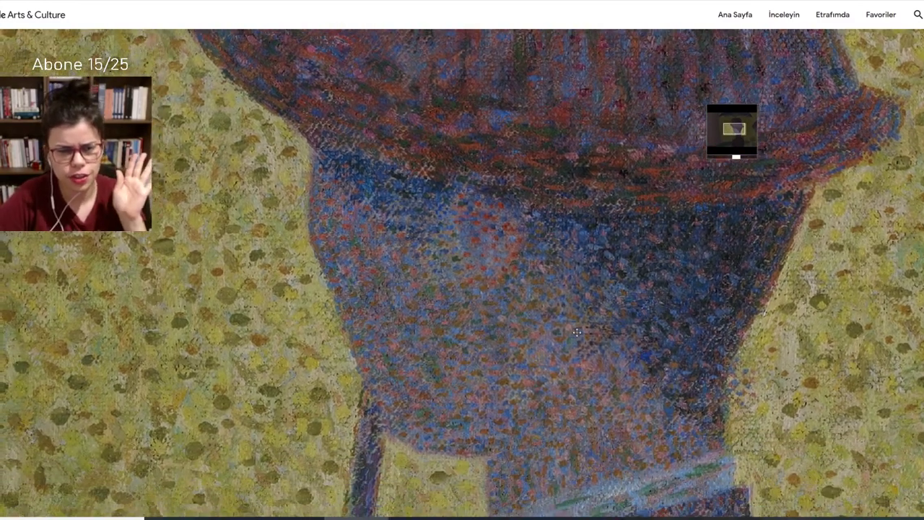
{"action": "left_click_drag", "start_coordinate": [667, 358], "coordinate": [801, 349]}
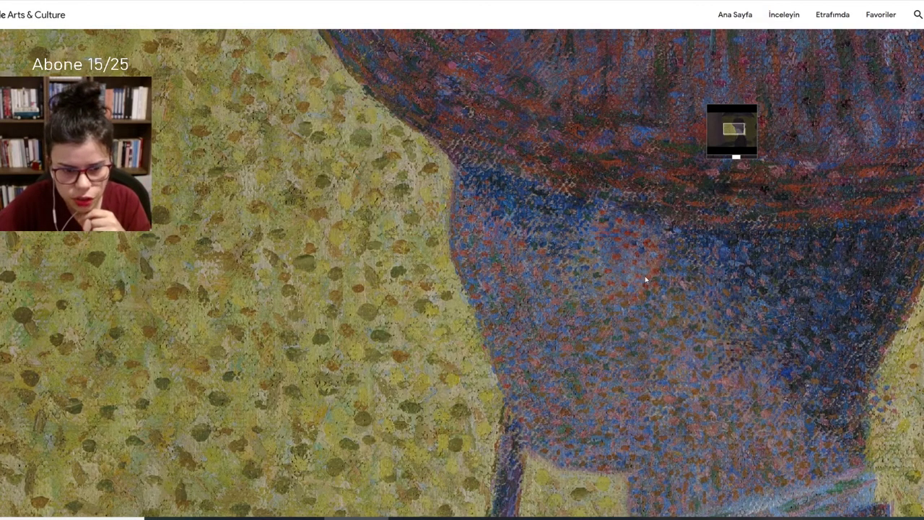
{"action": "left_click_drag", "start_coordinate": [691, 398], "coordinate": [591, 310]}
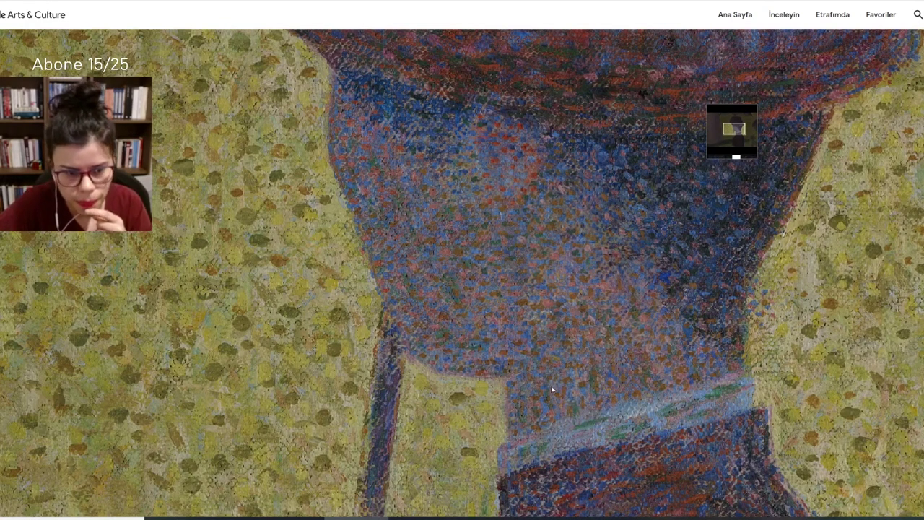
{"action": "left_click_drag", "start_coordinate": [510, 397], "coordinate": [532, 239]}
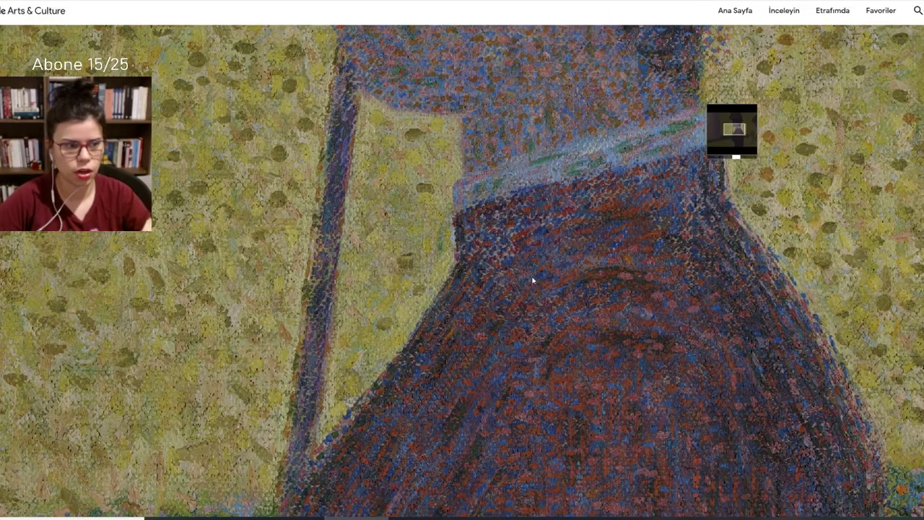
{"action": "left_click", "coordinate": [738, 161]}
Step: Zoom the La Grande Jatte viewer back out to a wider view of the painting
{"action": "left_click_drag", "start_coordinate": [738, 161], "coordinate": [721, 159]}
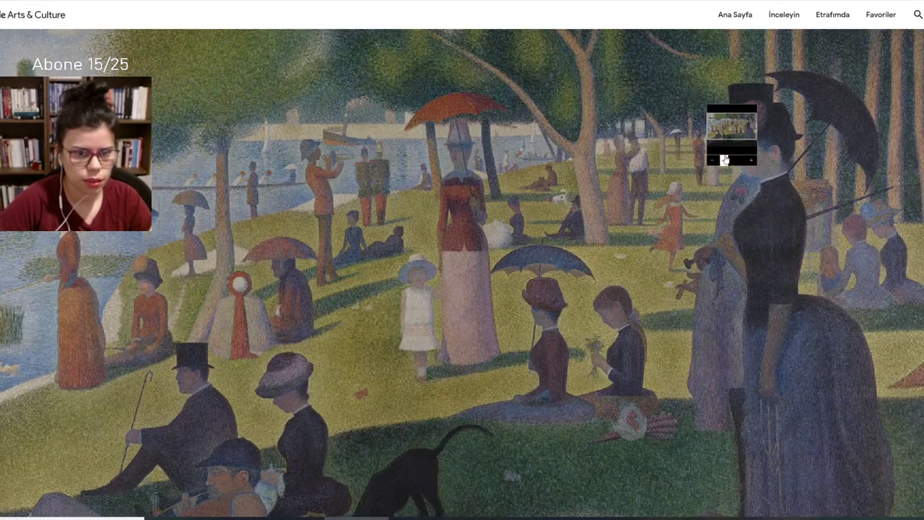
{"action": "scroll", "coordinate": [442, 233], "scroll_direction": "up", "scroll_amount": 5}
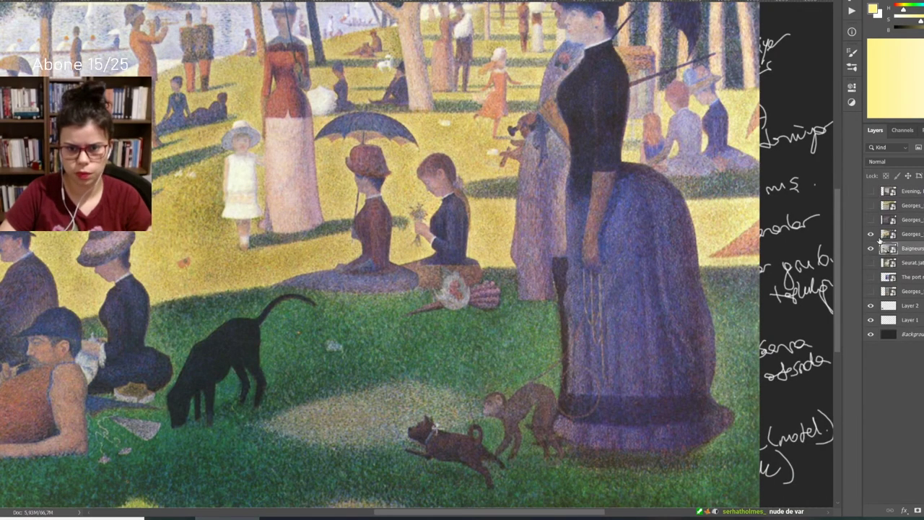
Step: Hide the Georges_ layer to reveal Bathers at Asnières, then zoom out and pan to frame painting and notes
{"action": "left_click", "coordinate": [869, 234]}
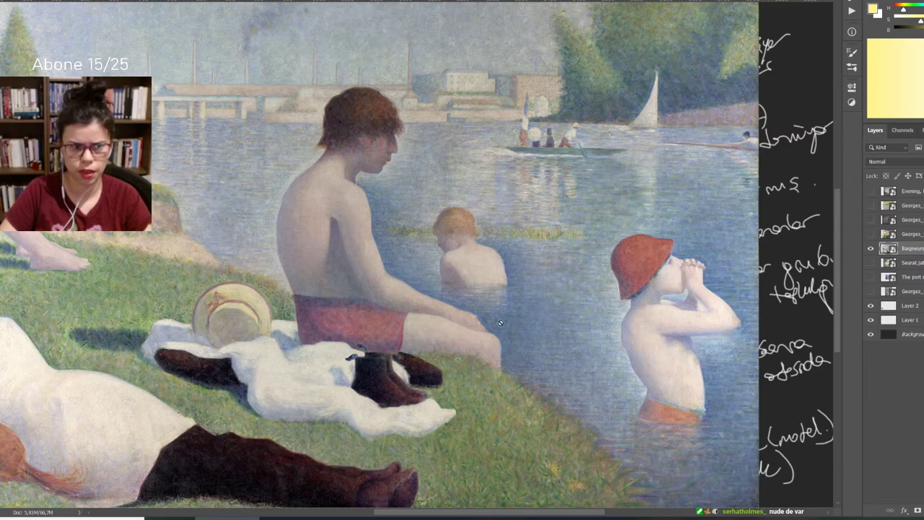
{"action": "scroll", "coordinate": [569, 310], "scroll_direction": "down", "scroll_amount": 3}
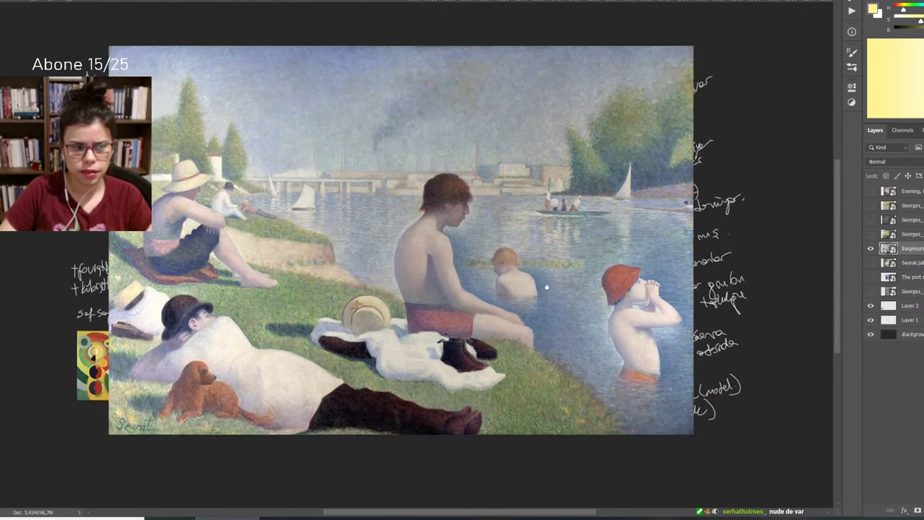
{"action": "left_click_drag", "start_coordinate": [569, 310], "coordinate": [614, 308]}
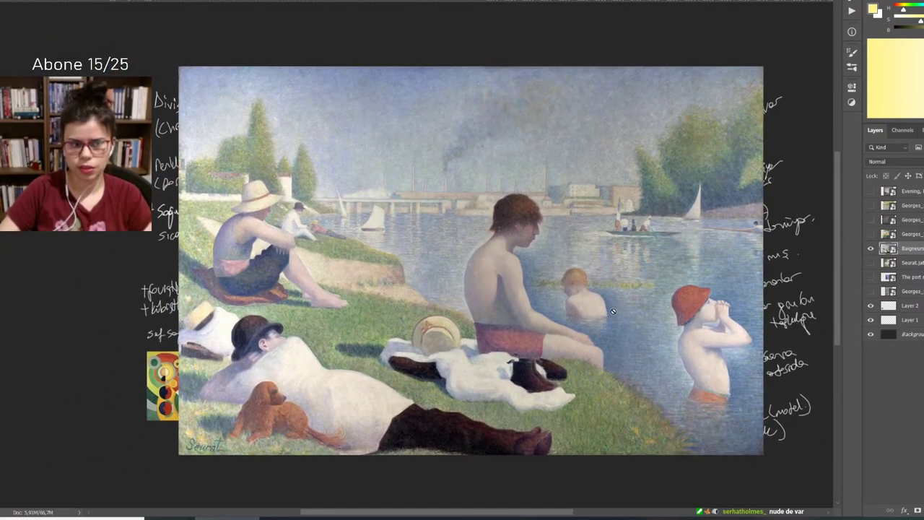
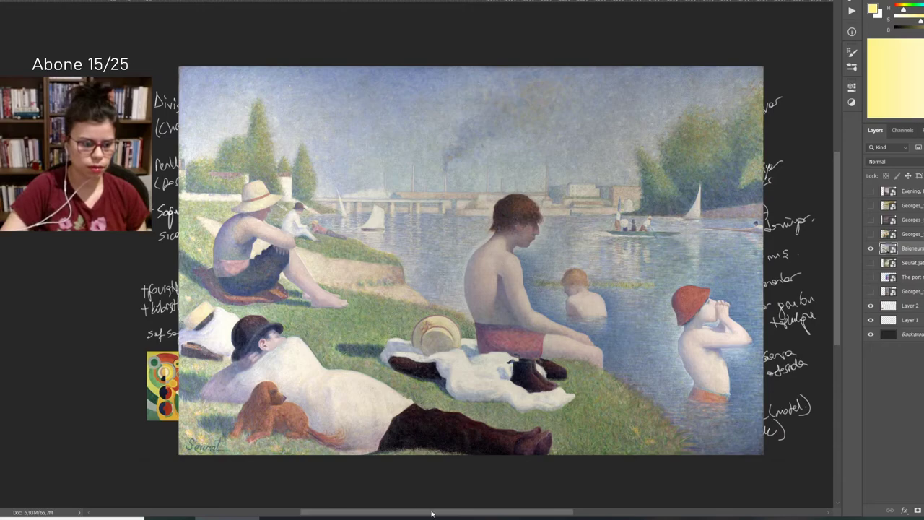
Step: Switch to the painting-studies blog and load its older posts (Eski yazılar)
{"action": "left_click", "coordinate": [357, 517]}
{"action": "scroll", "coordinate": [261, 278], "scroll_direction": "down", "scroll_amount": 2}
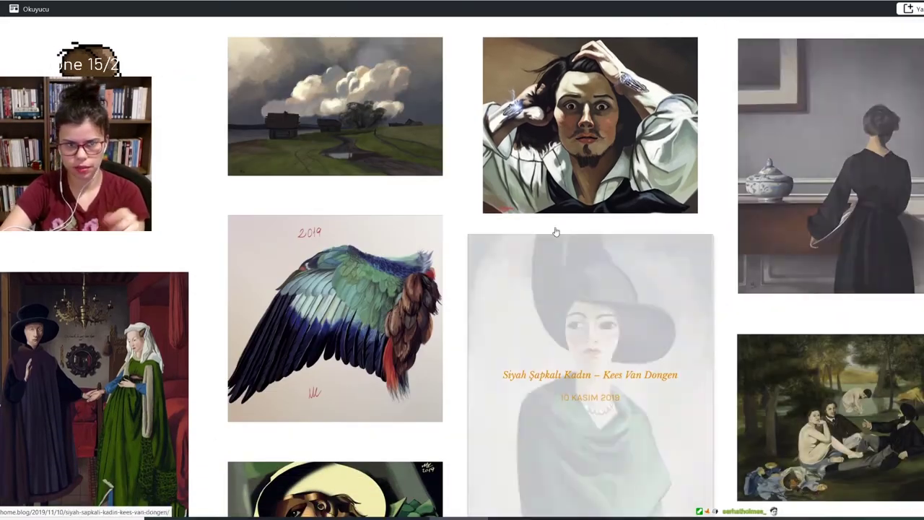
{"action": "scroll", "coordinate": [341, 325], "scroll_direction": "down", "scroll_amount": 2}
{"action": "scroll", "coordinate": [423, 305], "scroll_direction": "down", "scroll_amount": 3}
{"action": "scroll", "coordinate": [423, 340], "scroll_direction": "down", "scroll_amount": 3}
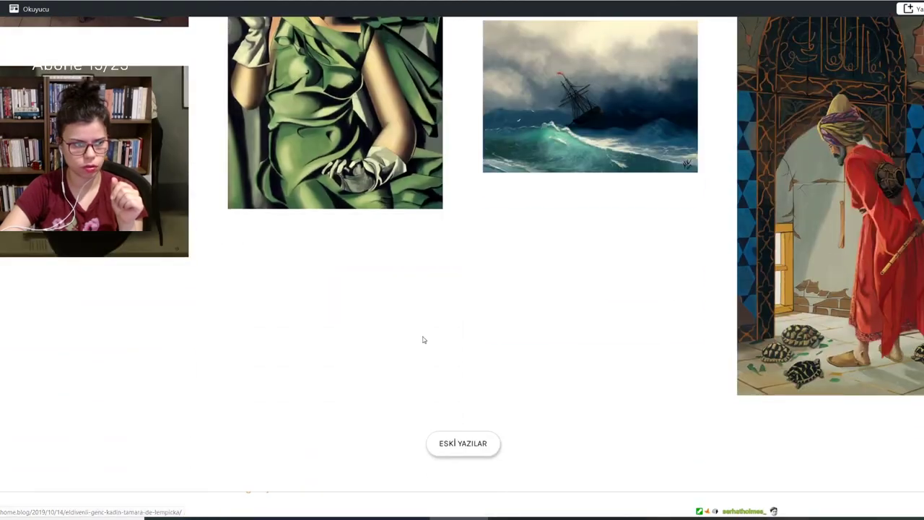
{"action": "left_click", "coordinate": [479, 427]}
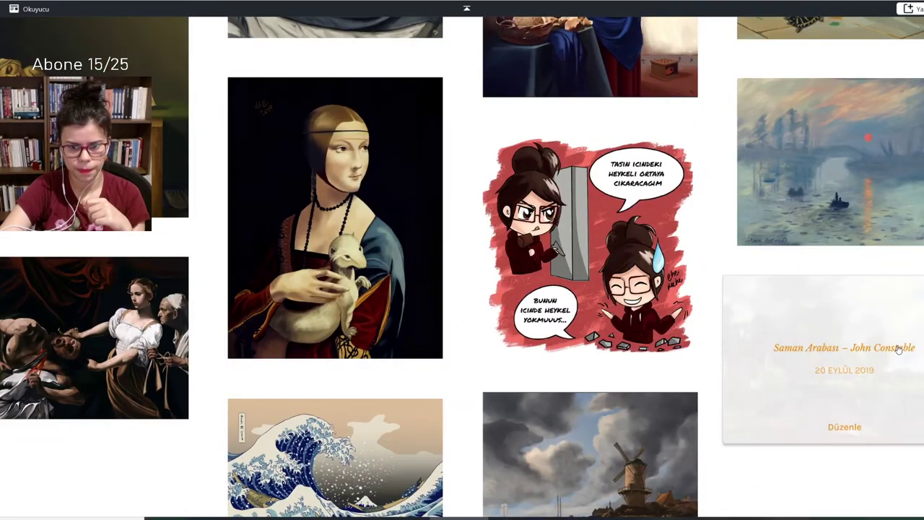
Step: Open the Saman Arabası – John Constable post and read down to the Atlayan At paintings
{"action": "left_click", "coordinate": [899, 349]}
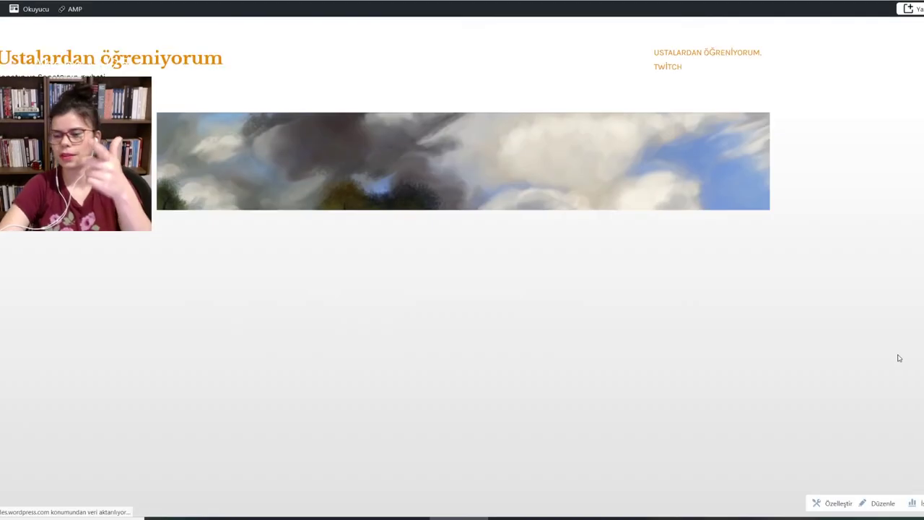
{"action": "scroll", "coordinate": [897, 358], "scroll_direction": "down", "scroll_amount": 10}
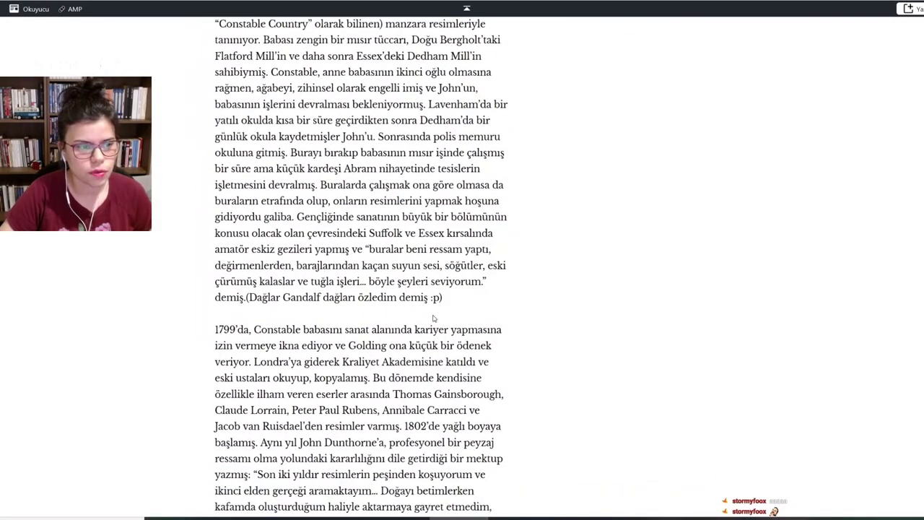
{"action": "scroll", "coordinate": [898, 358], "scroll_direction": "down", "scroll_amount": 10}
{"action": "scroll", "coordinate": [367, 338], "scroll_direction": "down", "scroll_amount": 6}
{"action": "scroll", "coordinate": [366, 342], "scroll_direction": "down", "scroll_amount": 2}
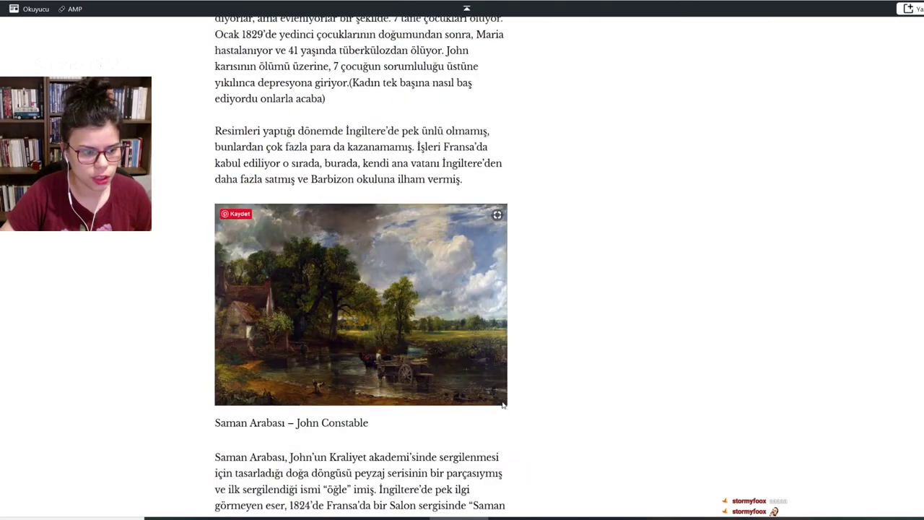
{"action": "scroll", "coordinate": [372, 332], "scroll_direction": "down", "scroll_amount": 4}
{"action": "scroll", "coordinate": [375, 321], "scroll_direction": "down", "scroll_amount": 3}
{"action": "scroll", "coordinate": [384, 306], "scroll_direction": "down", "scroll_amount": 4}
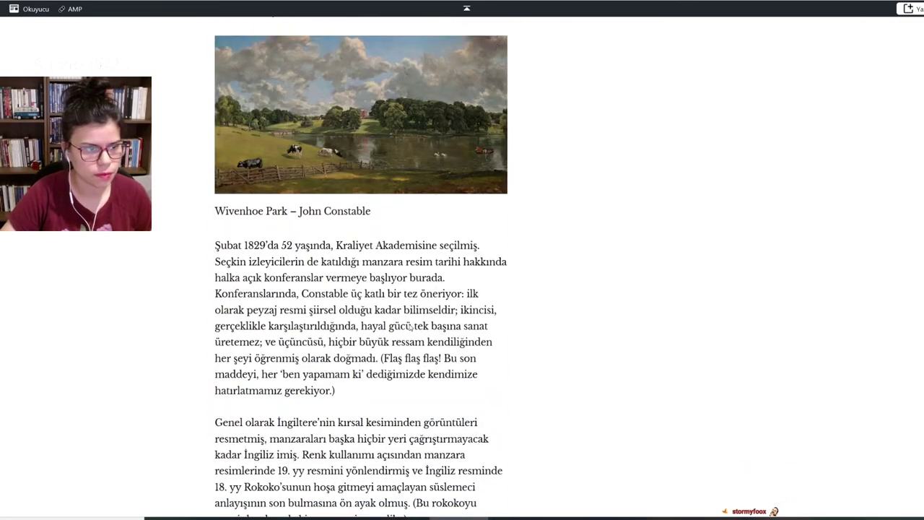
{"action": "scroll", "coordinate": [386, 318], "scroll_direction": "down", "scroll_amount": 5}
{"action": "scroll", "coordinate": [394, 336], "scroll_direction": "down", "scroll_amount": 3}
{"action": "scroll", "coordinate": [322, 293], "scroll_direction": "down", "scroll_amount": 3}
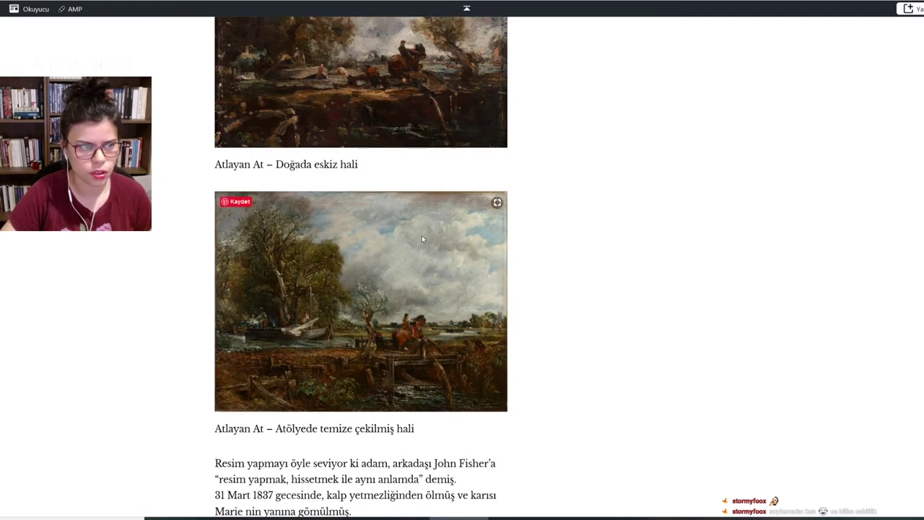
{"action": "scroll", "coordinate": [422, 235], "scroll_direction": "up", "scroll_amount": 2}
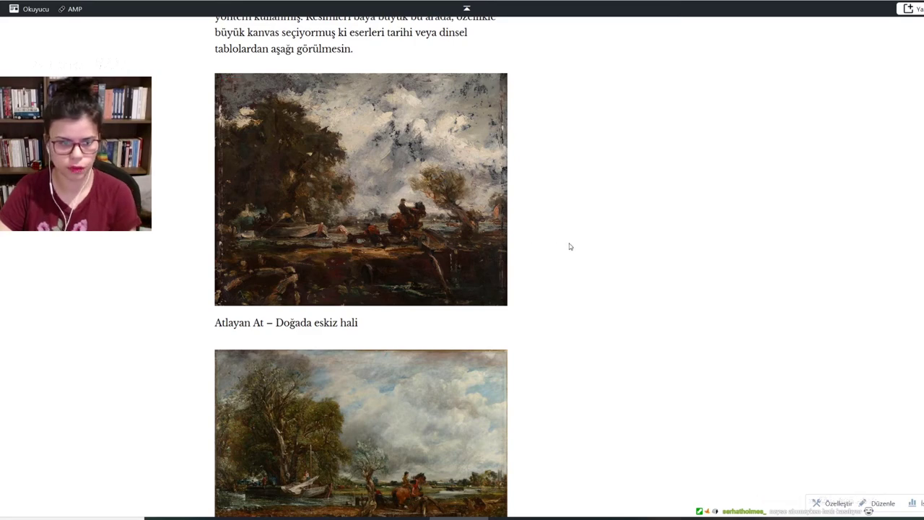
{"action": "scroll", "coordinate": [560, 251], "scroll_direction": "down", "scroll_amount": 2}
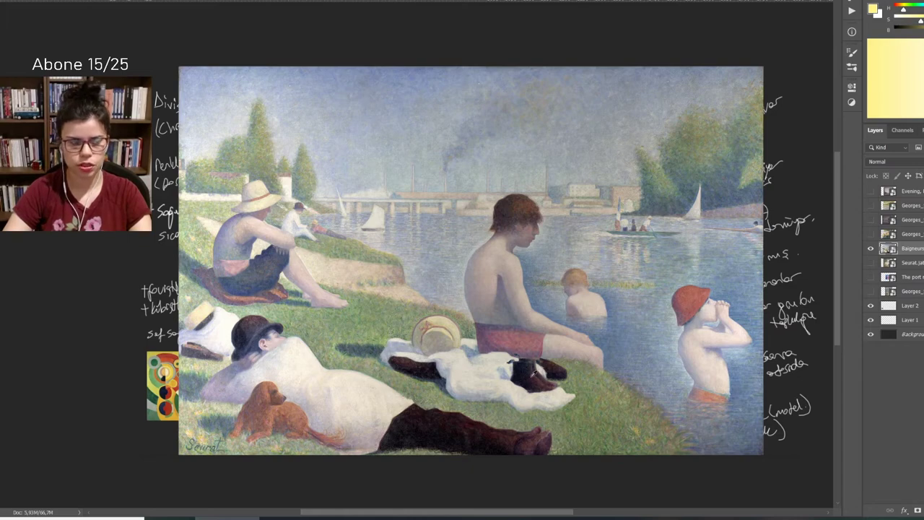
{"action": "scroll", "coordinate": [532, 373], "scroll_direction": "up", "scroll_amount": 3}
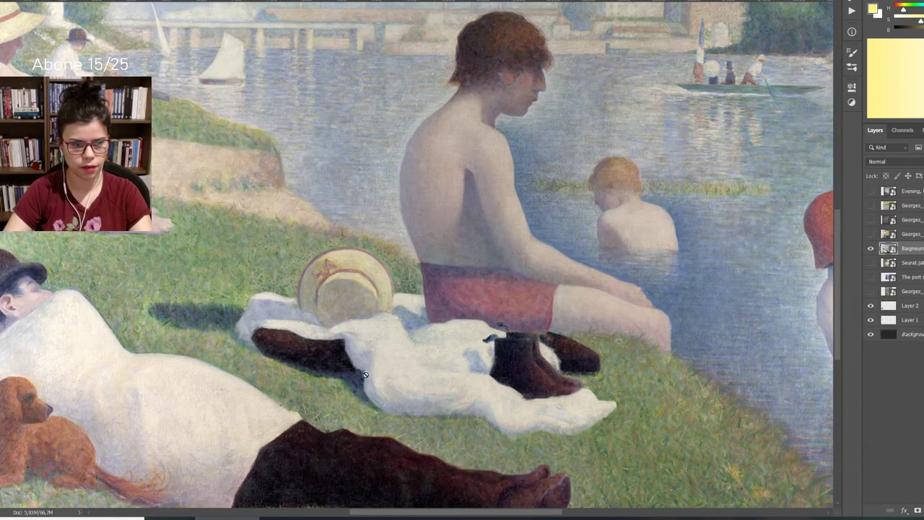
{"action": "scroll", "coordinate": [143, 360], "scroll_direction": "left", "scroll_amount": 5}
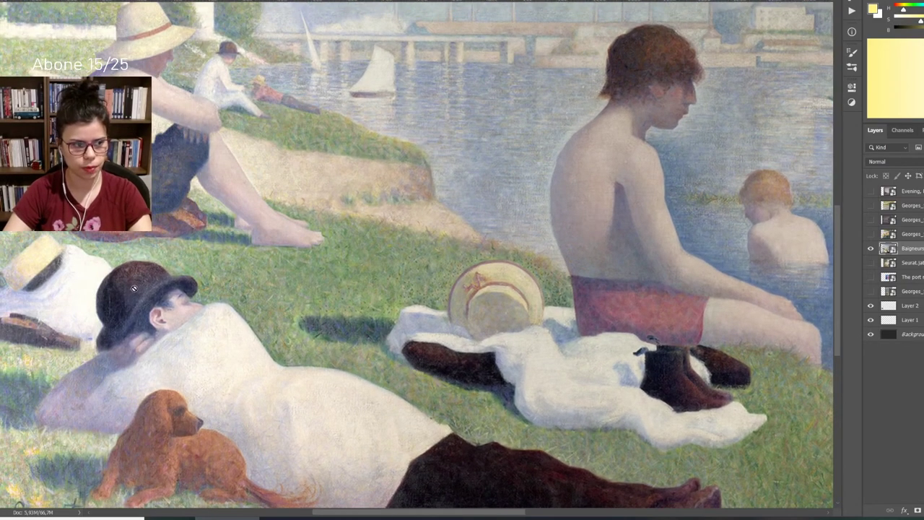
{"action": "left_click_drag", "start_coordinate": [547, 368], "coordinate": [494, 351]}
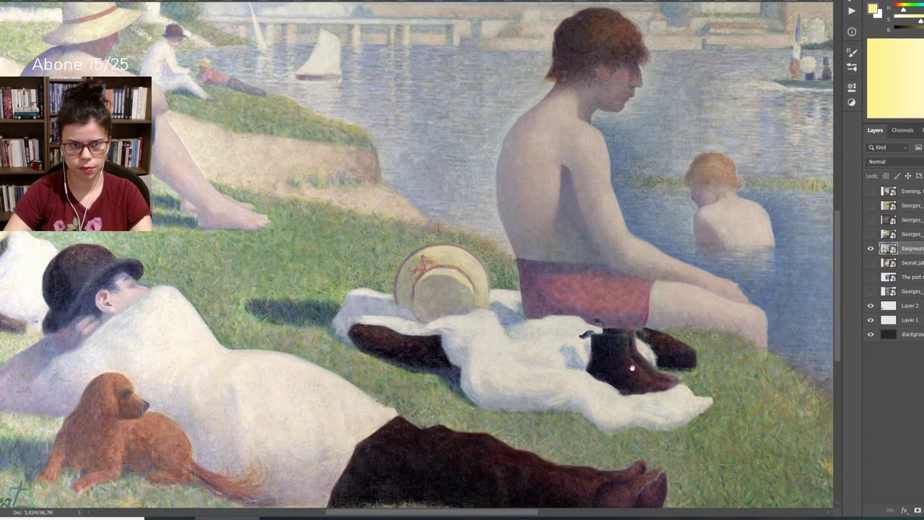
{"action": "left_click_drag", "start_coordinate": [638, 378], "coordinate": [444, 408]}
{"action": "scroll", "coordinate": [444, 408], "scroll_direction": "down", "scroll_amount": 3}
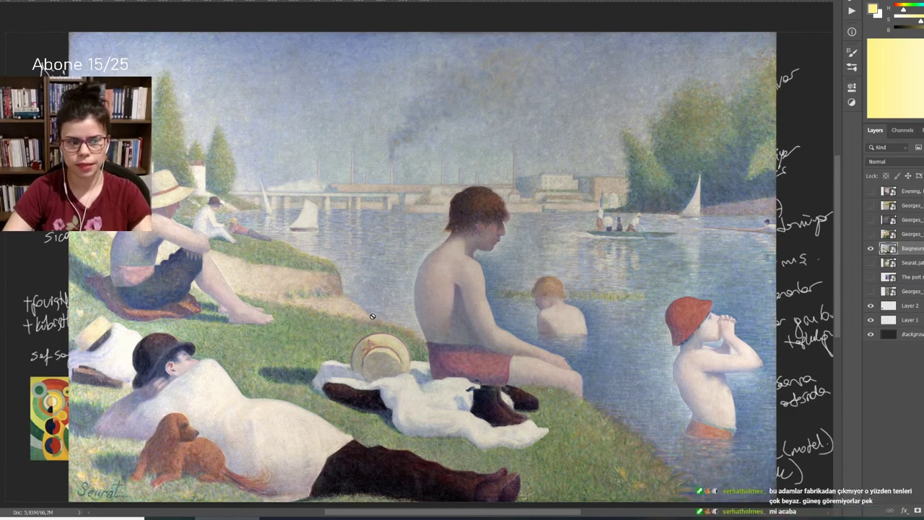
{"action": "scroll", "coordinate": [644, 217], "scroll_direction": "up", "scroll_amount": 3}
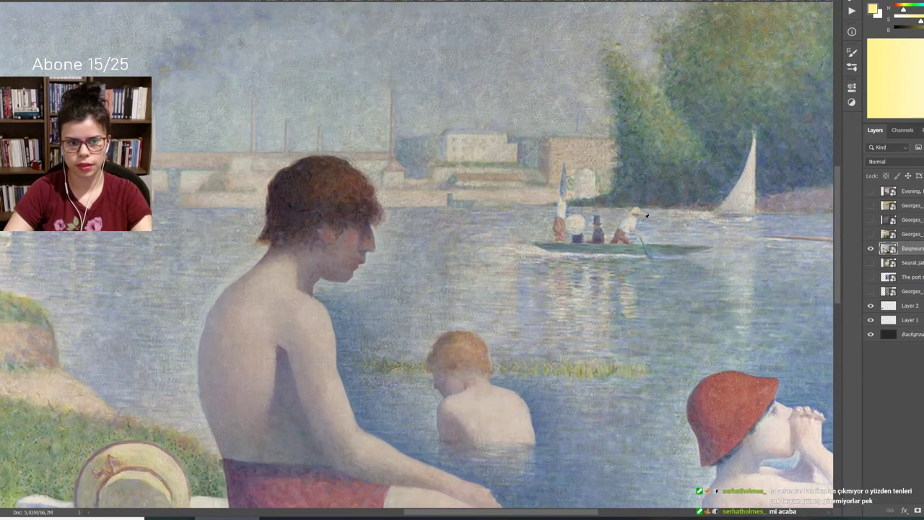
{"action": "scroll", "coordinate": [644, 217], "scroll_direction": "up", "scroll_amount": 1}
{"action": "scroll", "coordinate": [607, 278], "scroll_direction": "up", "scroll_amount": 1}
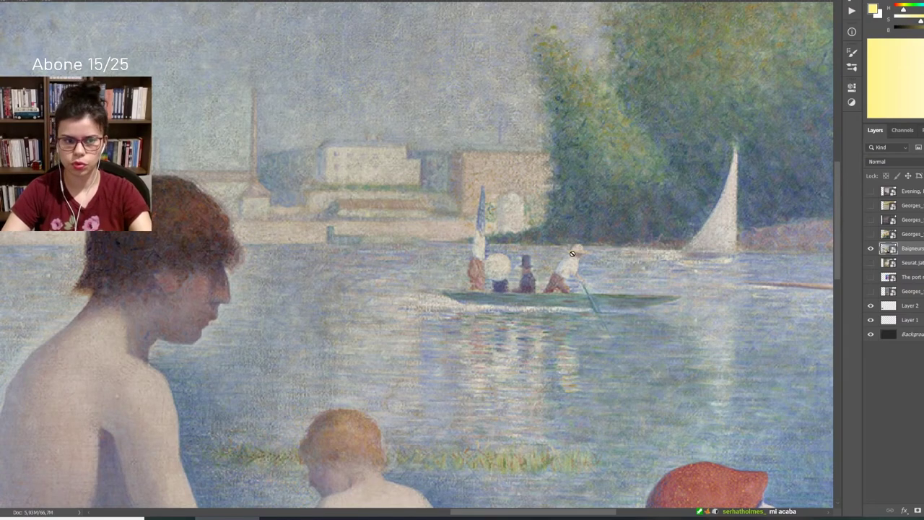
{"action": "scroll", "coordinate": [573, 253], "scroll_direction": "down", "scroll_amount": 3}
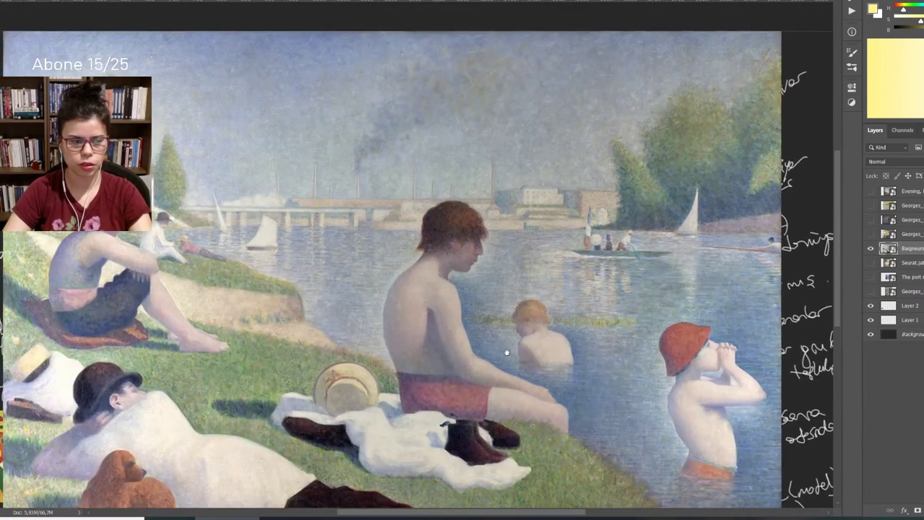
{"action": "scroll", "coordinate": [506, 352], "scroll_direction": "left", "scroll_amount": 2}
{"action": "scroll", "coordinate": [506, 351], "scroll_direction": "down", "scroll_amount": 1}
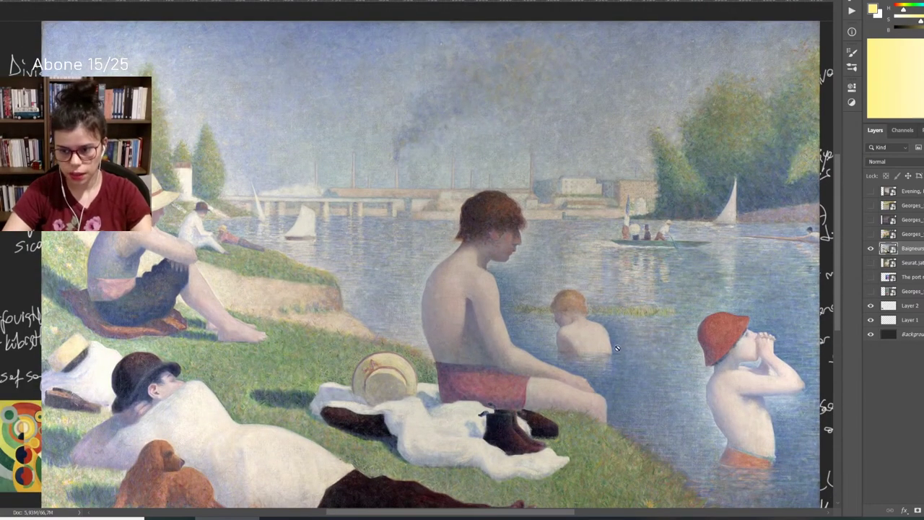
{"action": "scroll", "coordinate": [615, 335], "scroll_direction": "down", "scroll_amount": 2}
{"action": "scroll", "coordinate": [505, 287], "scroll_direction": "down", "scroll_amount": 1}
{"action": "scroll", "coordinate": [476, 249], "scroll_direction": "down", "scroll_amount": 1}
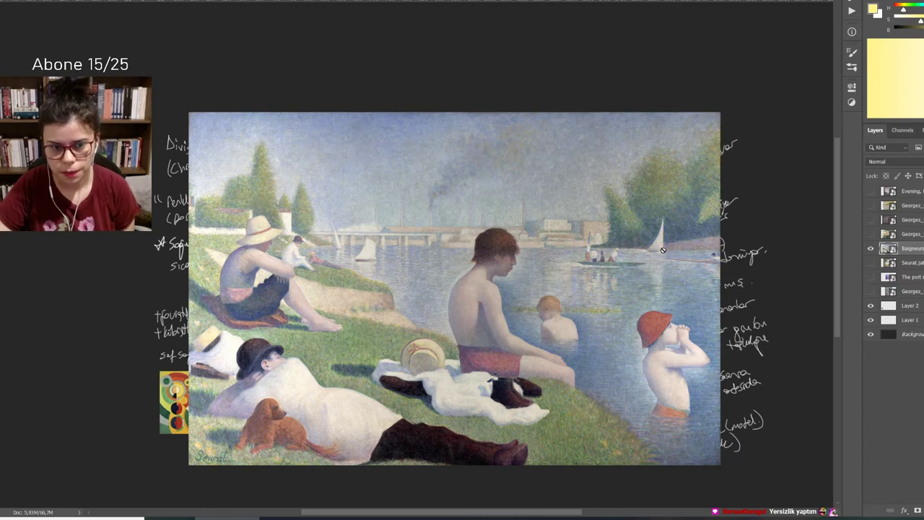
{"action": "left_click", "coordinate": [871, 233]}
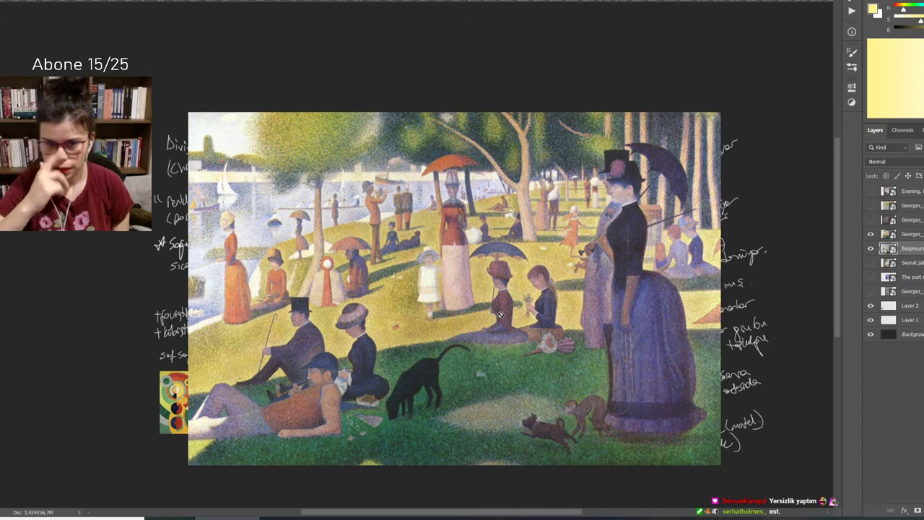
{"action": "left_click", "coordinate": [871, 236]}
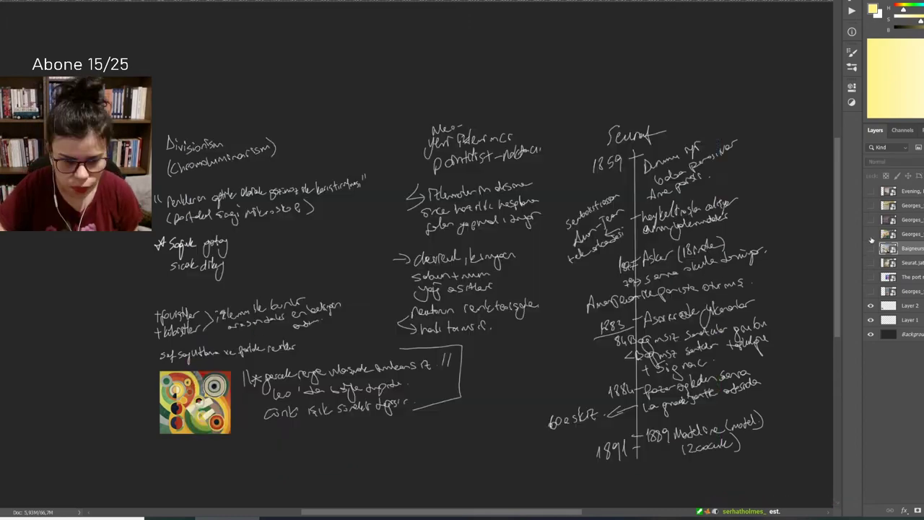
{"action": "left_click", "coordinate": [869, 249]}
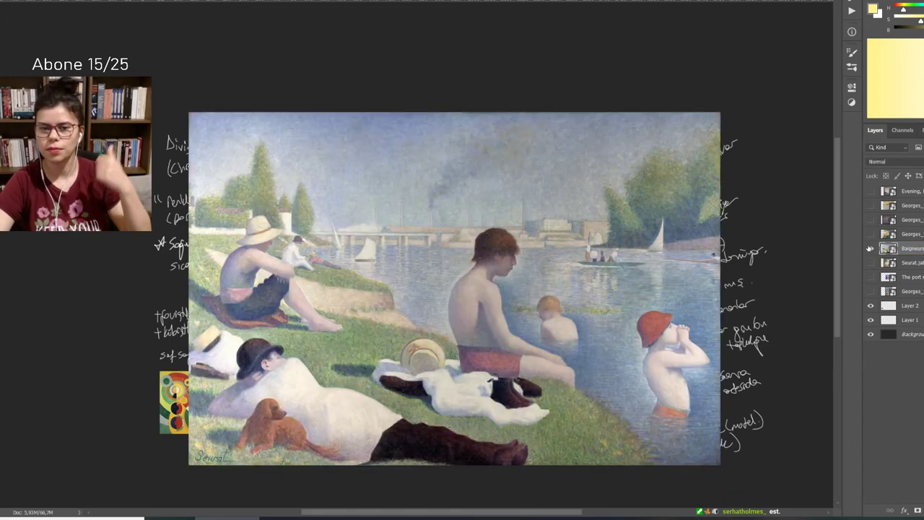
{"action": "left_click", "coordinate": [870, 233]}
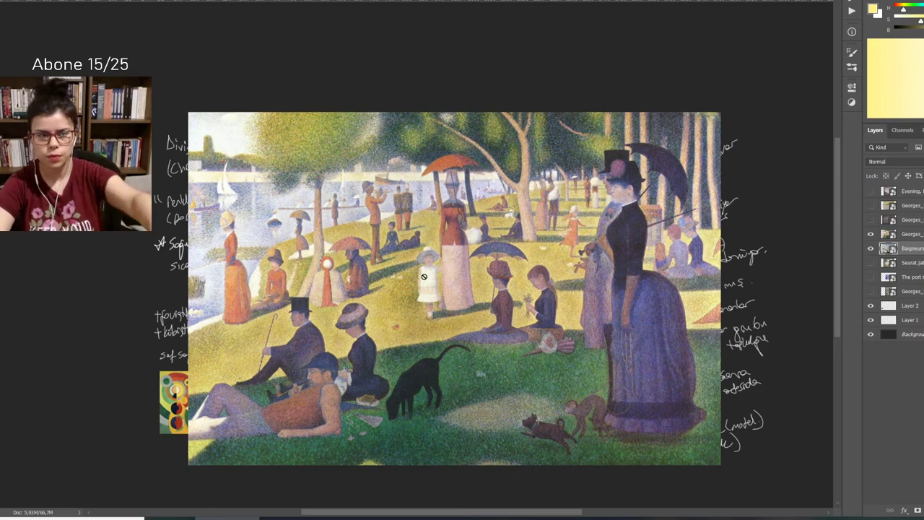
{"action": "left_click", "coordinate": [870, 233]}
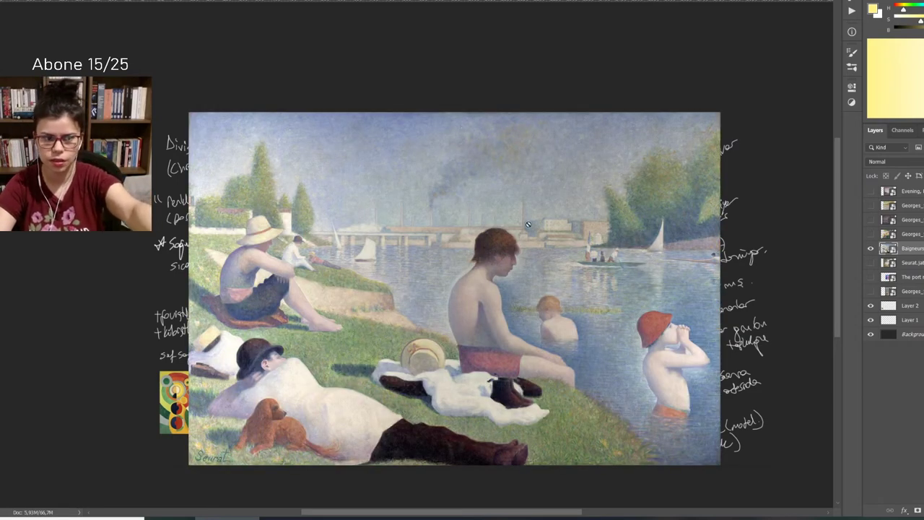
{"action": "left_click", "coordinate": [871, 234]}
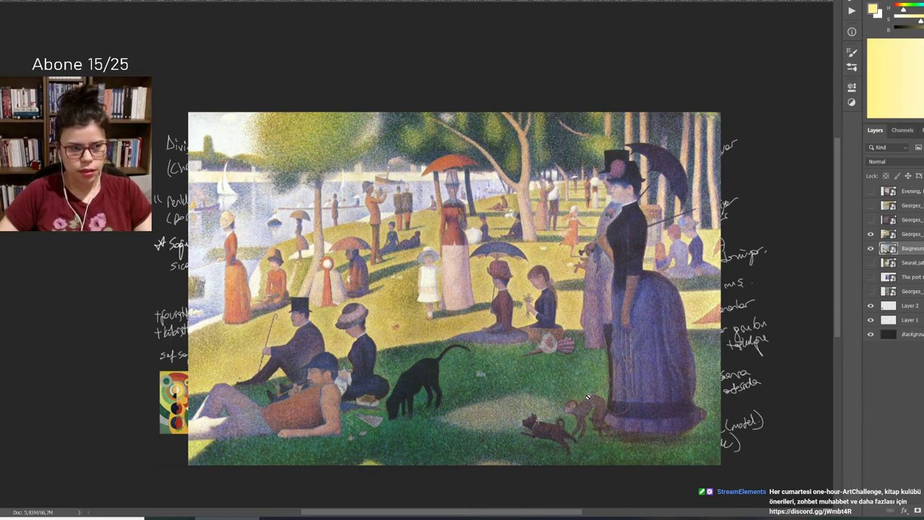
Step: Hide the Grande Jatte layer and shift the view up onto the handwritten Seurat notes
{"action": "left_click", "coordinate": [870, 233]}
{"action": "left_click_drag", "start_coordinate": [707, 413], "coordinate": [711, 386]}
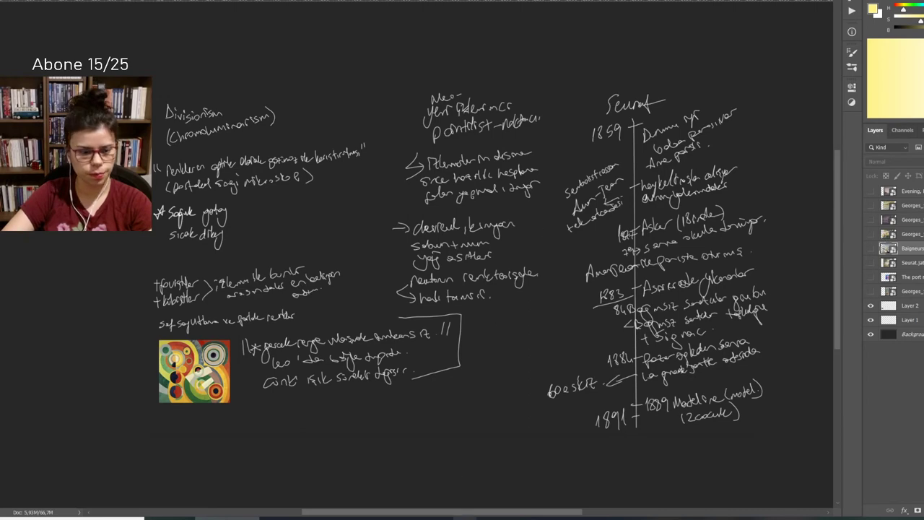
Step: Bring up La Grande Jatte in the browser viewer and magnify the girl in white
{"action": "key", "text": "alt+Tab"}
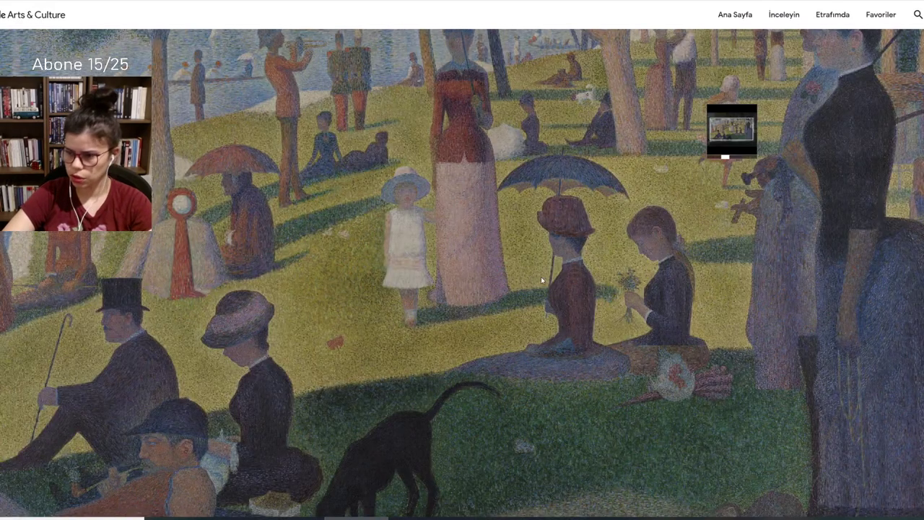
{"action": "left_click", "coordinate": [729, 163]}
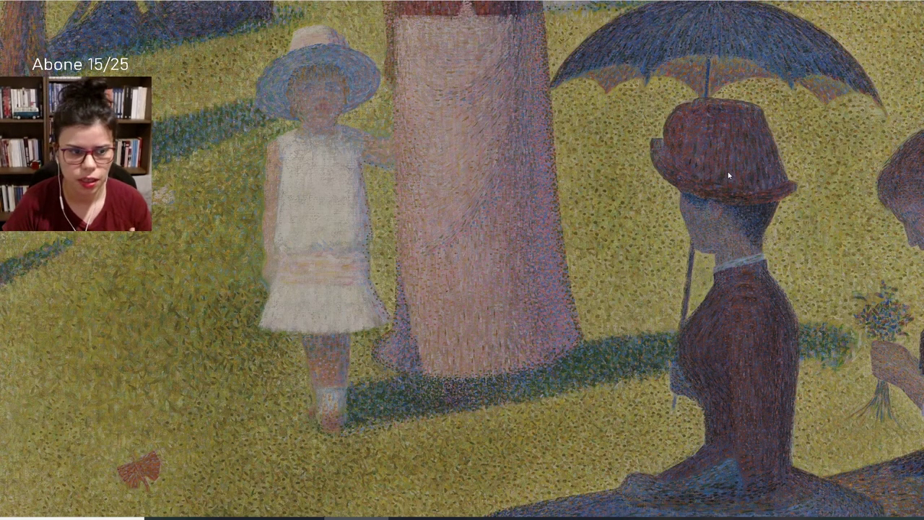
{"action": "mouse_move", "coordinate": [731, 130]}
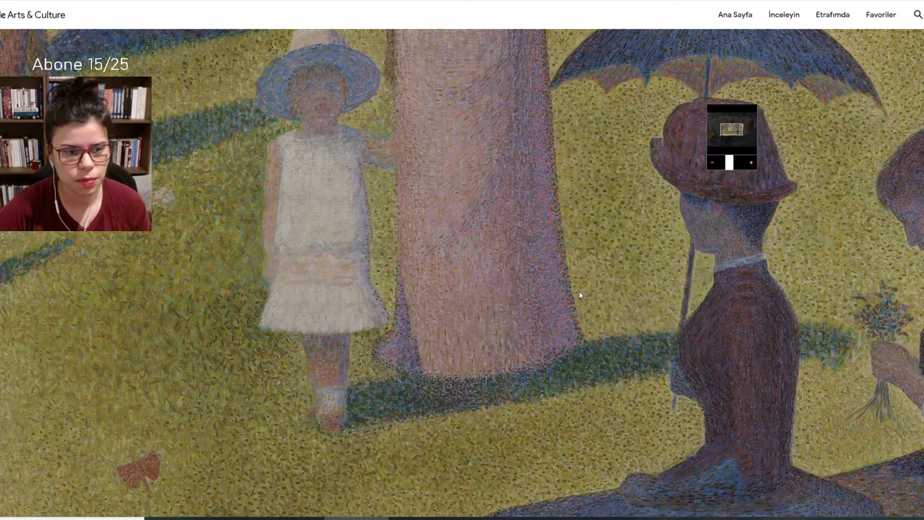
Step: Zoom in on the dotted grass beside the girl, pan across it, then zoom back out
{"action": "left_click", "coordinate": [731, 163]}
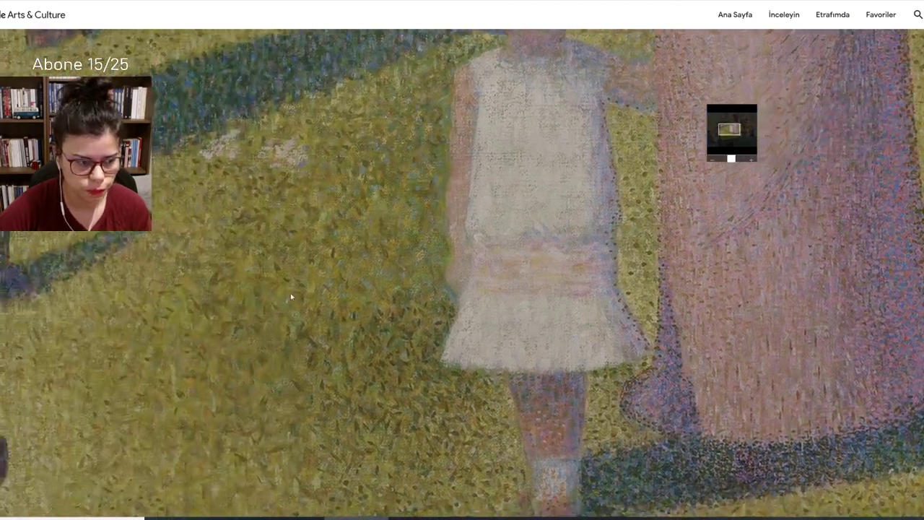
{"action": "left_click_drag", "start_coordinate": [289, 295], "coordinate": [473, 273]}
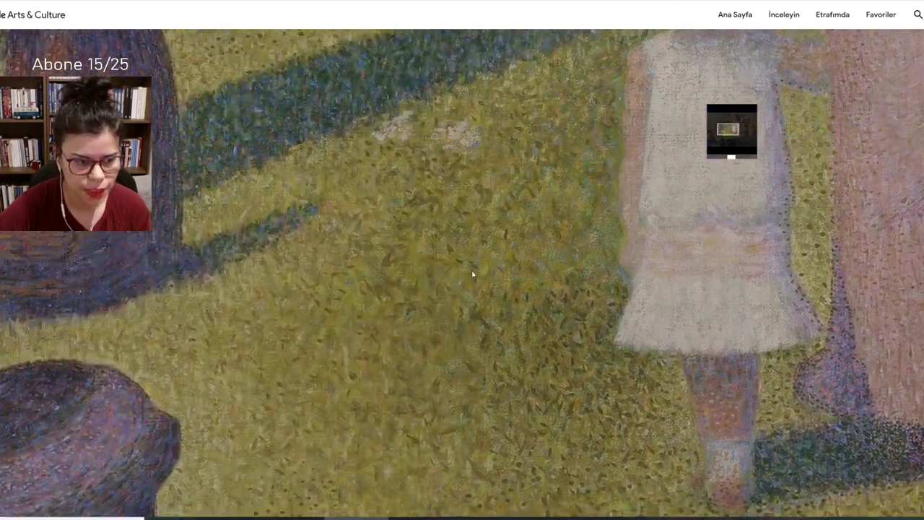
{"action": "left_click_drag", "start_coordinate": [332, 286], "coordinate": [472, 274]}
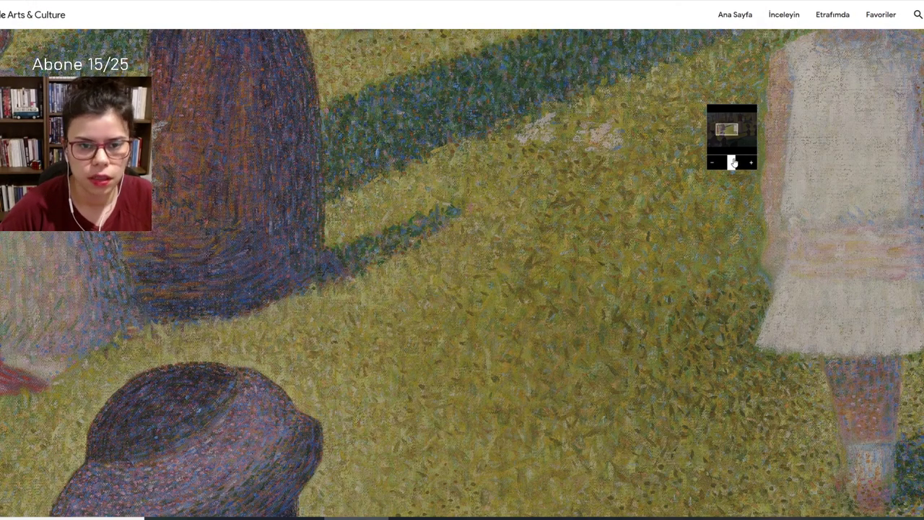
{"action": "left_click_drag", "start_coordinate": [732, 161], "coordinate": [724, 161]}
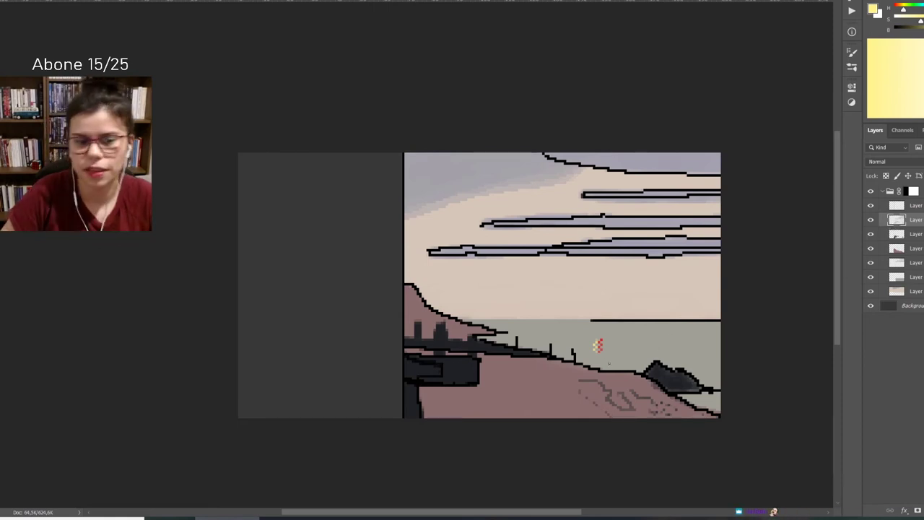
Step: Nudge the pixel-art canvas, then zoom into the pier of Evening, Honfleur in color theory.psd
{"action": "scroll", "coordinate": [533, 359], "scroll_direction": "up", "scroll_amount": 1}
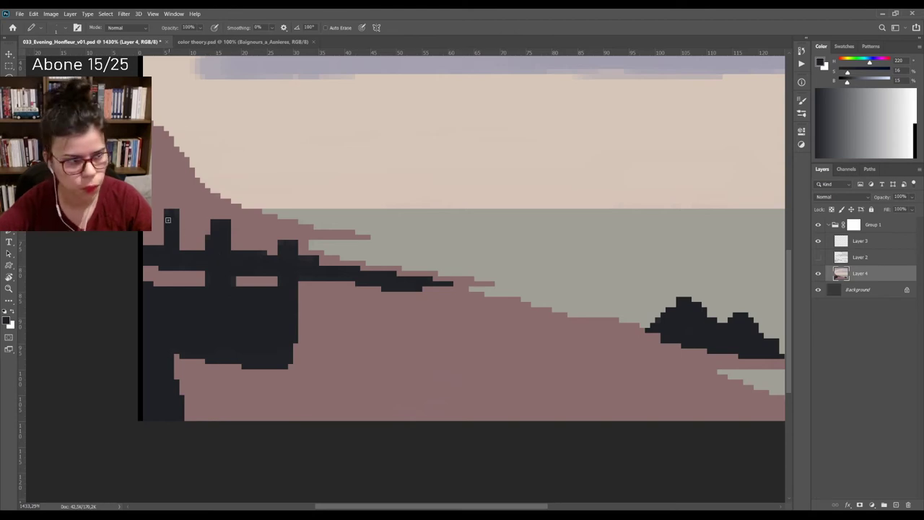
{"action": "left_click_drag", "start_coordinate": [186, 201], "coordinate": [199, 203]}
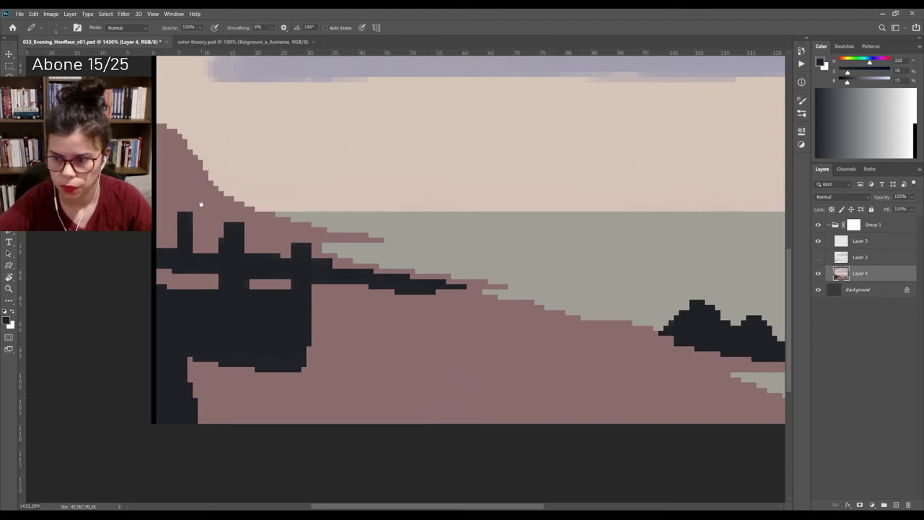
{"action": "left_click", "coordinate": [210, 41]}
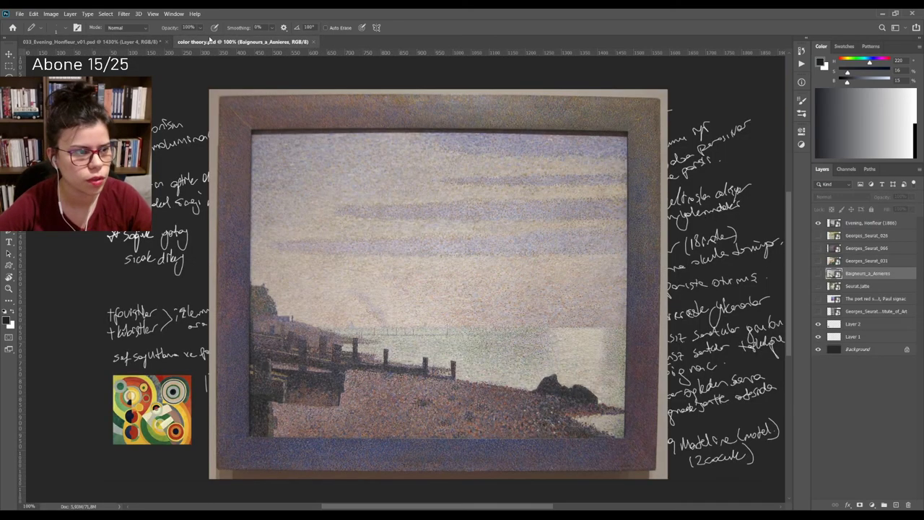
{"action": "scroll", "coordinate": [342, 318], "scroll_direction": "up", "scroll_amount": 1}
{"action": "scroll", "coordinate": [342, 318], "scroll_direction": "up", "scroll_amount": 3}
{"action": "scroll", "coordinate": [346, 318], "scroll_direction": "up", "scroll_amount": 1}
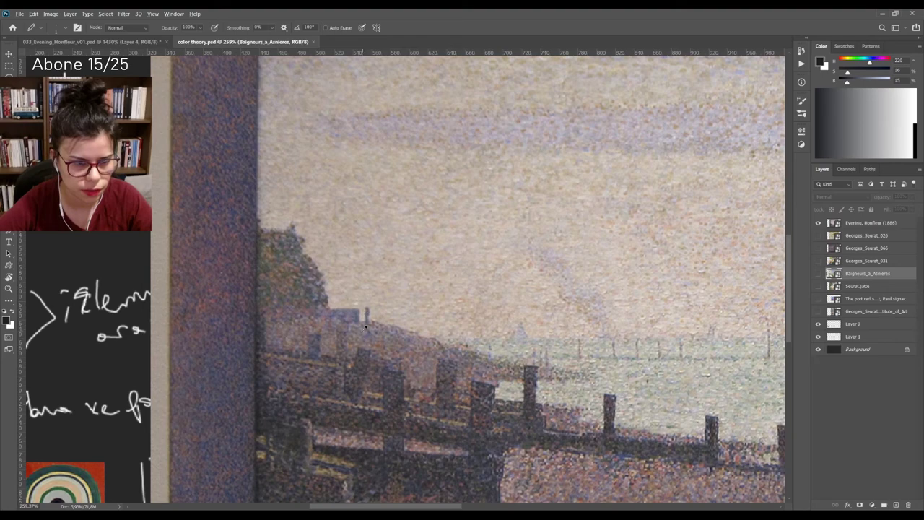
{"action": "scroll", "coordinate": [365, 327], "scroll_direction": "up", "scroll_amount": 2}
{"action": "scroll", "coordinate": [364, 322], "scroll_direction": "up", "scroll_amount": 2}
{"action": "scroll", "coordinate": [374, 309], "scroll_direction": "down", "scroll_amount": 4}
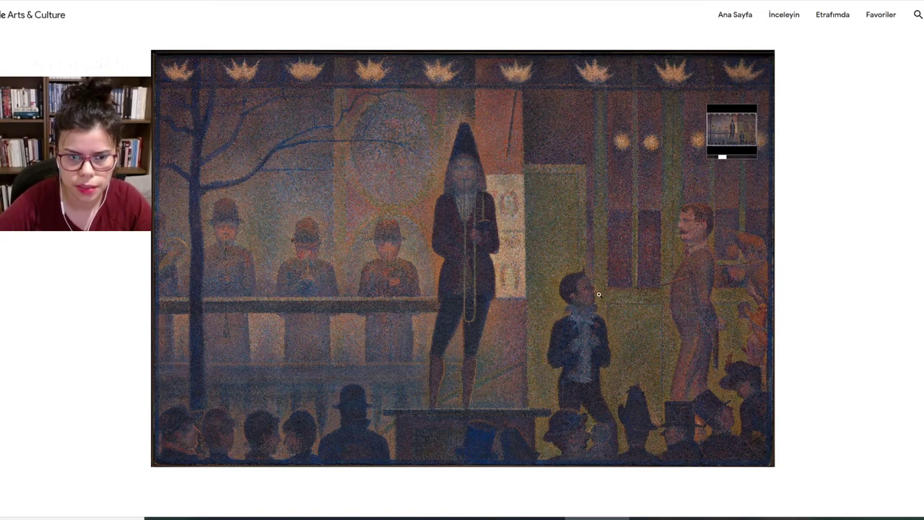
Step: Zoom deep into Circus Sideshow and centre the view on the standing boy
{"action": "left_click", "coordinate": [731, 165]}
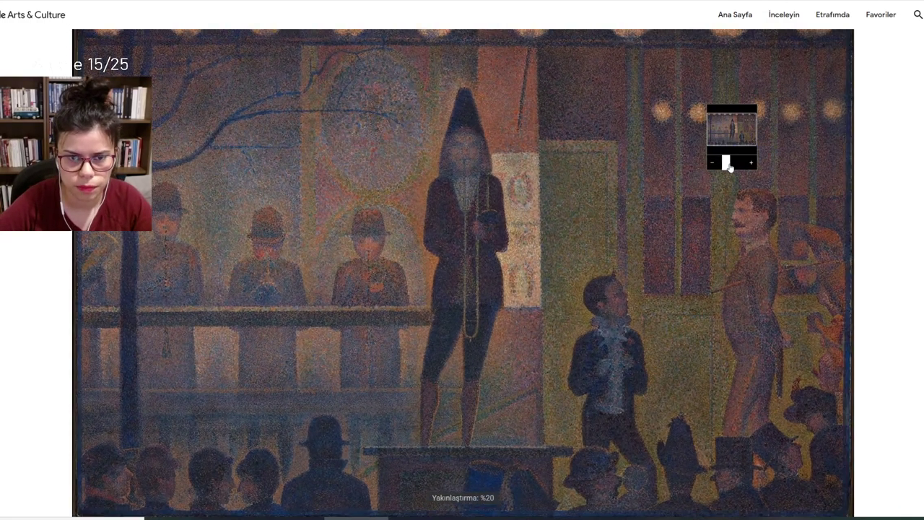
{"action": "left_click_drag", "start_coordinate": [732, 164], "coordinate": [735, 166]}
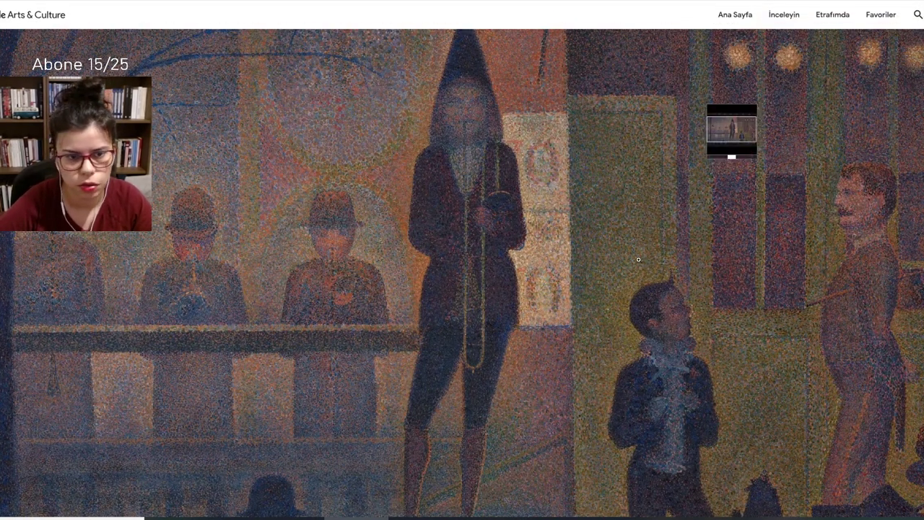
{"action": "scroll", "coordinate": [562, 260], "scroll_direction": "up", "scroll_amount": 3}
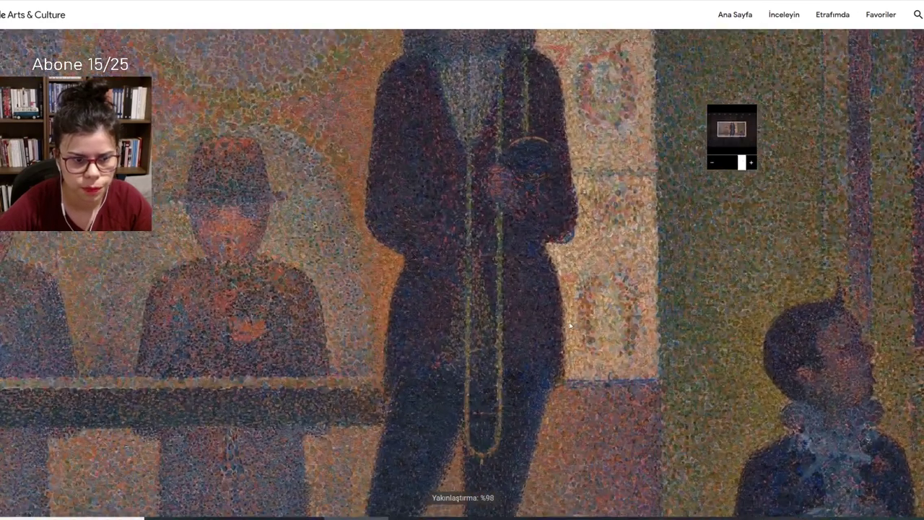
{"action": "left_click_drag", "start_coordinate": [570, 326], "coordinate": [311, 149]}
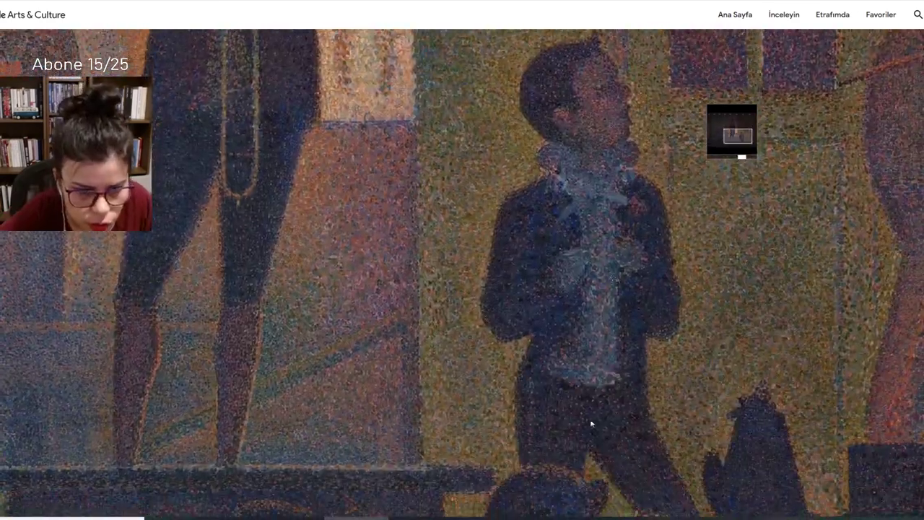
{"action": "left_click_drag", "start_coordinate": [592, 423], "coordinate": [608, 304]}
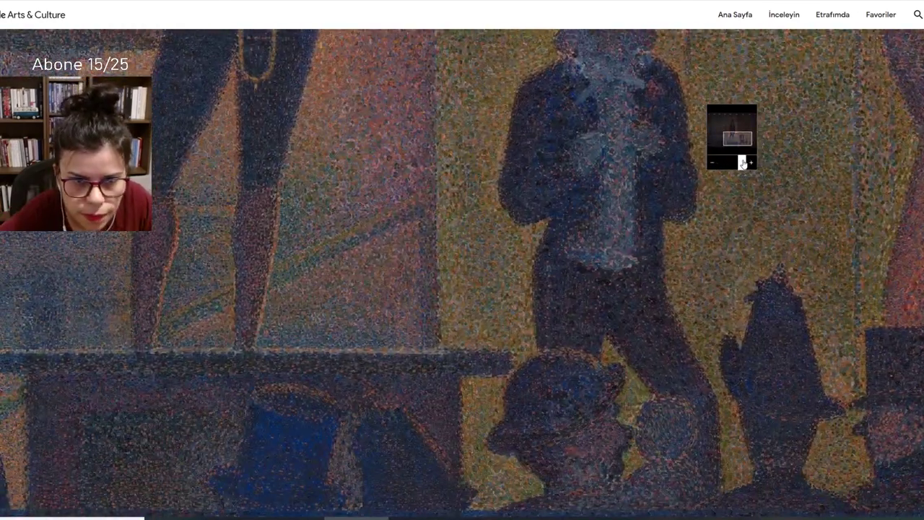
Step: Zoom closer and pan across the legs, platform, hatted audience figure and balcony railing
{"action": "left_click", "coordinate": [744, 163]}
{"action": "left_click_drag", "start_coordinate": [475, 339], "coordinate": [641, 297]}
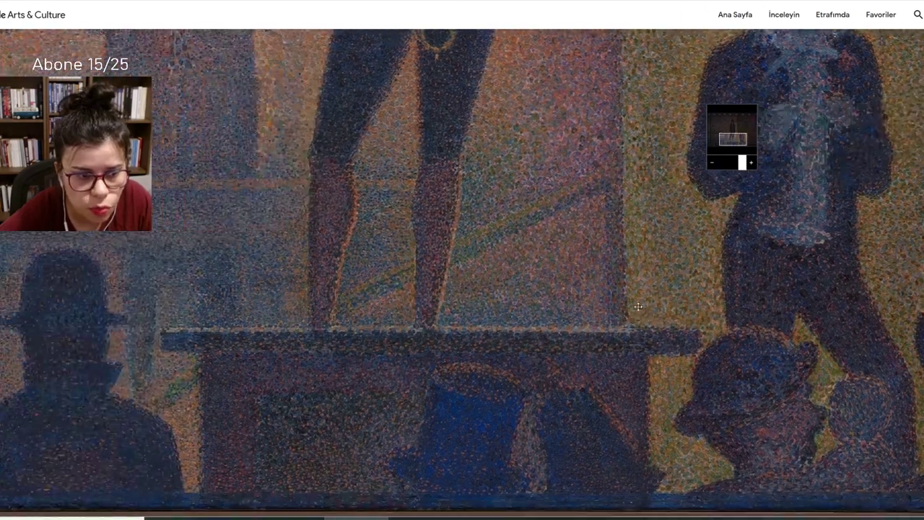
{"action": "left_click_drag", "start_coordinate": [381, 320], "coordinate": [483, 309]}
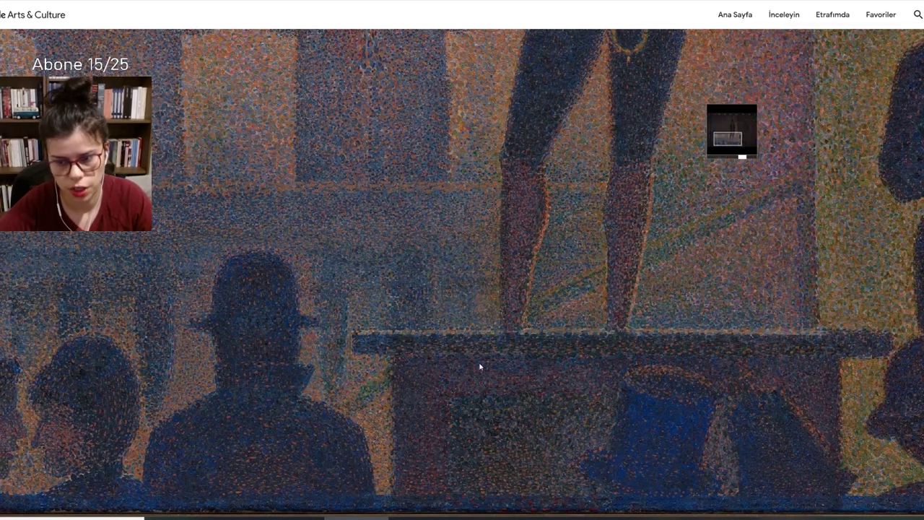
{"action": "left_click_drag", "start_coordinate": [481, 367], "coordinate": [712, 339]}
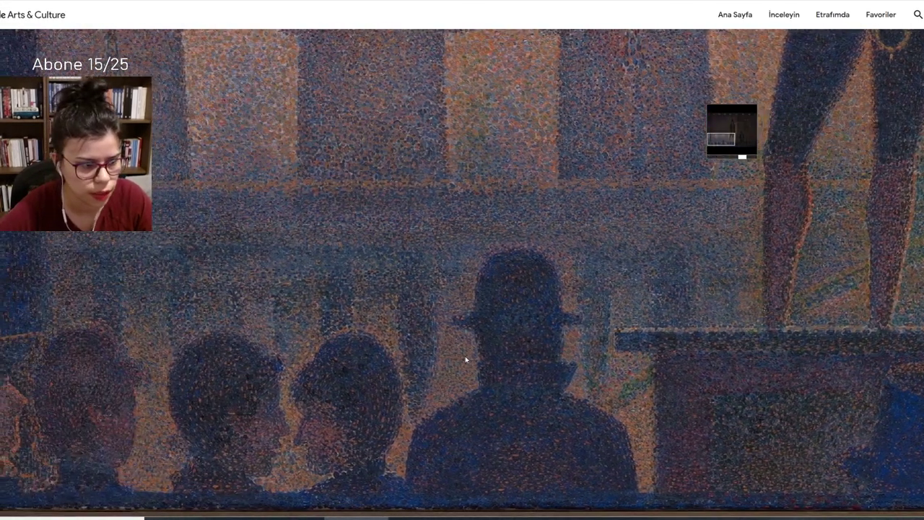
{"action": "mouse_move", "coordinate": [464, 361]}
{"action": "left_mouse_down"}
{"action": "mouse_move", "coordinate": [584, 354]}
{"action": "mouse_move", "coordinate": [532, 406]}
{"action": "left_mouse_up"}
{"action": "left_click_drag", "start_coordinate": [587, 361], "coordinate": [475, 409]}
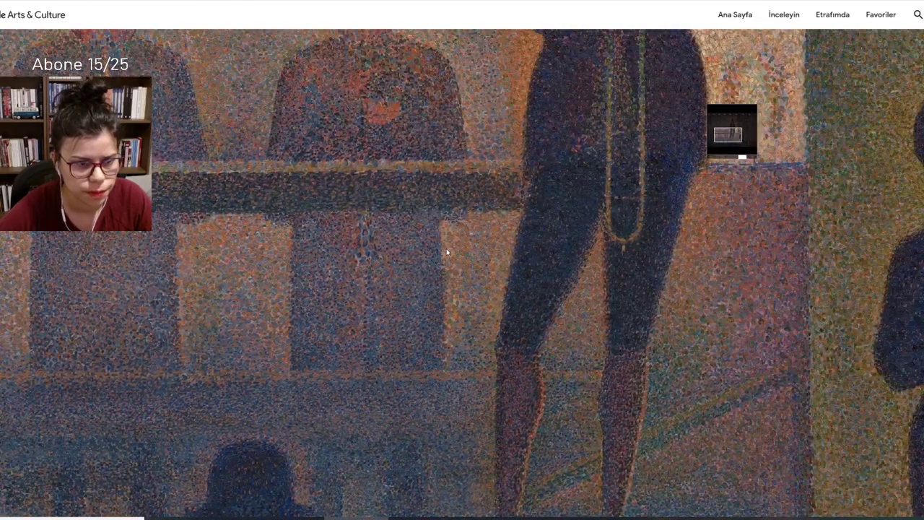
{"action": "left_click_drag", "start_coordinate": [446, 250], "coordinate": [518, 256]}
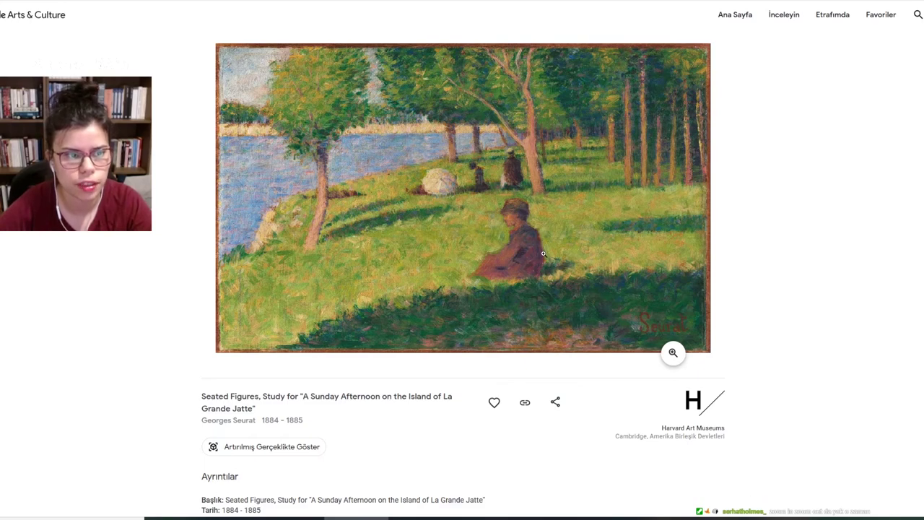
Step: View the Seated Figures study full-screen, zoom and pan over the umbrella and figures, then zoom out
{"action": "left_click", "coordinate": [509, 254]}
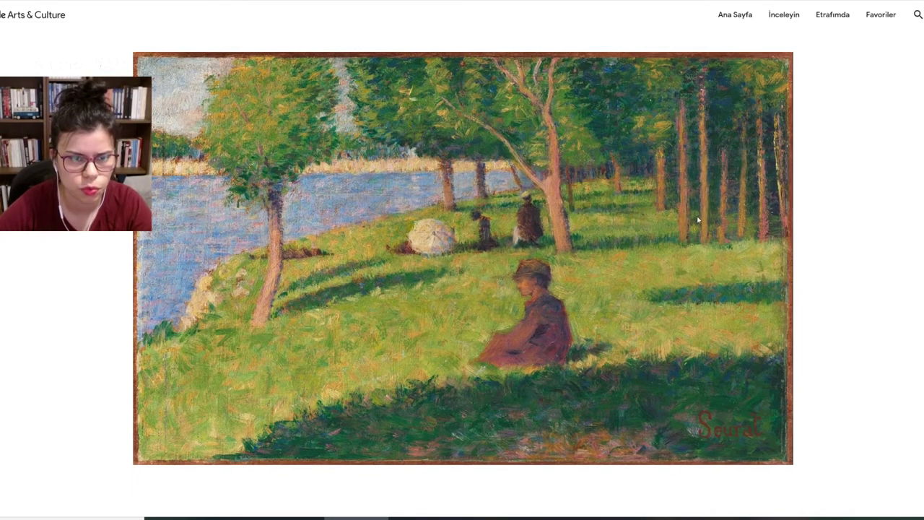
{"action": "scroll", "coordinate": [507, 249], "scroll_direction": "up", "scroll_amount": 3}
{"action": "scroll", "coordinate": [507, 249], "scroll_direction": "up", "scroll_amount": 2}
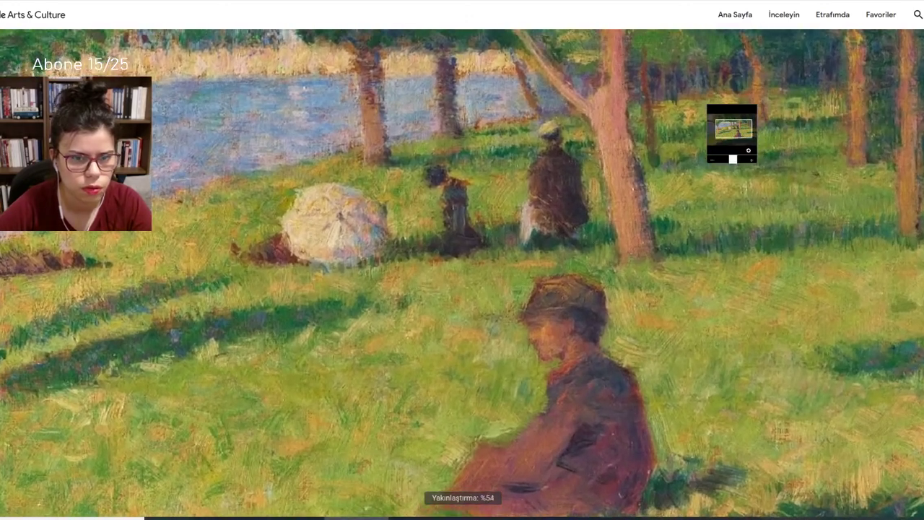
{"action": "mouse_move", "coordinate": [657, 272]}
{"action": "left_mouse_down"}
{"action": "mouse_move", "coordinate": [586, 267]}
{"action": "mouse_move", "coordinate": [519, 242]}
{"action": "left_mouse_up"}
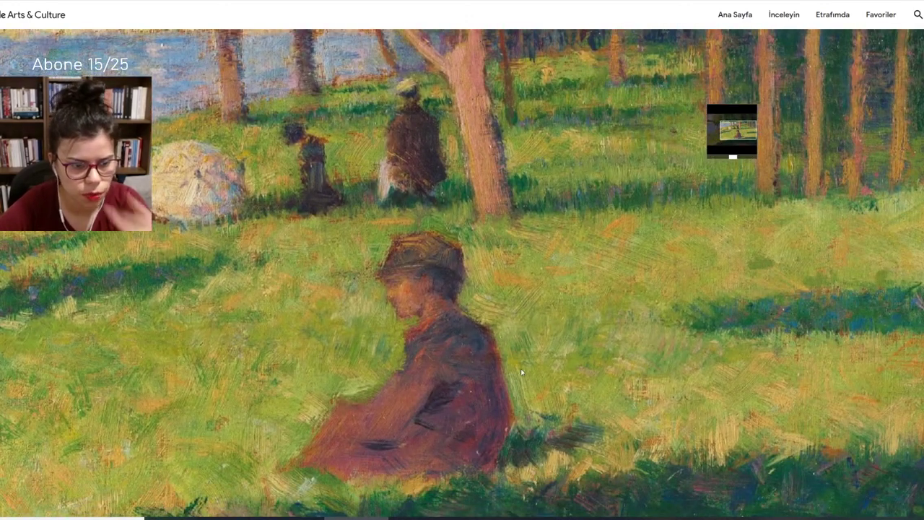
{"action": "mouse_move", "coordinate": [732, 134]}
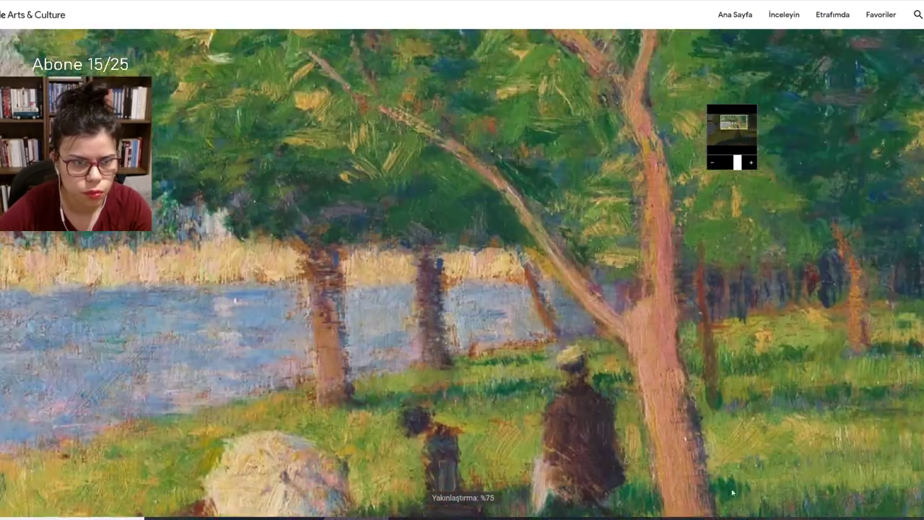
{"action": "scroll", "coordinate": [735, 164], "scroll_direction": "up", "scroll_amount": 2}
{"action": "left_click_drag", "start_coordinate": [642, 350], "coordinate": [601, 340]}
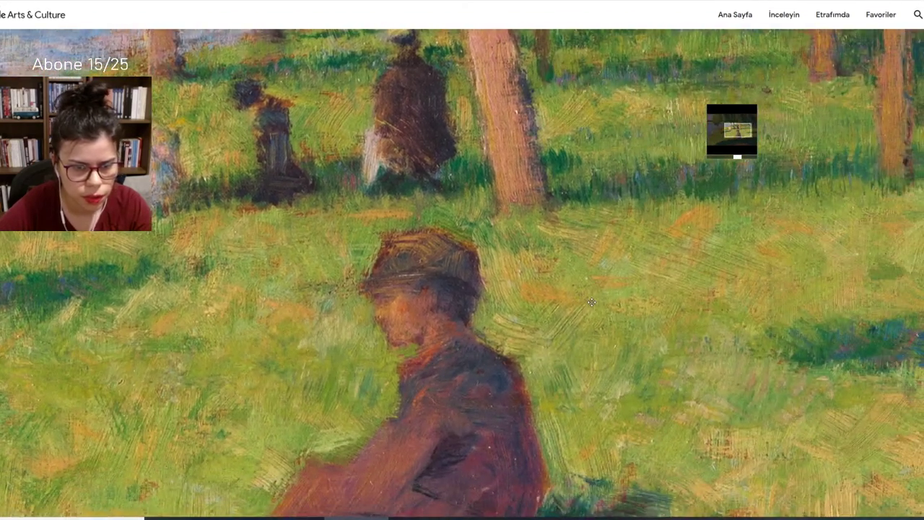
{"action": "left_click", "coordinate": [736, 156]}
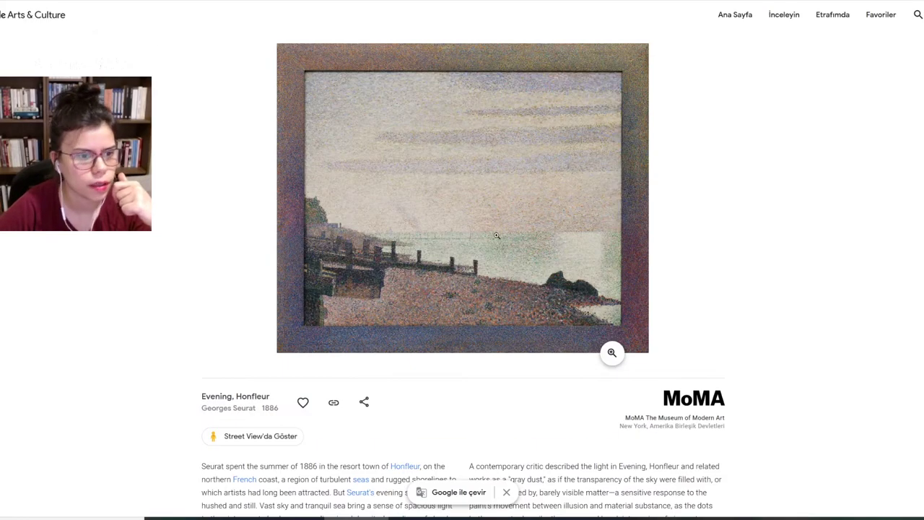
Step: Open Evening, Honfleur full-screen and zoom close on the jetty's dotted breakwater posts
{"action": "left_click", "coordinate": [546, 324]}
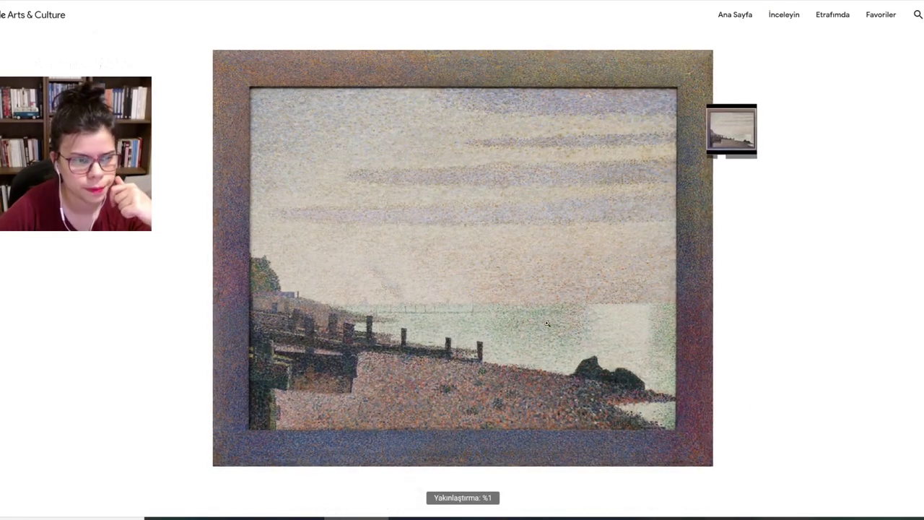
{"action": "left_click_drag", "start_coordinate": [716, 163], "coordinate": [735, 164]}
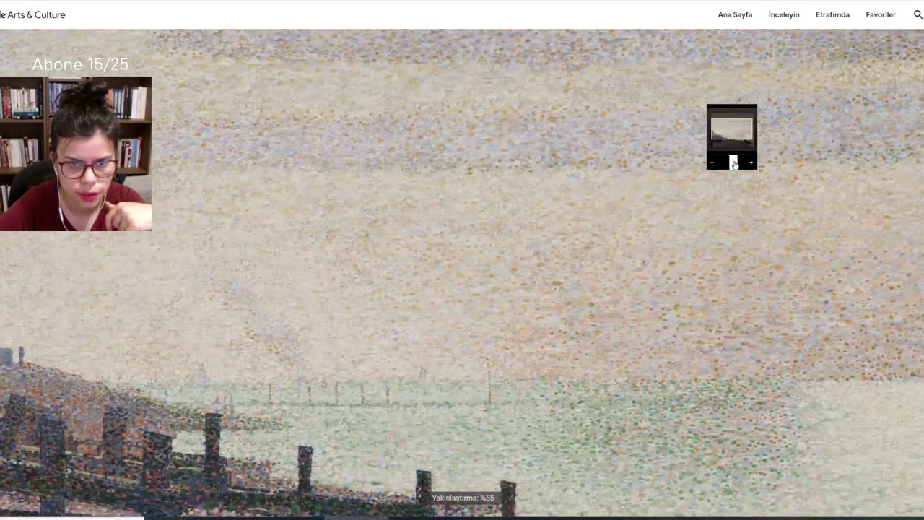
{"action": "scroll", "coordinate": [508, 308], "scroll_direction": "up", "scroll_amount": 3}
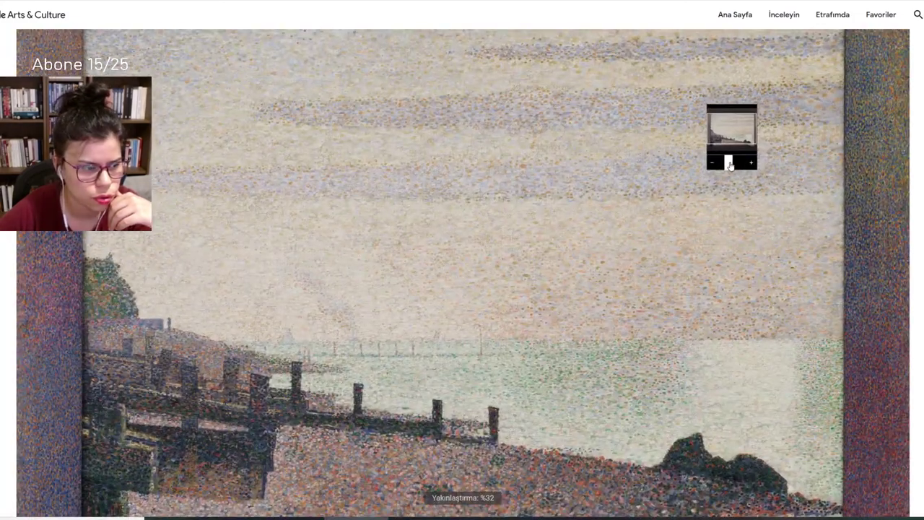
{"action": "scroll", "coordinate": [729, 166], "scroll_direction": "down", "scroll_amount": 1}
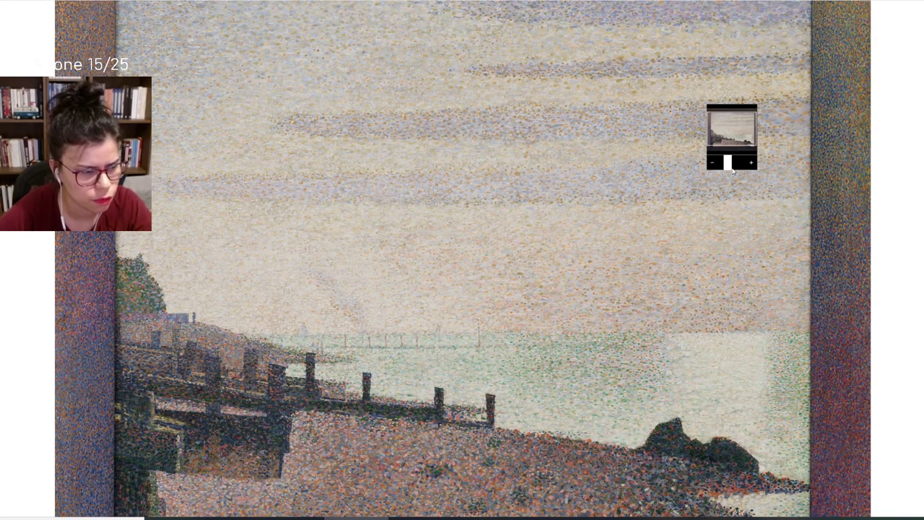
{"action": "left_click", "coordinate": [732, 164]}
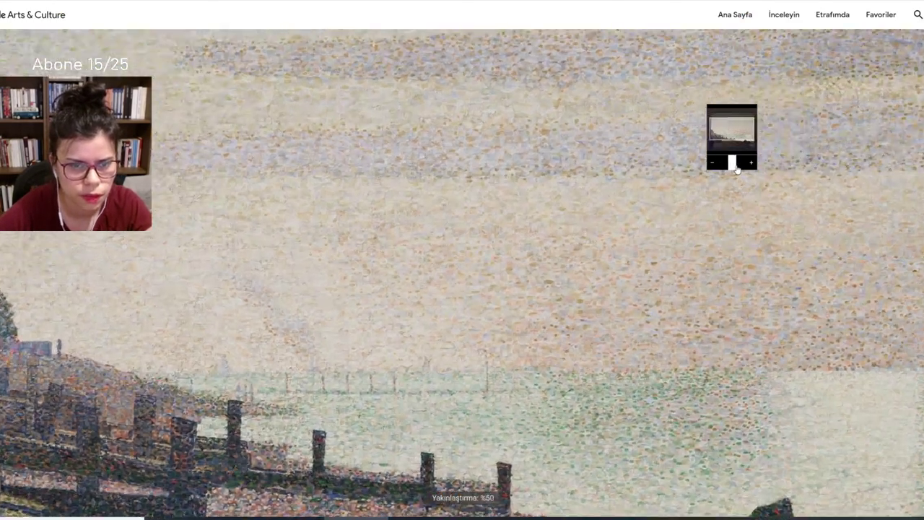
{"action": "scroll", "coordinate": [397, 392], "scroll_direction": "up", "scroll_amount": 2}
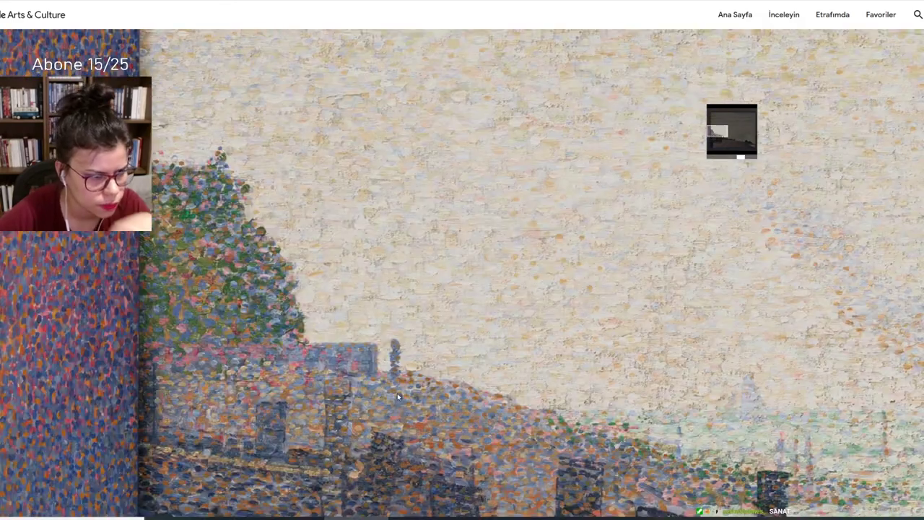
{"action": "left_click_drag", "start_coordinate": [452, 417], "coordinate": [456, 302]}
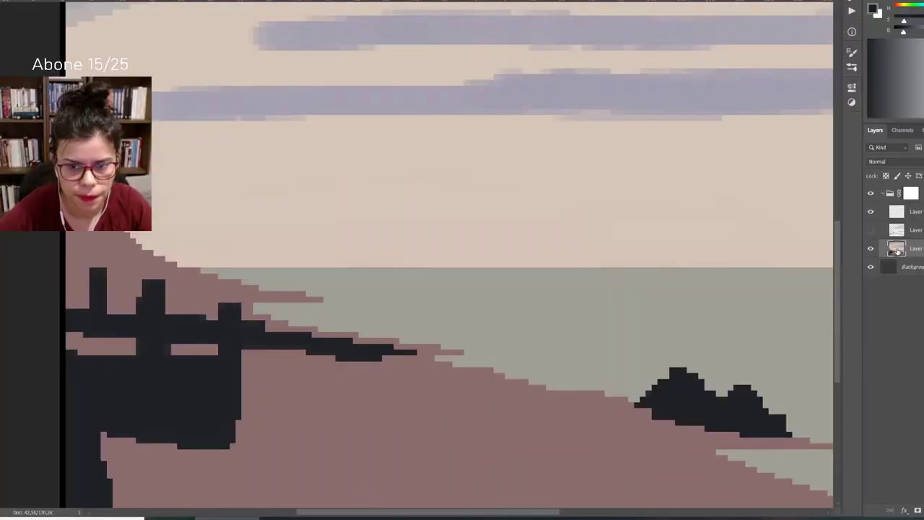
Step: Zoom the pixel-art seascape out, then back in on the dark jetty and shoreline
{"action": "key", "text": "ctrl+minus"}
{"action": "key", "text": "ctrl+minus"}
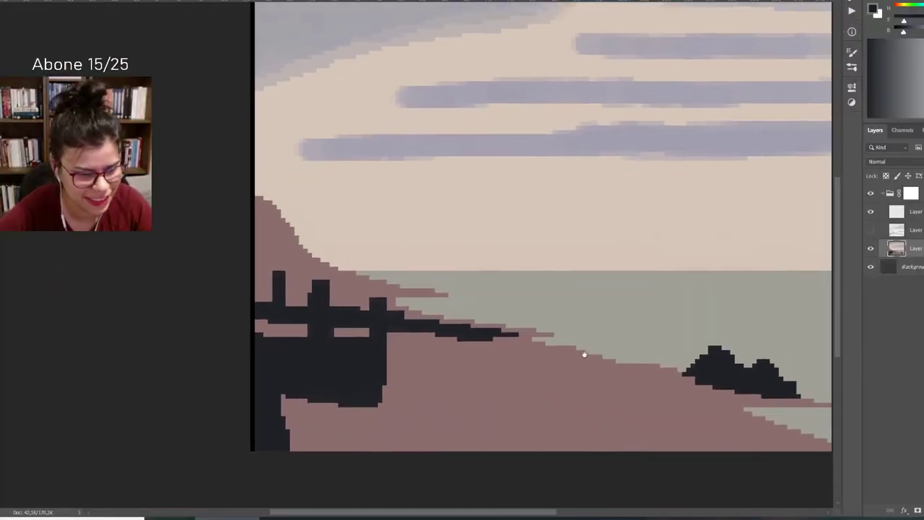
{"action": "key", "text": "ctrl+plus"}
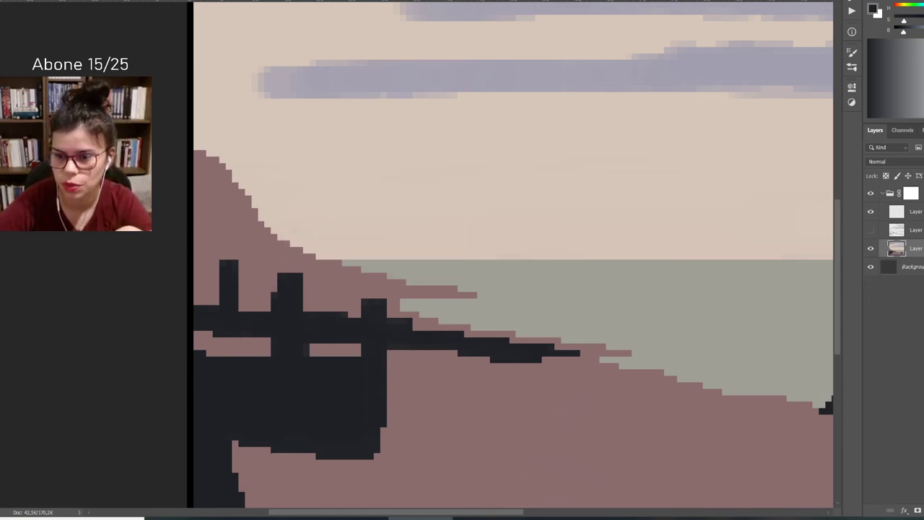
{"action": "left_click_drag", "start_coordinate": [459, 371], "coordinate": [478, 379]}
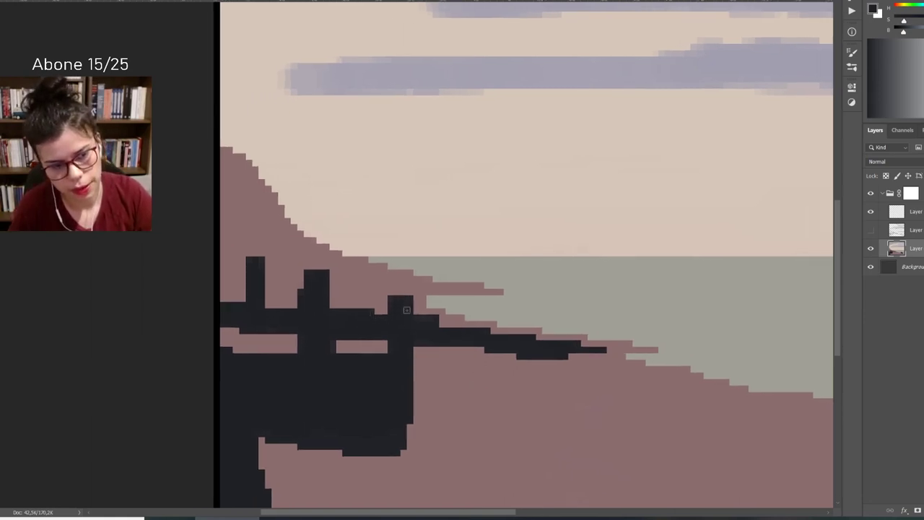
{"action": "mouse_move", "coordinate": [384, 382]}
{"action": "left_mouse_down"}
{"action": "mouse_move", "coordinate": [341, 280]}
{"action": "mouse_move", "coordinate": [376, 291]}
{"action": "left_mouse_up"}
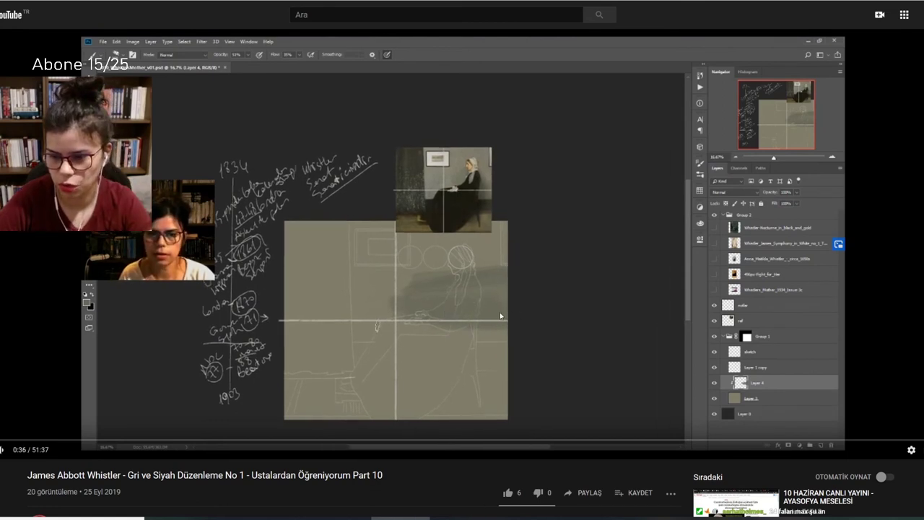
Step: Skip the Whistler Arrangement in Grey and Black video ahead to about 13:38
{"action": "left_click", "coordinate": [228, 442]}
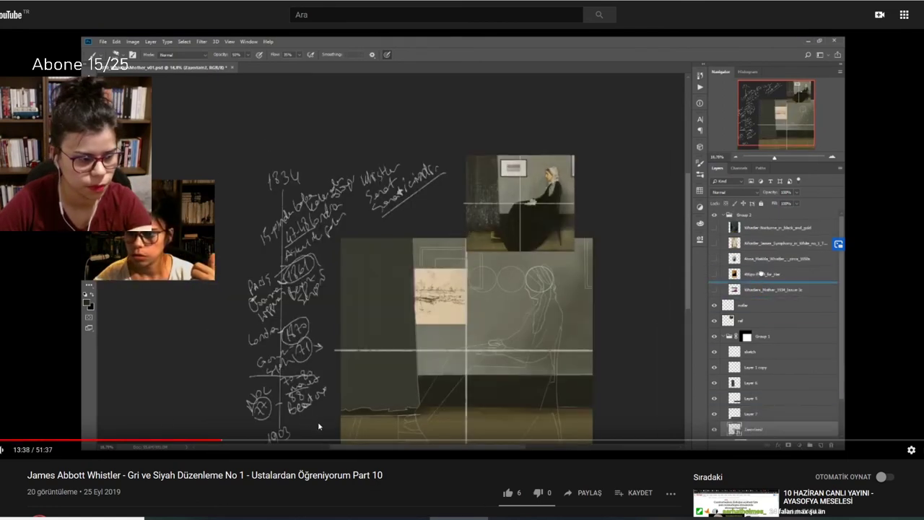
{"action": "scroll", "coordinate": [355, 417], "scroll_direction": "down", "scroll_amount": 1}
{"action": "scroll", "coordinate": [355, 417], "scroll_direction": "up", "scroll_amount": 1}
{"action": "scroll", "coordinate": [357, 415], "scroll_direction": "down", "scroll_amount": 5}
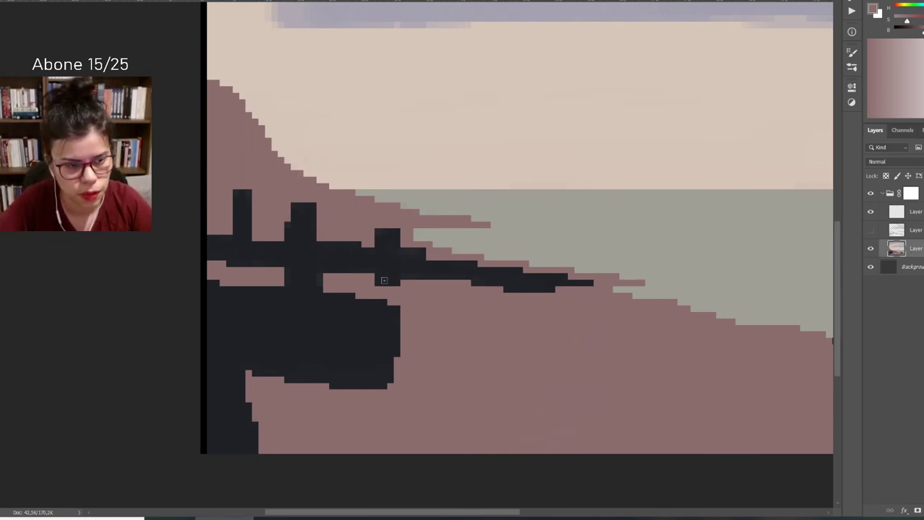
Step: Sample the jetty's near-black to thicken the branch's lower edge, then scatter lavender dabs along the diagonal cloud edge
{"action": "left_click", "coordinate": [393, 269], "text": "alt"}
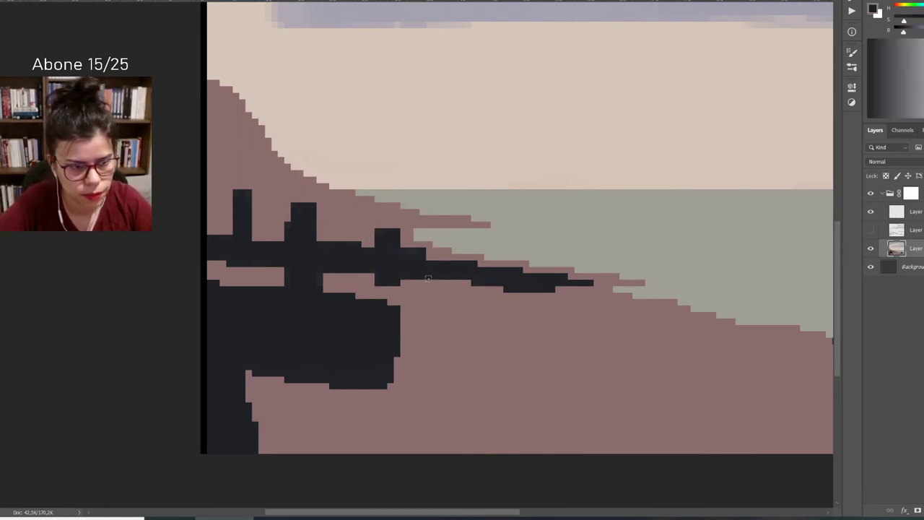
{"action": "left_click_drag", "start_coordinate": [440, 283], "coordinate": [443, 276]}
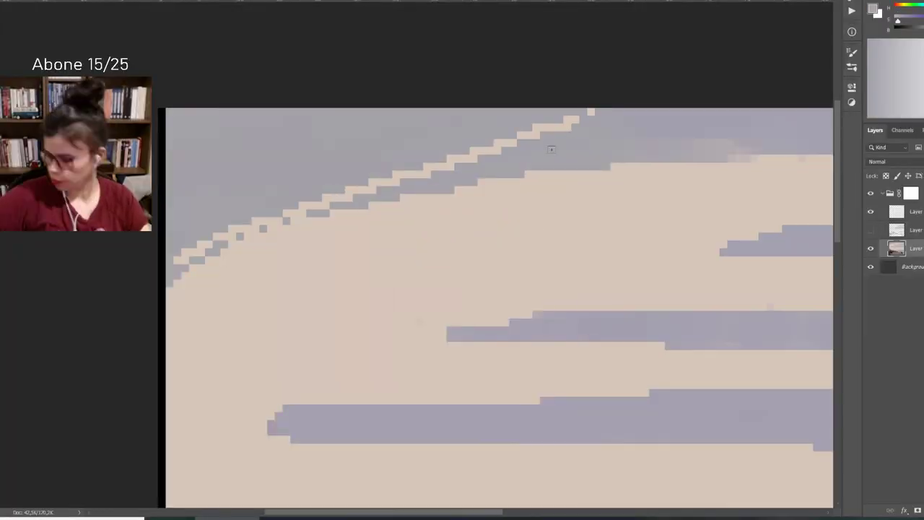
{"action": "left_click_drag", "start_coordinate": [551, 149], "coordinate": [274, 180]}
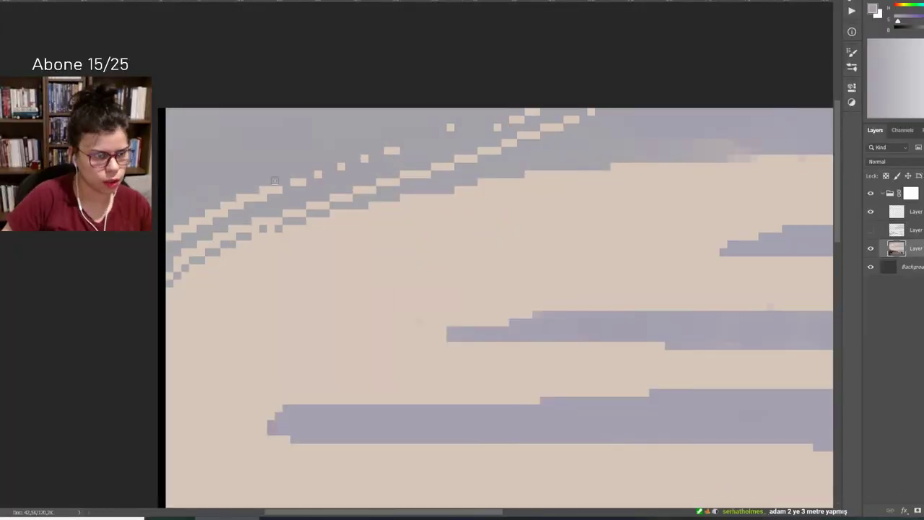